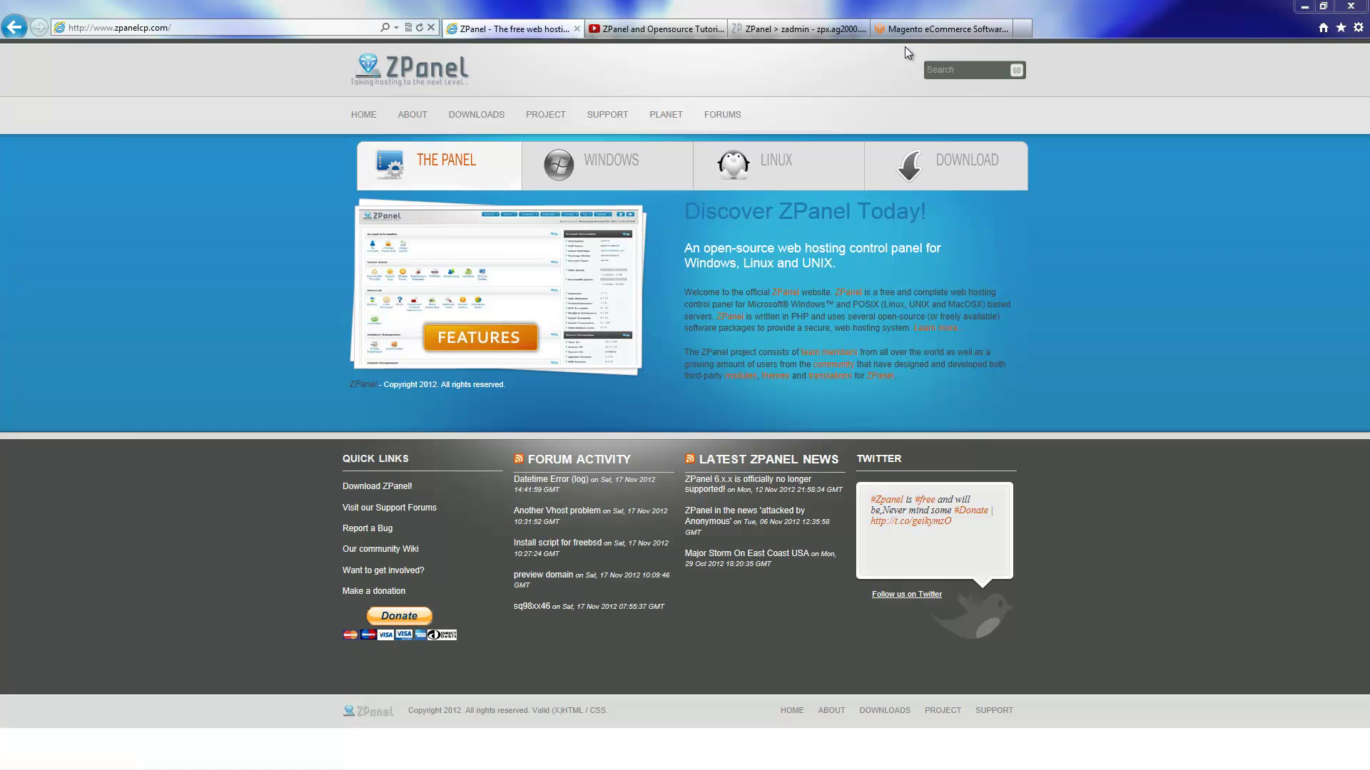
On the Magento site's Community Edition page, request the magento-1.7.0.2.zip full-release download
click(926, 32)
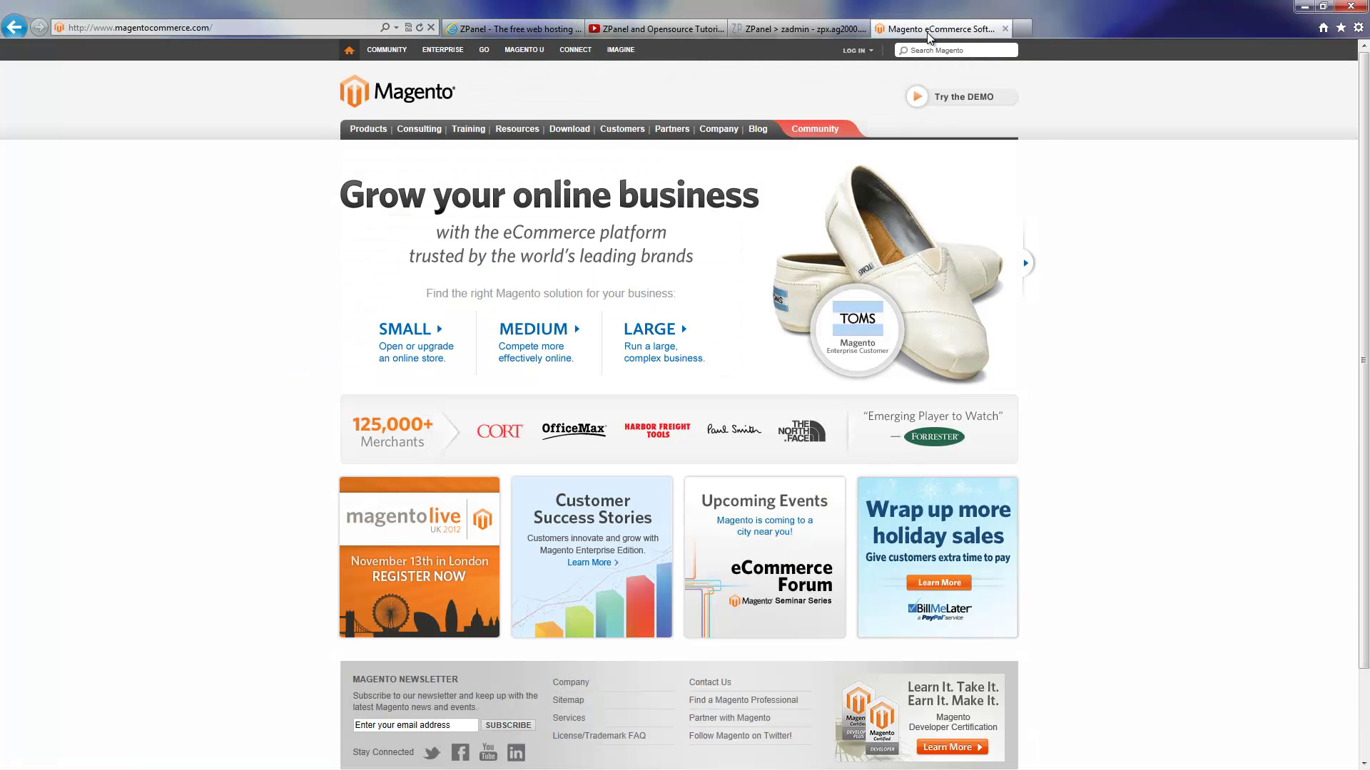
mouse_move(570, 137)
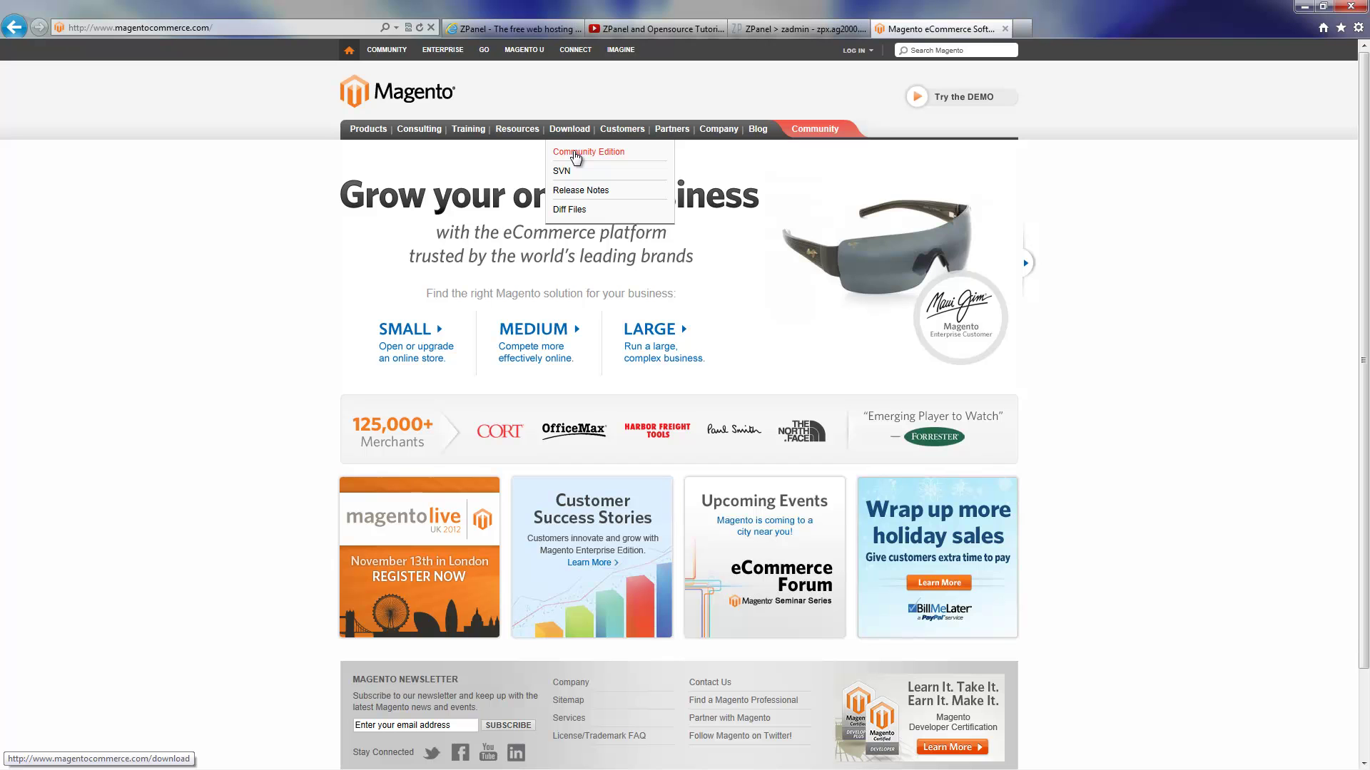
click(574, 155)
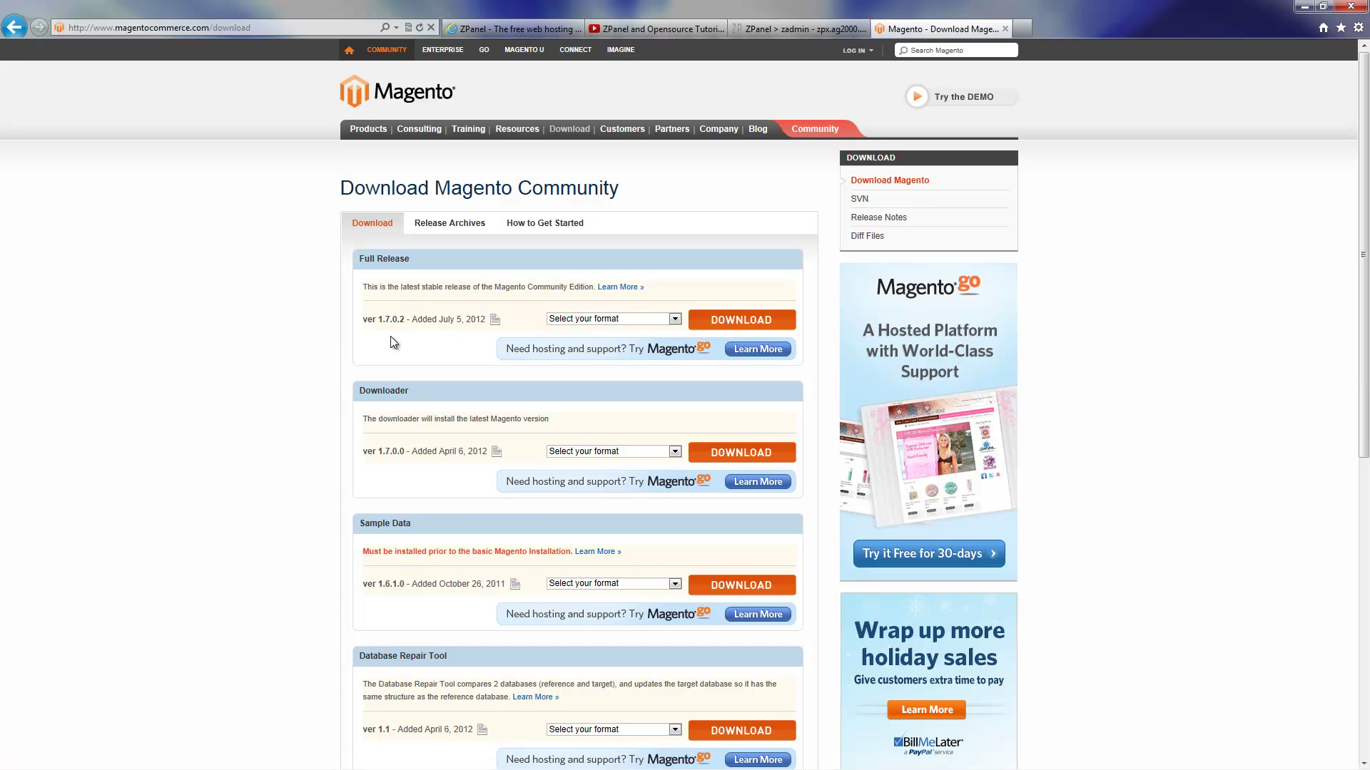
click(632, 319)
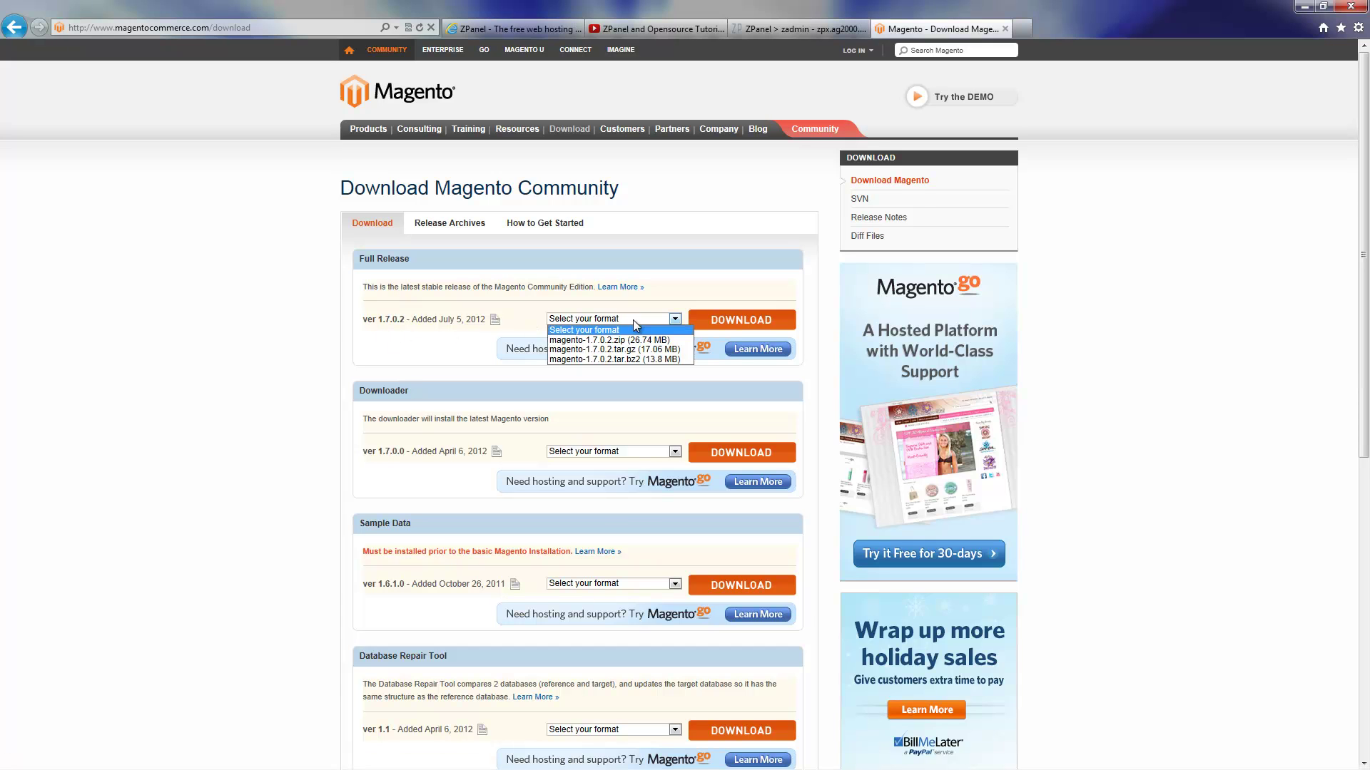
click(686, 340)
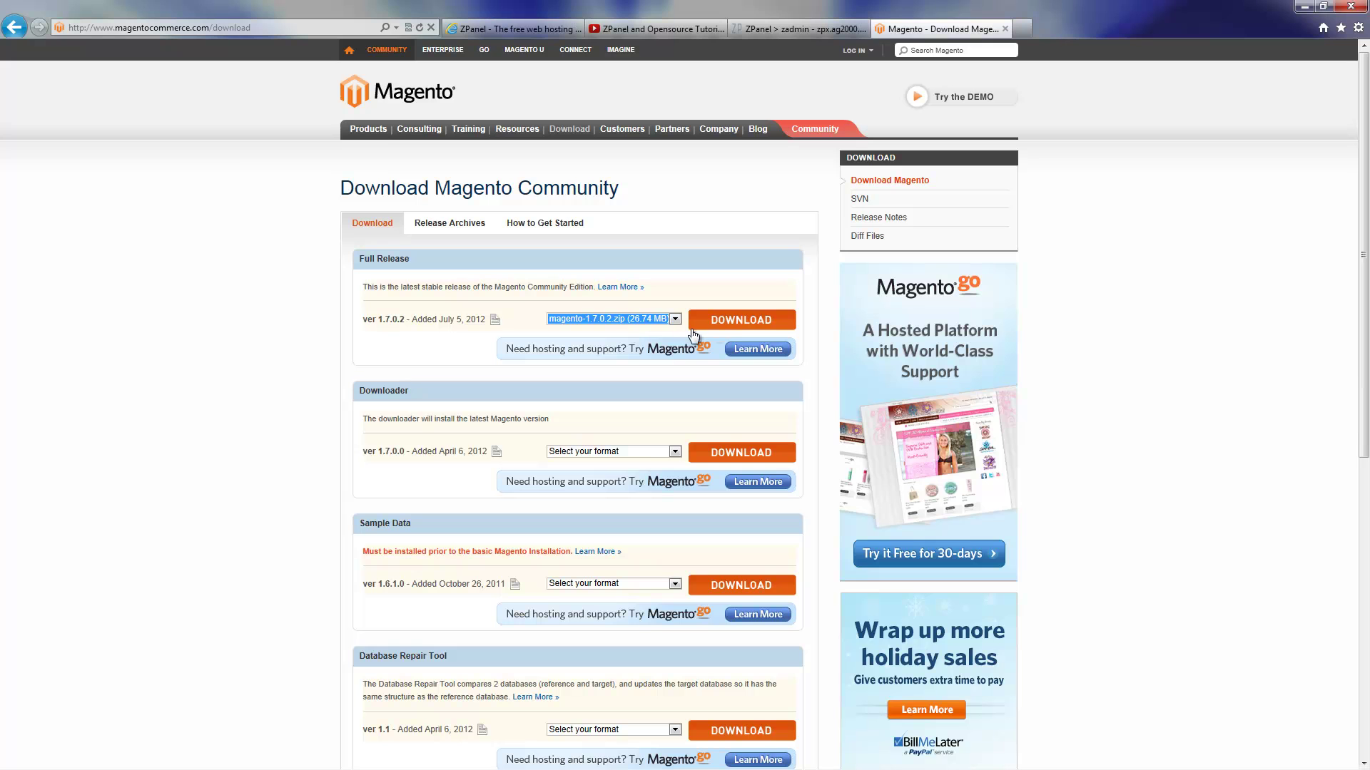
click(732, 321)
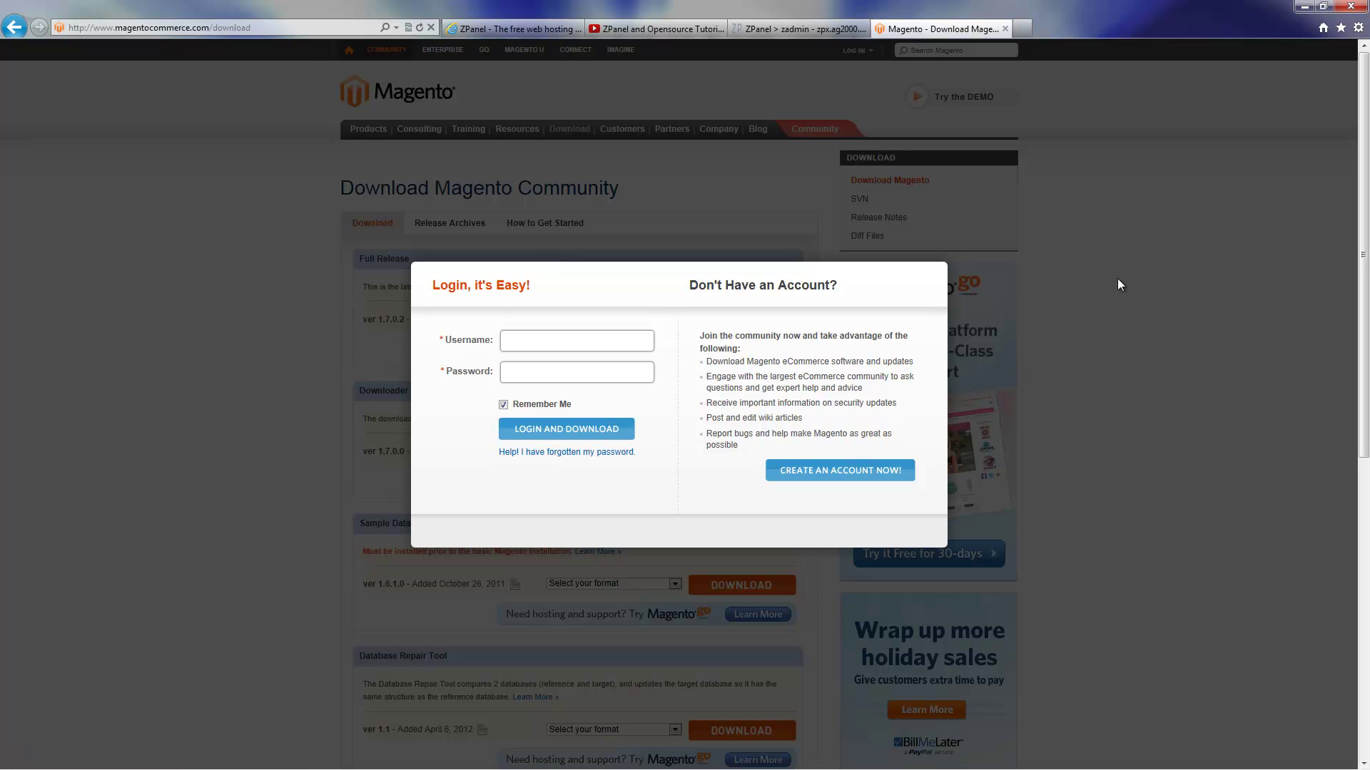
Dismiss the Magento login-to-download prompt
click(259, 255)
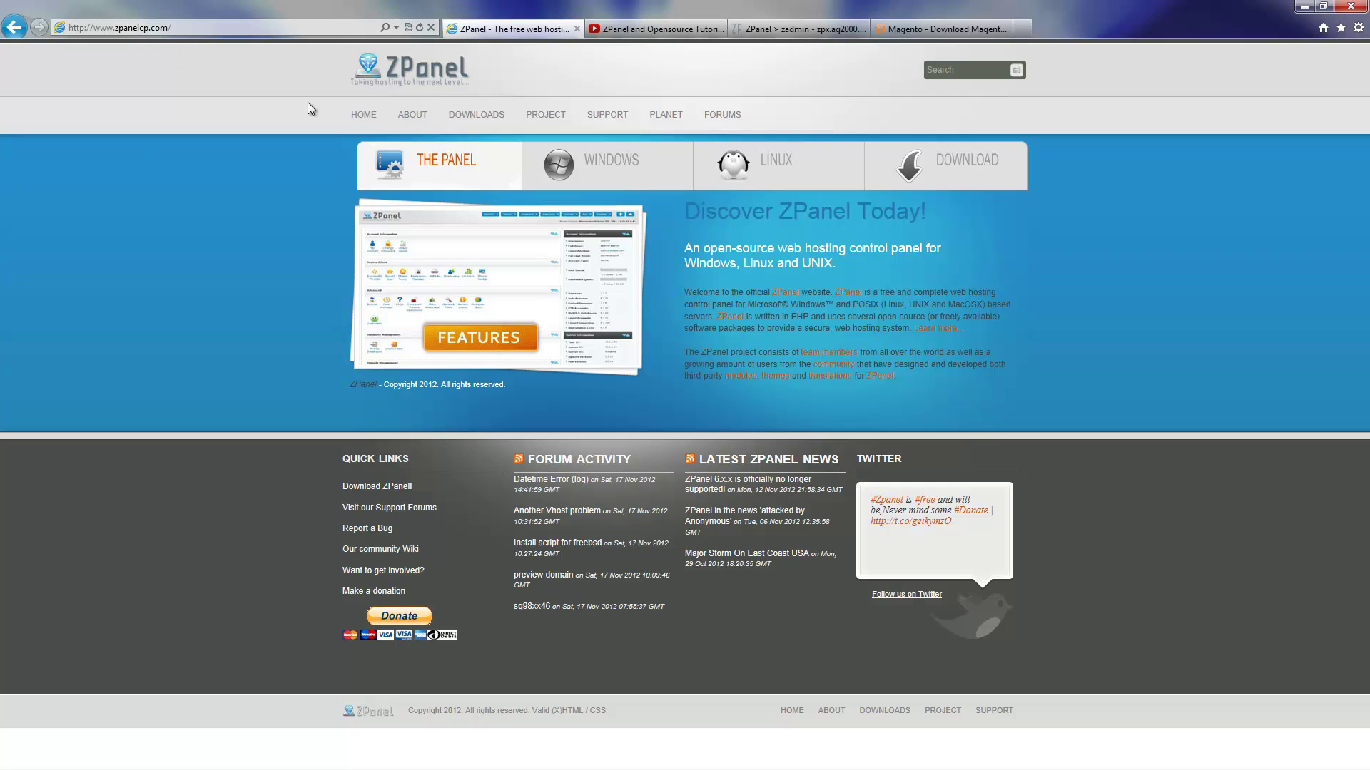
Browse the ZPanel forum's General Chat (Non-support related) board, then close that page
click(738, 113)
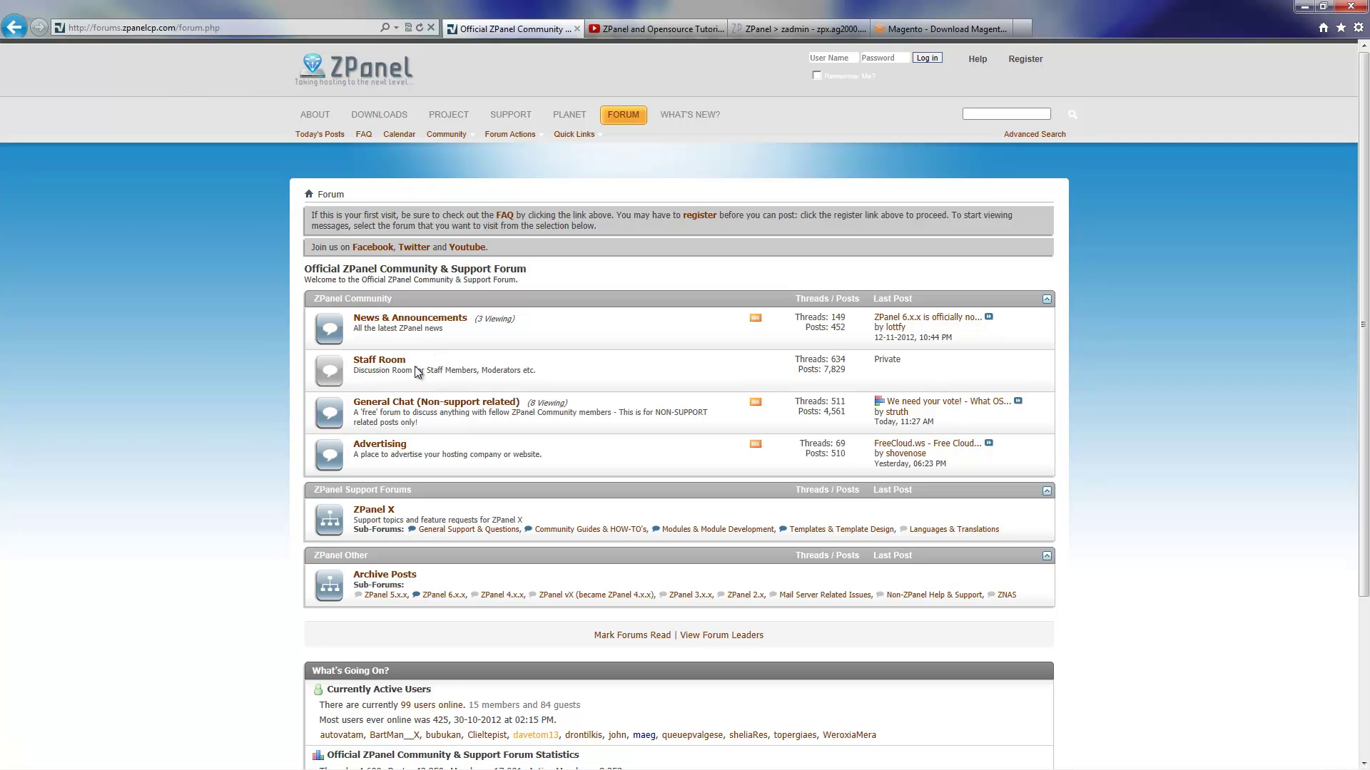
click(402, 404)
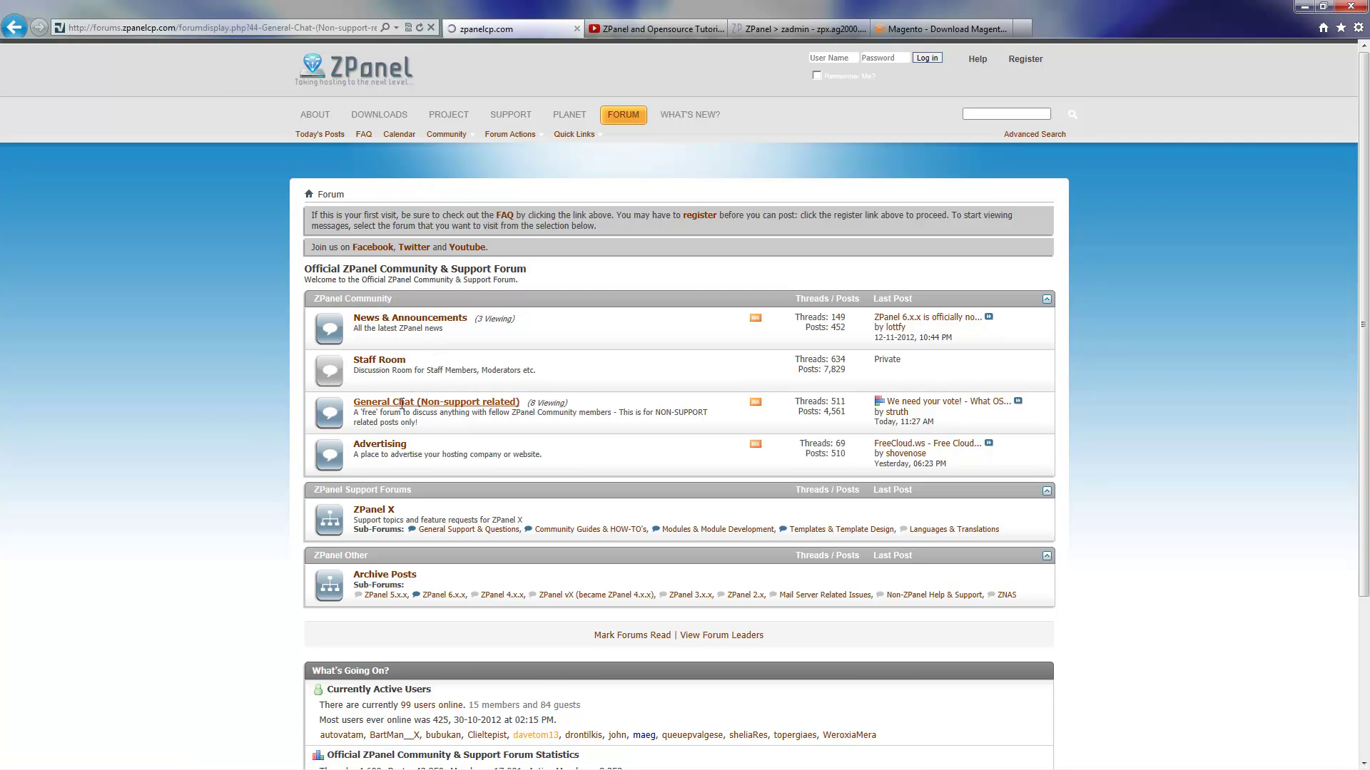
scroll(1344, 417, down, 5)
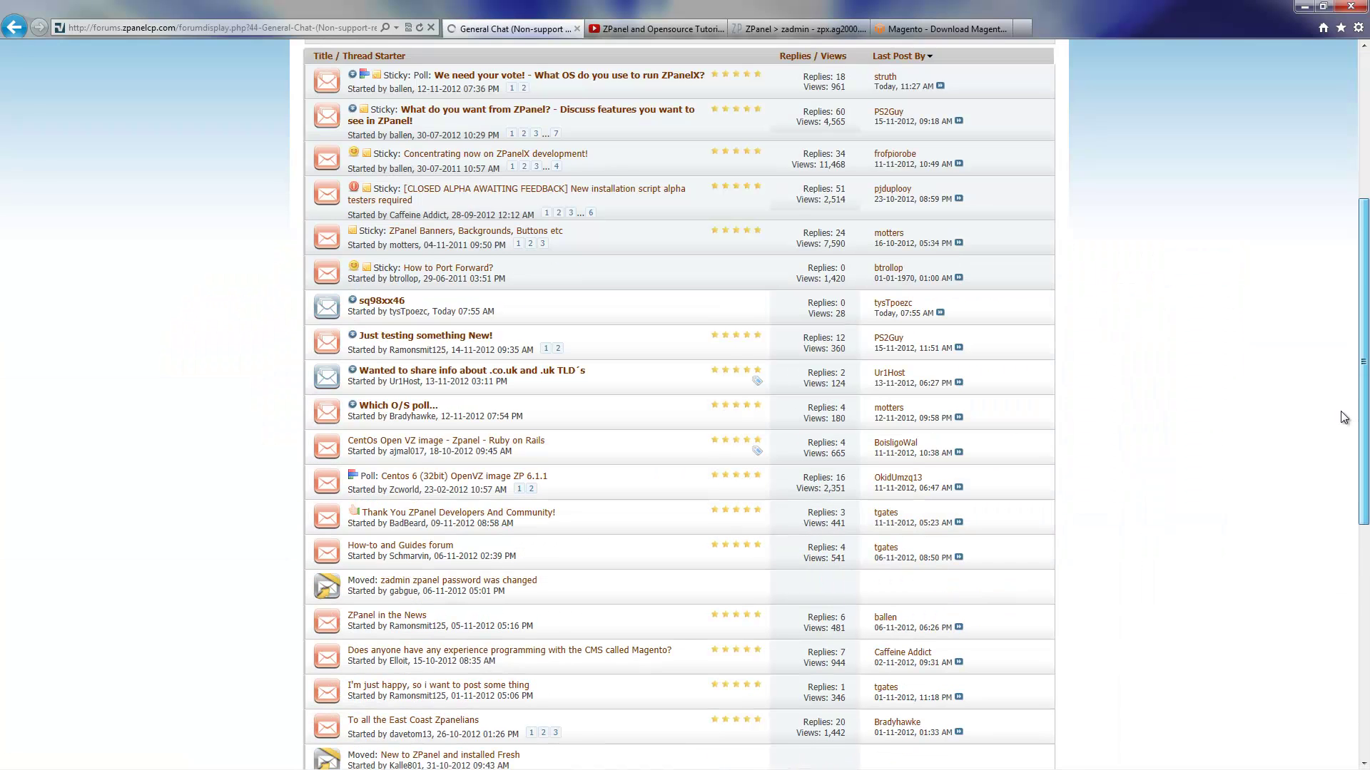
click(576, 28)
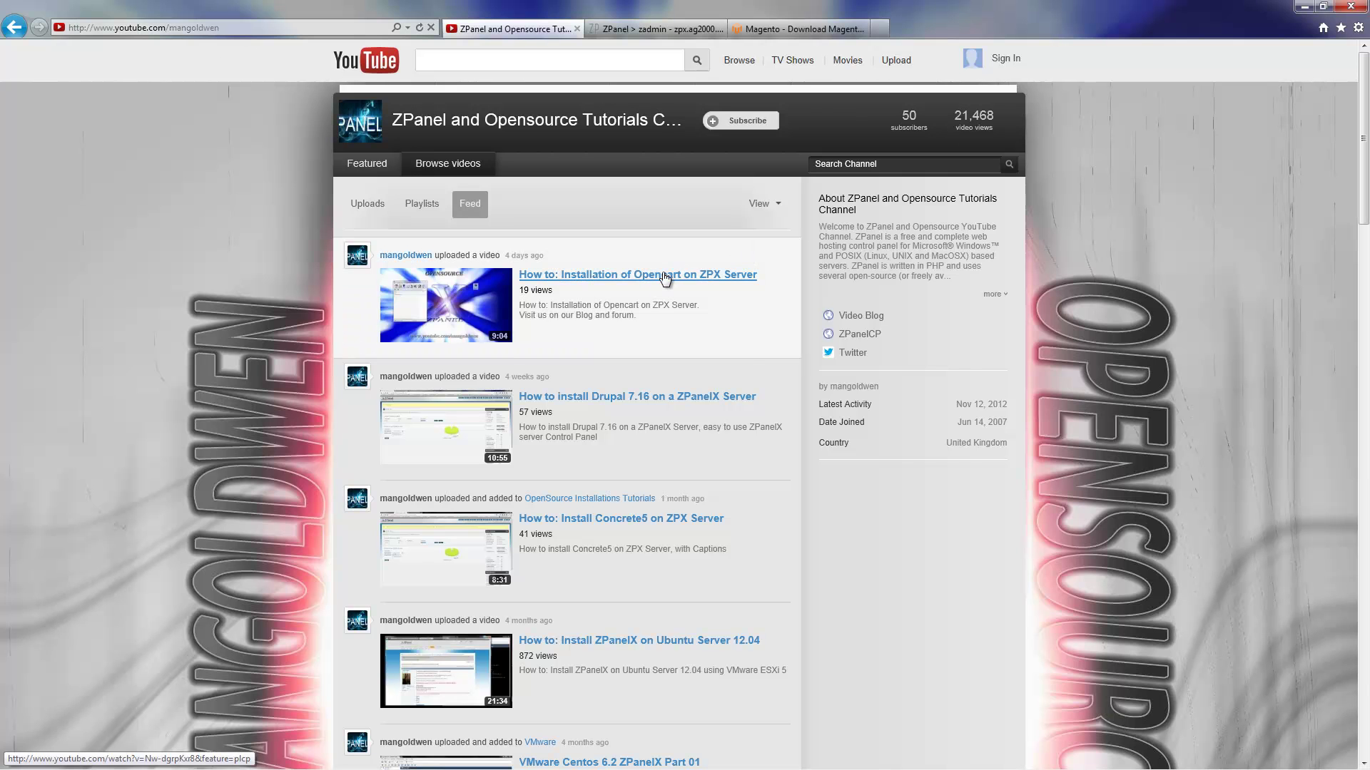
Bring up the WinRAR window with the extracted magento-1.7.0.2.zip archive
click(1364, 235)
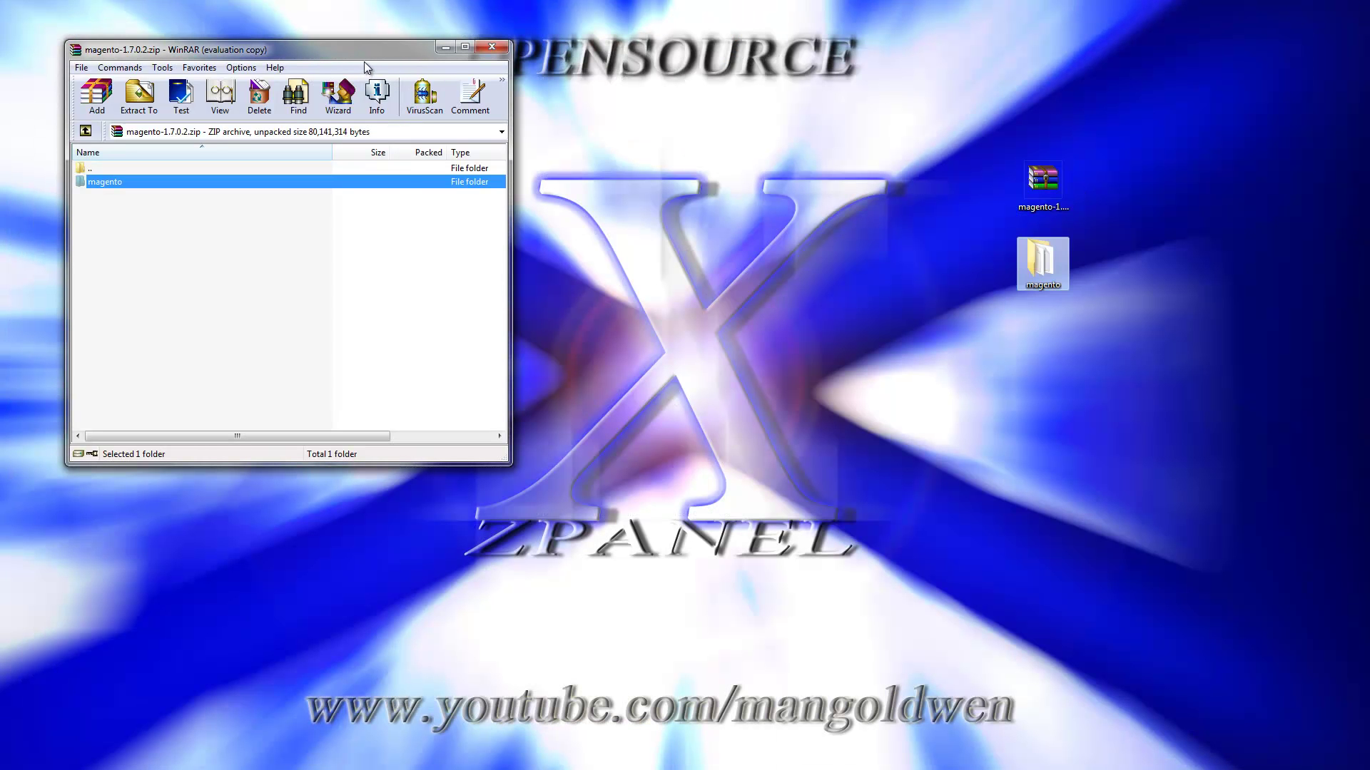
Reposition the WinRAR window and move the opened magento folder window to the upper right
drag(376, 50, 694, 189)
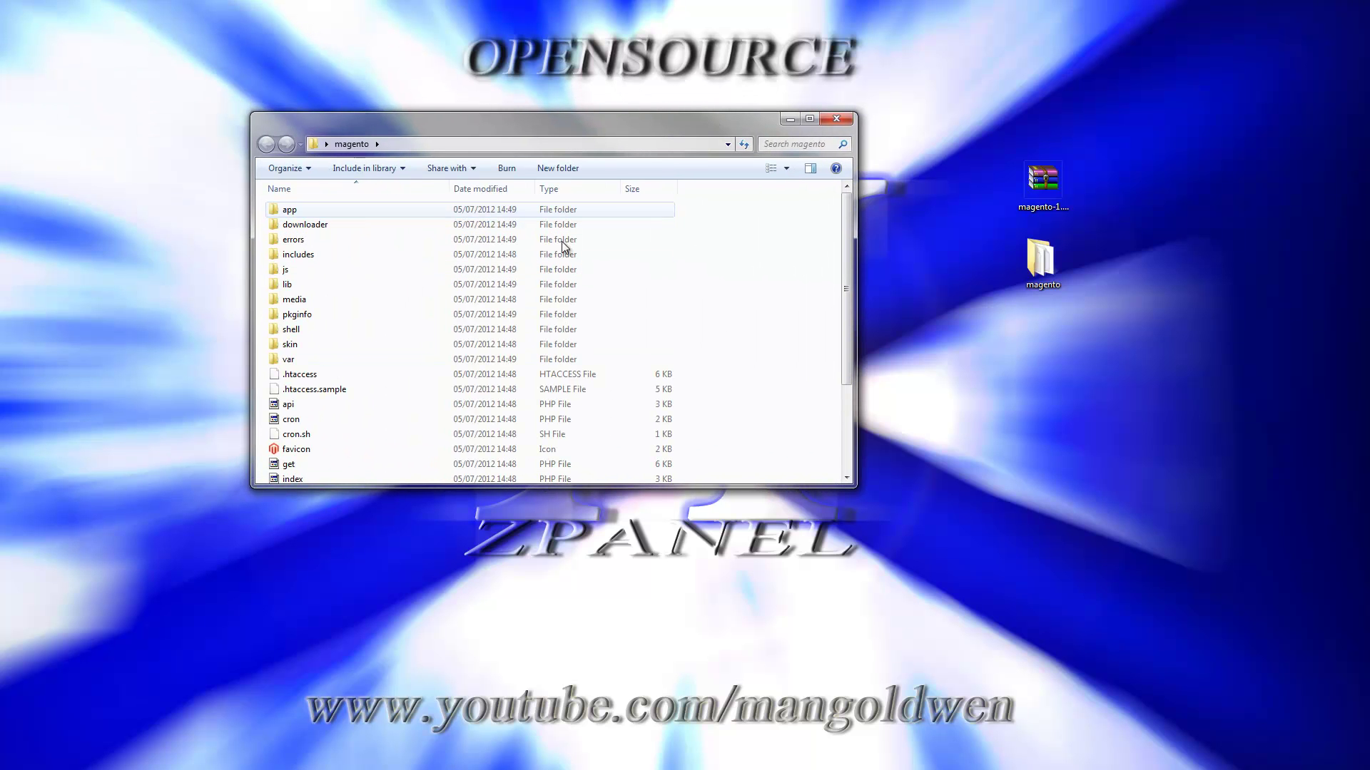
drag(552, 130, 1005, 50)
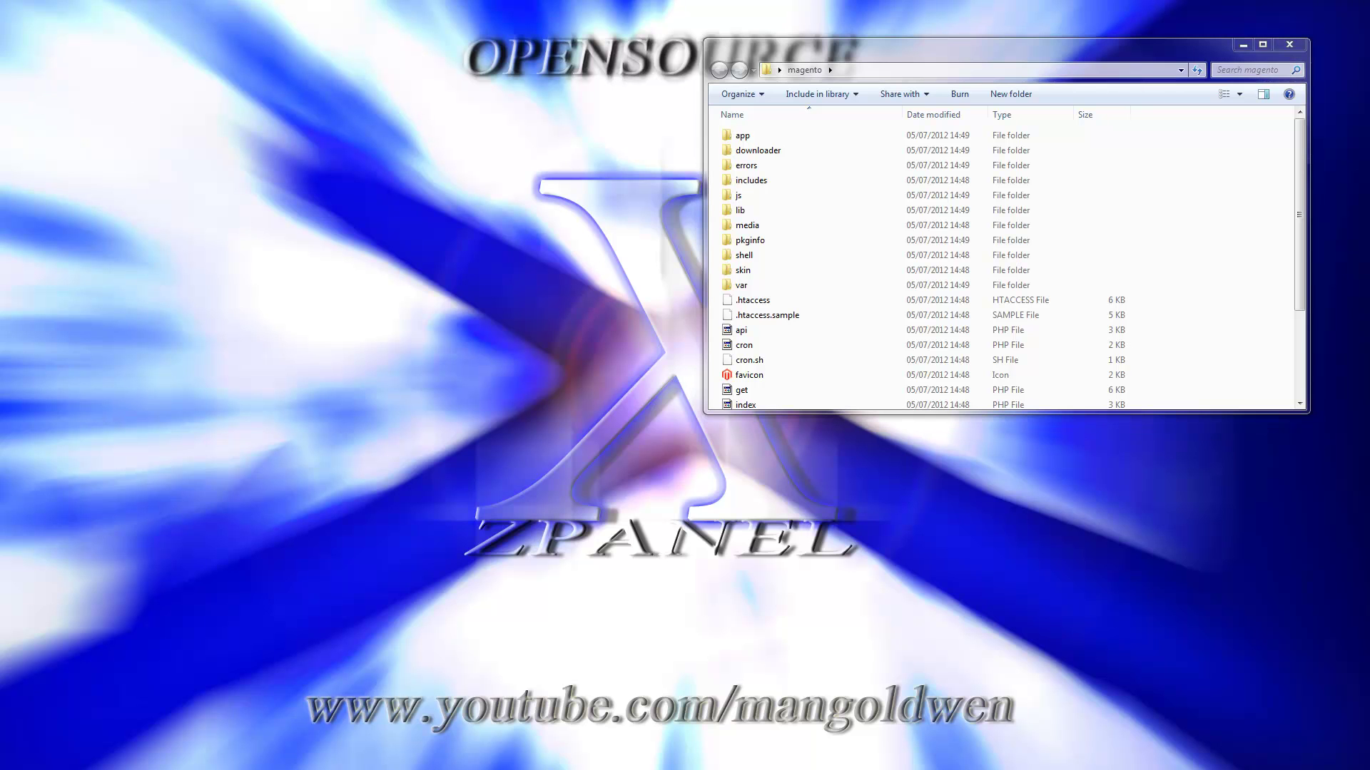
Connect FileZilla to the saved papa-zpx-acer site and open the server's public_html folder
drag(0, 58, 267, 76)
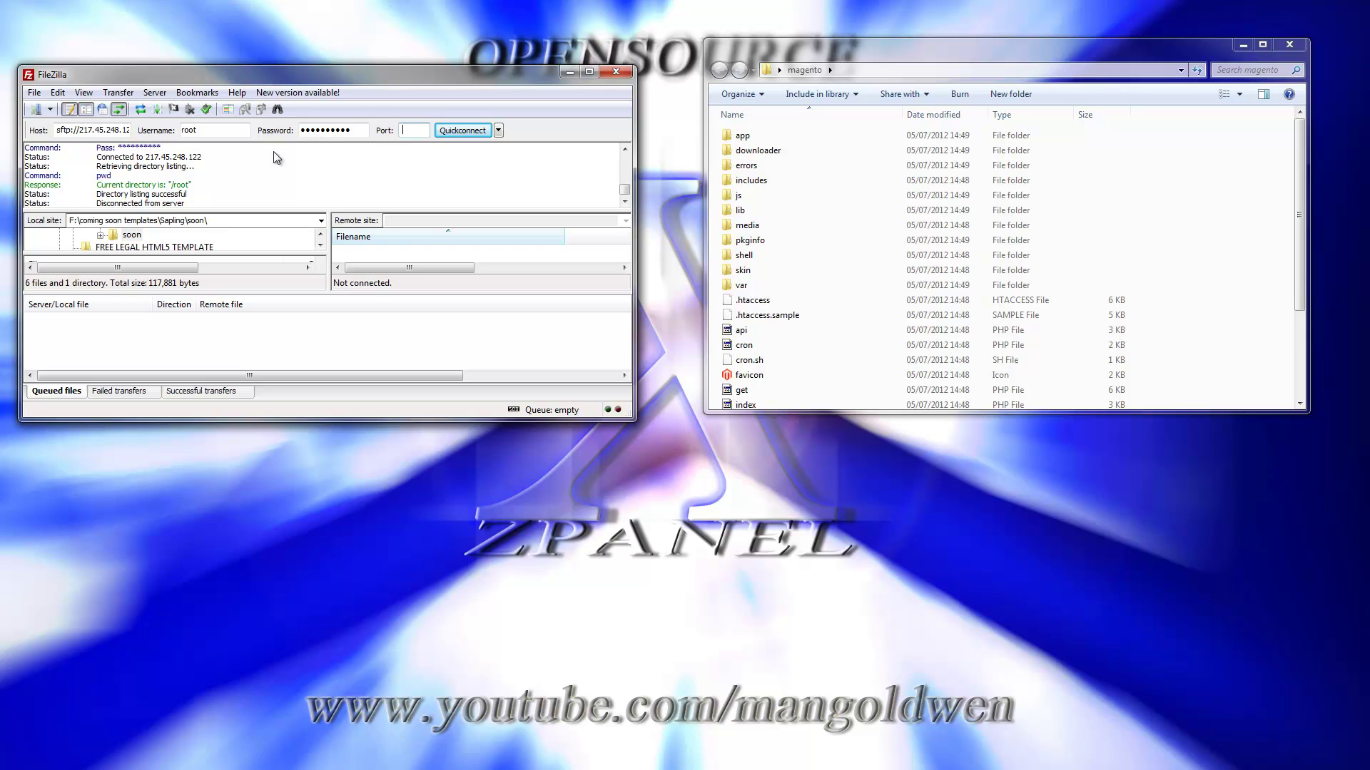
drag(585, 422, 586, 609)
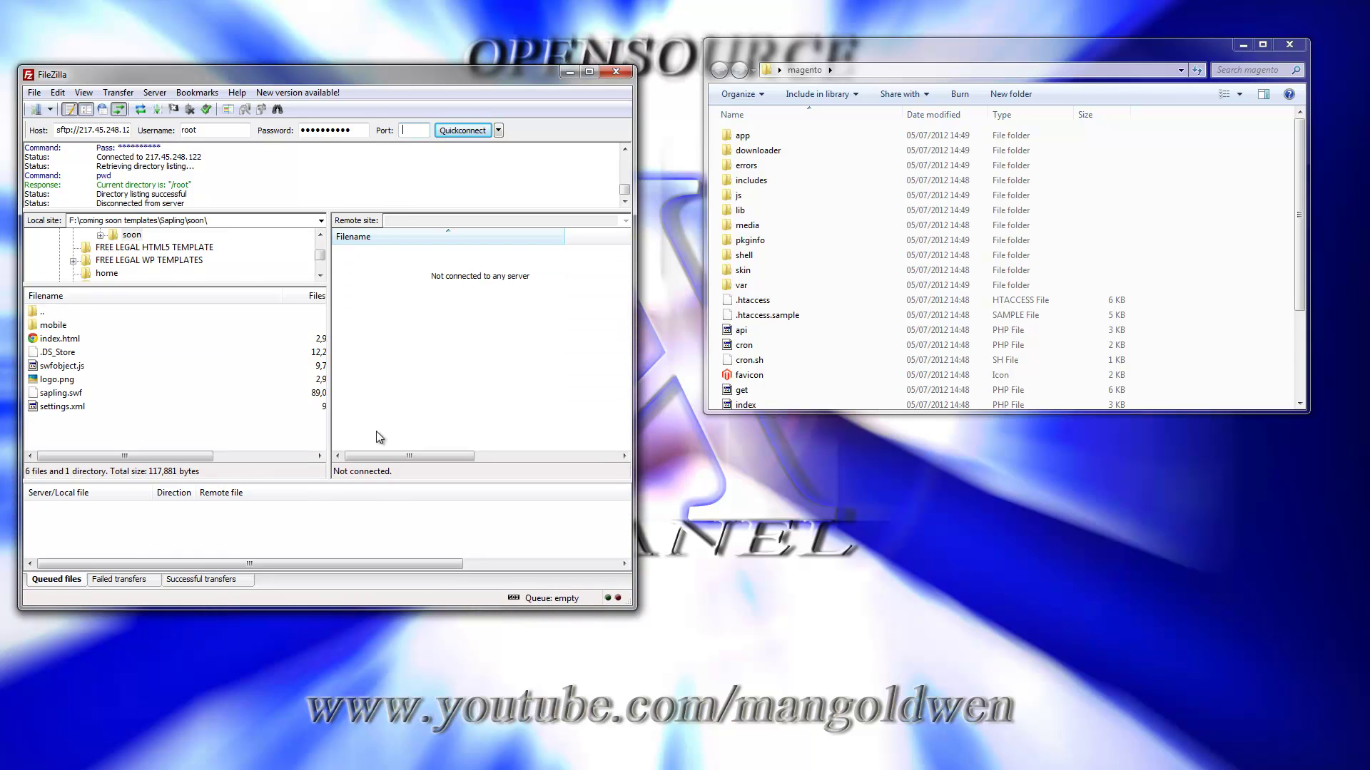
click(34, 93)
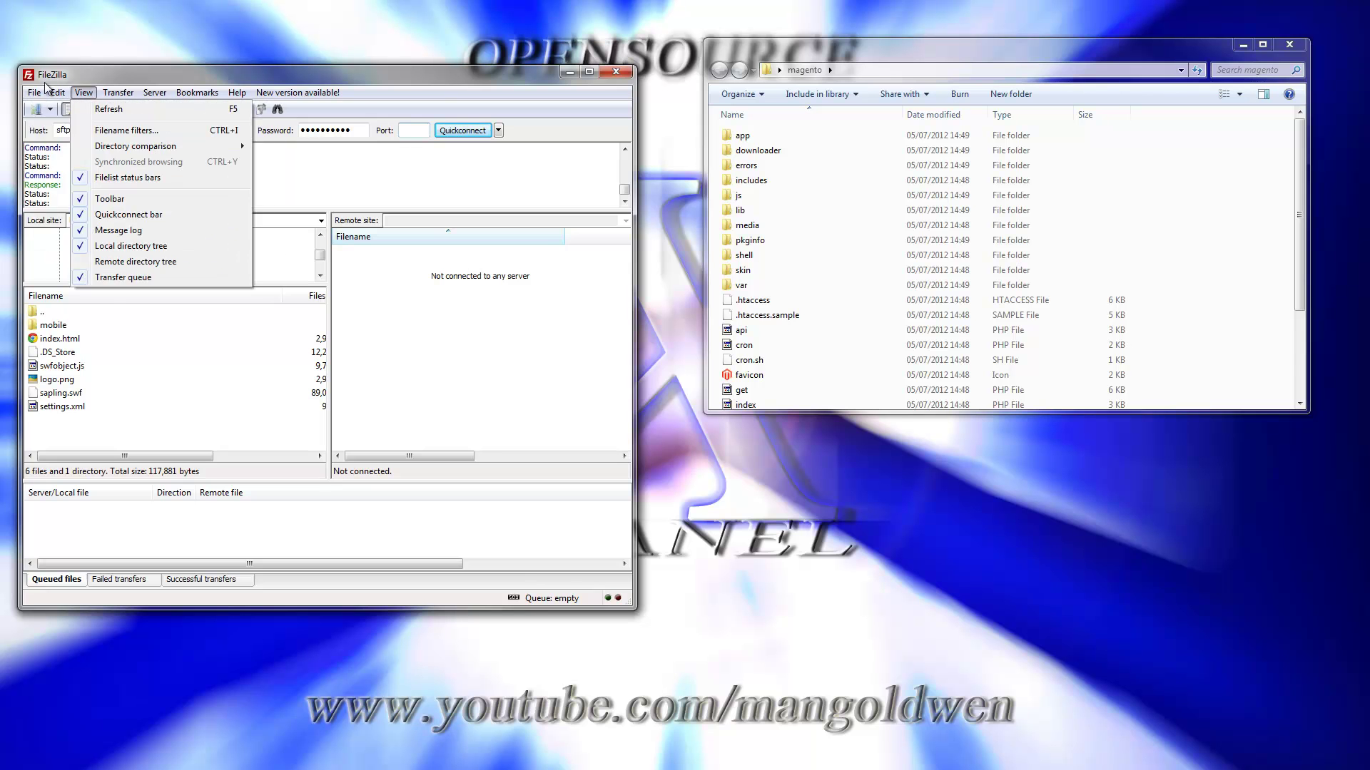
mouse_move(58, 92)
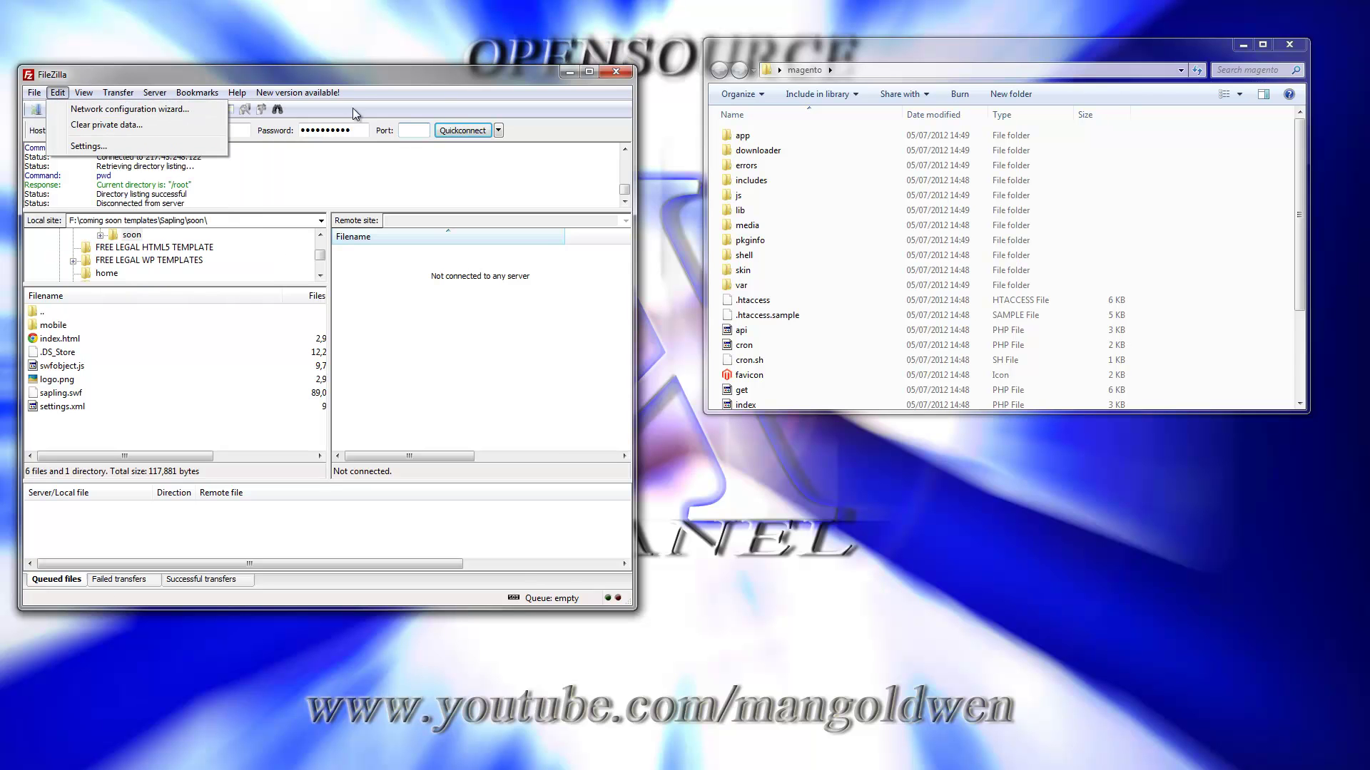
click(36, 109)
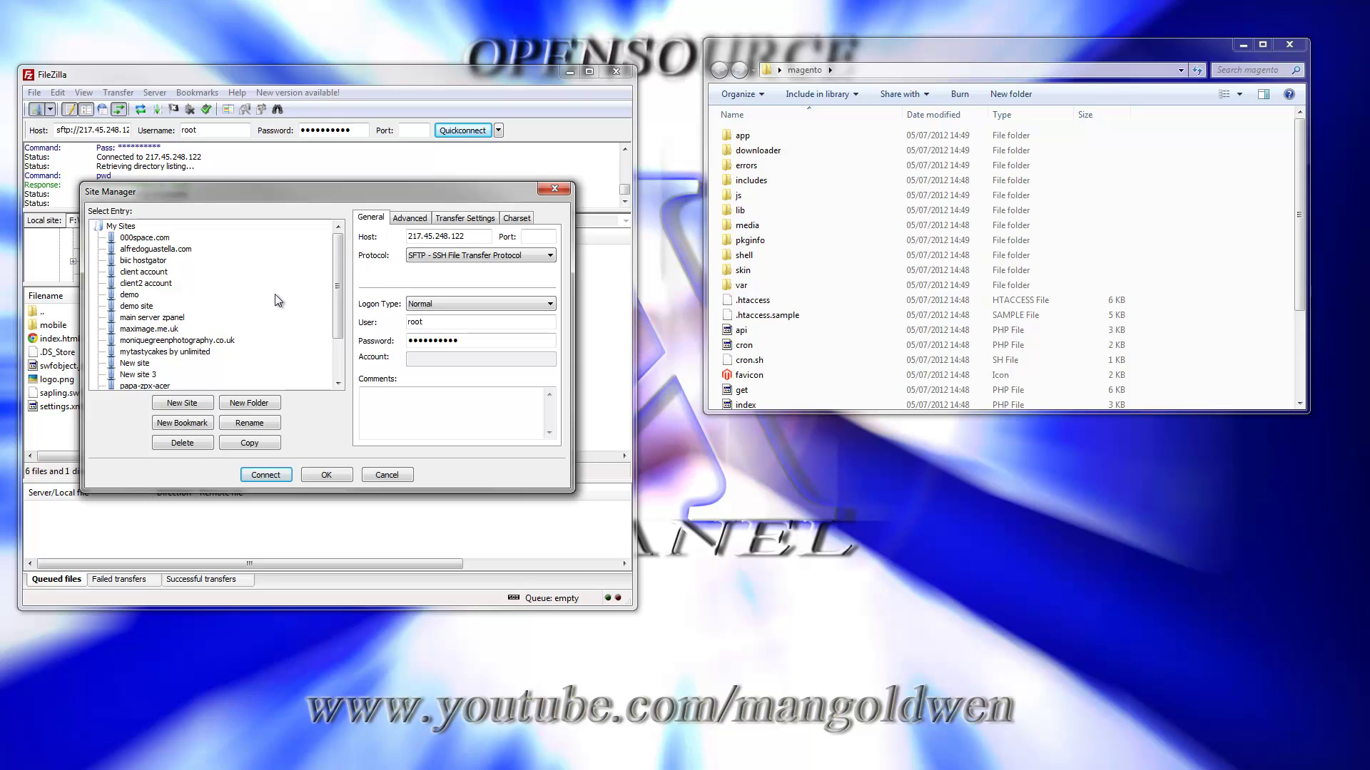
scroll(340, 314, down, 2)
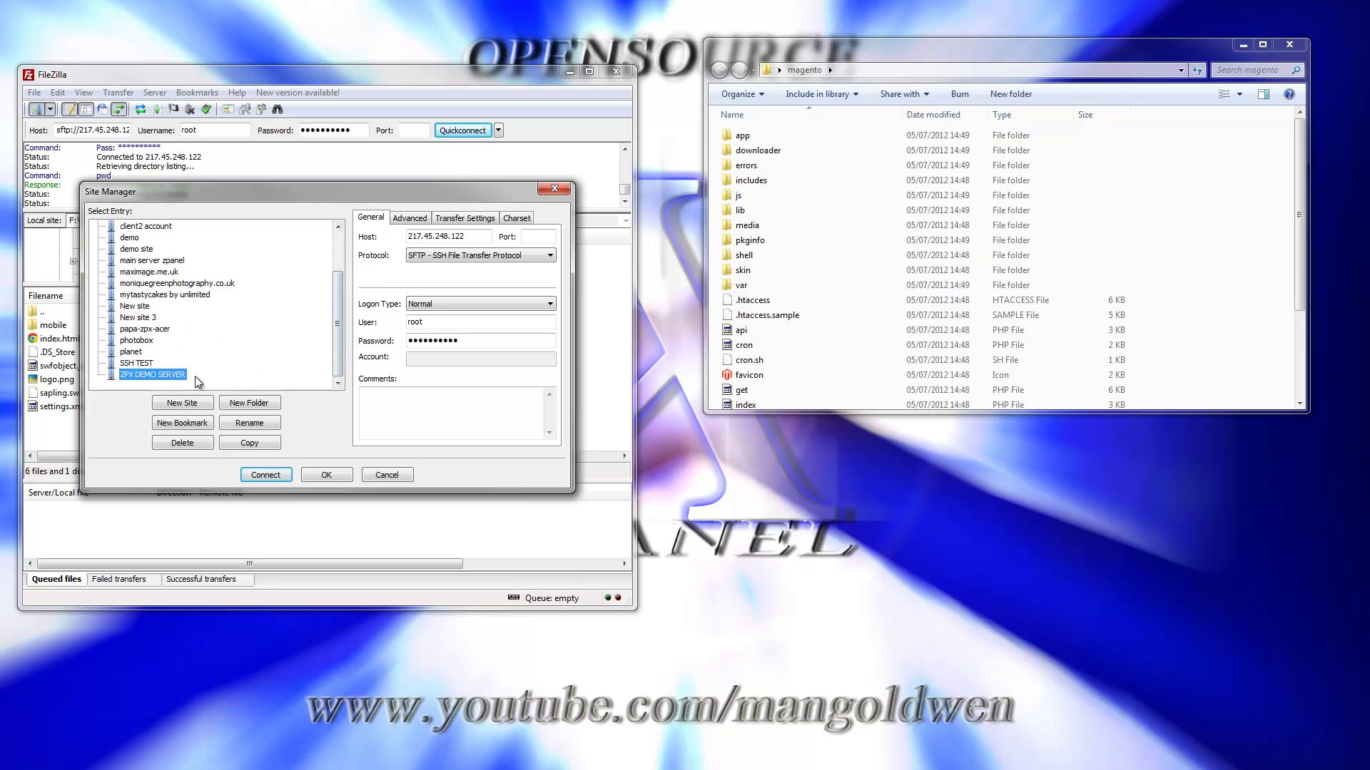
click(145, 328)
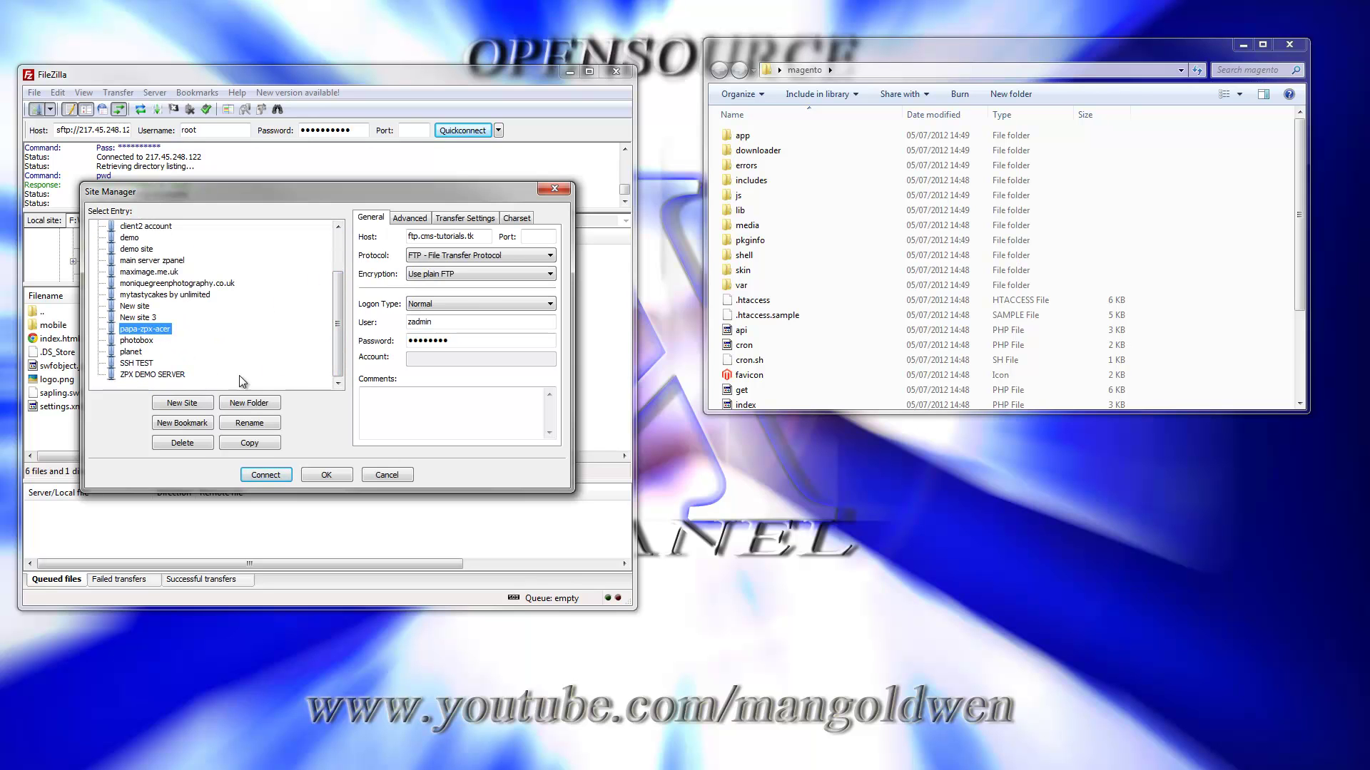
click(264, 475)
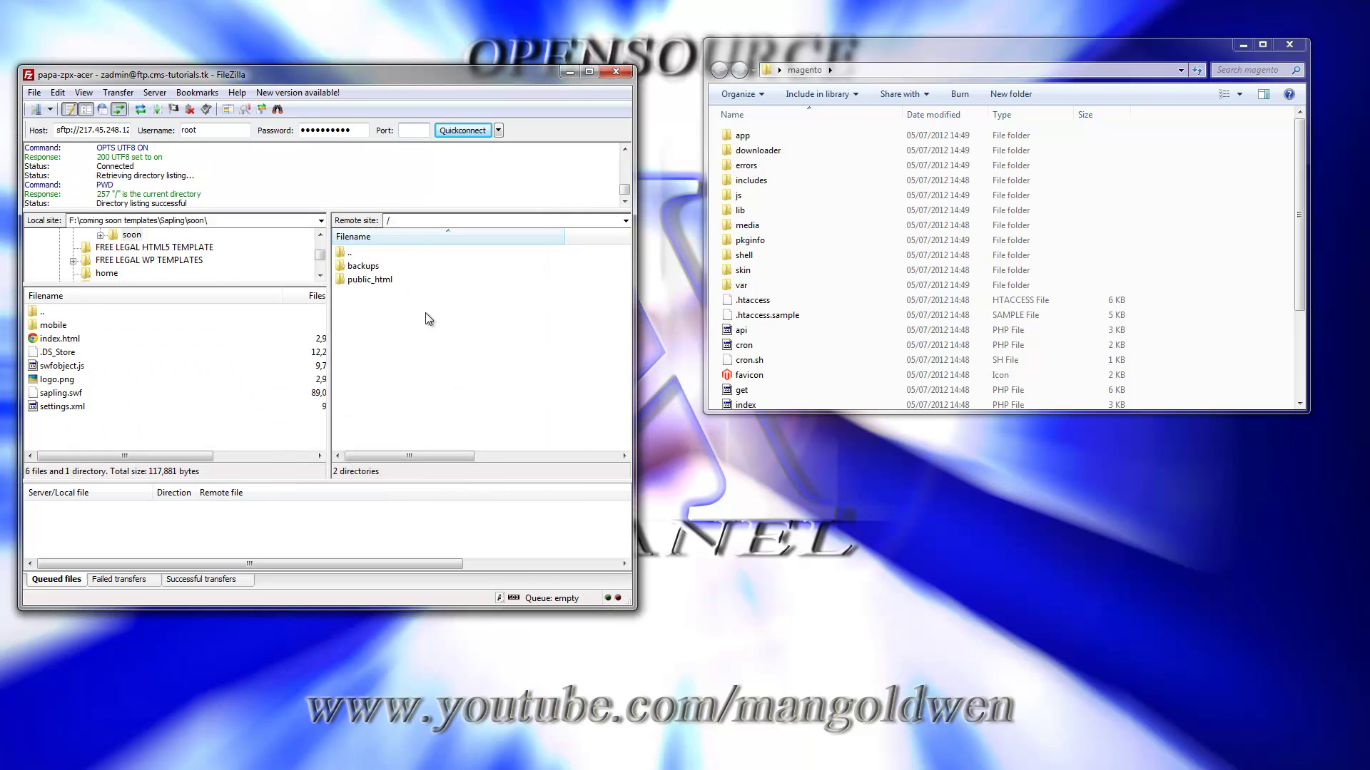
double_click(369, 280)
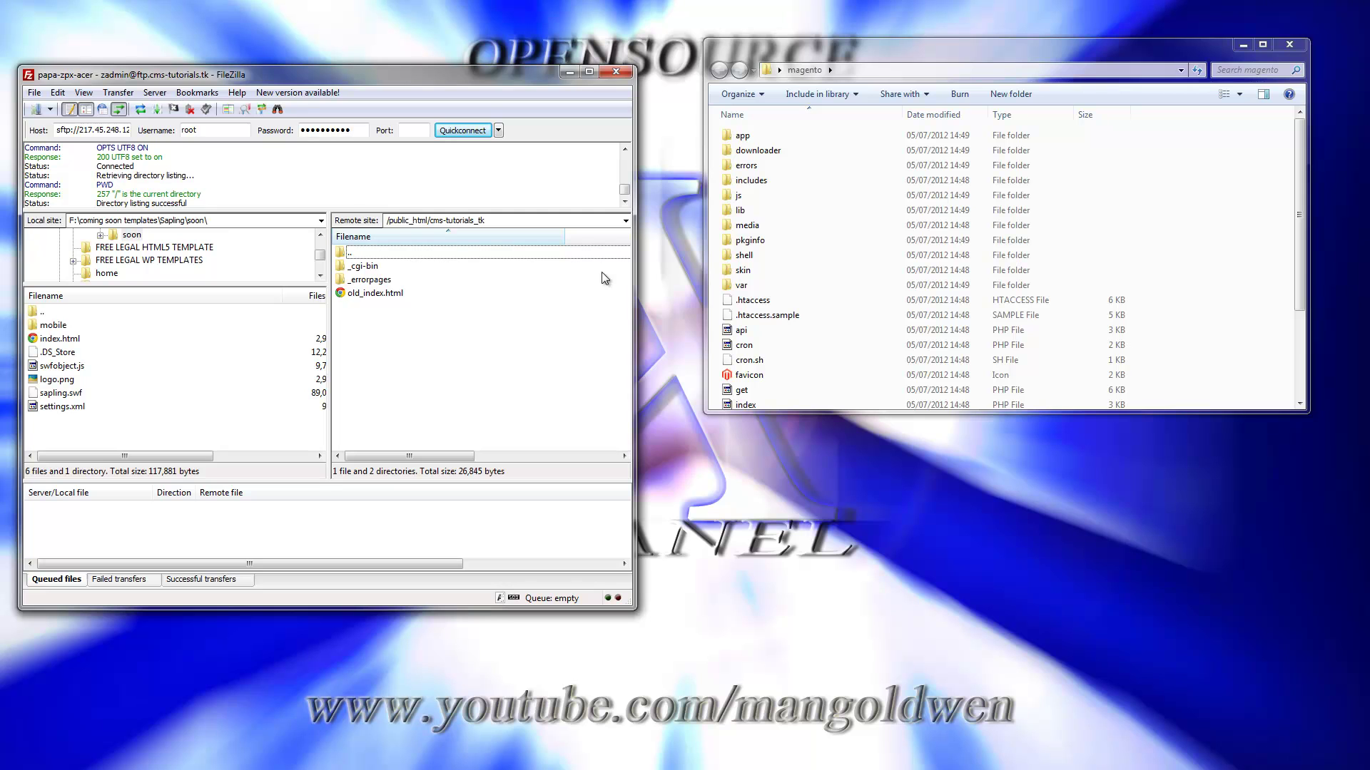
Select all extracted Magento files and upload them into the server's cms-tutorials_tk folder
click(742, 137)
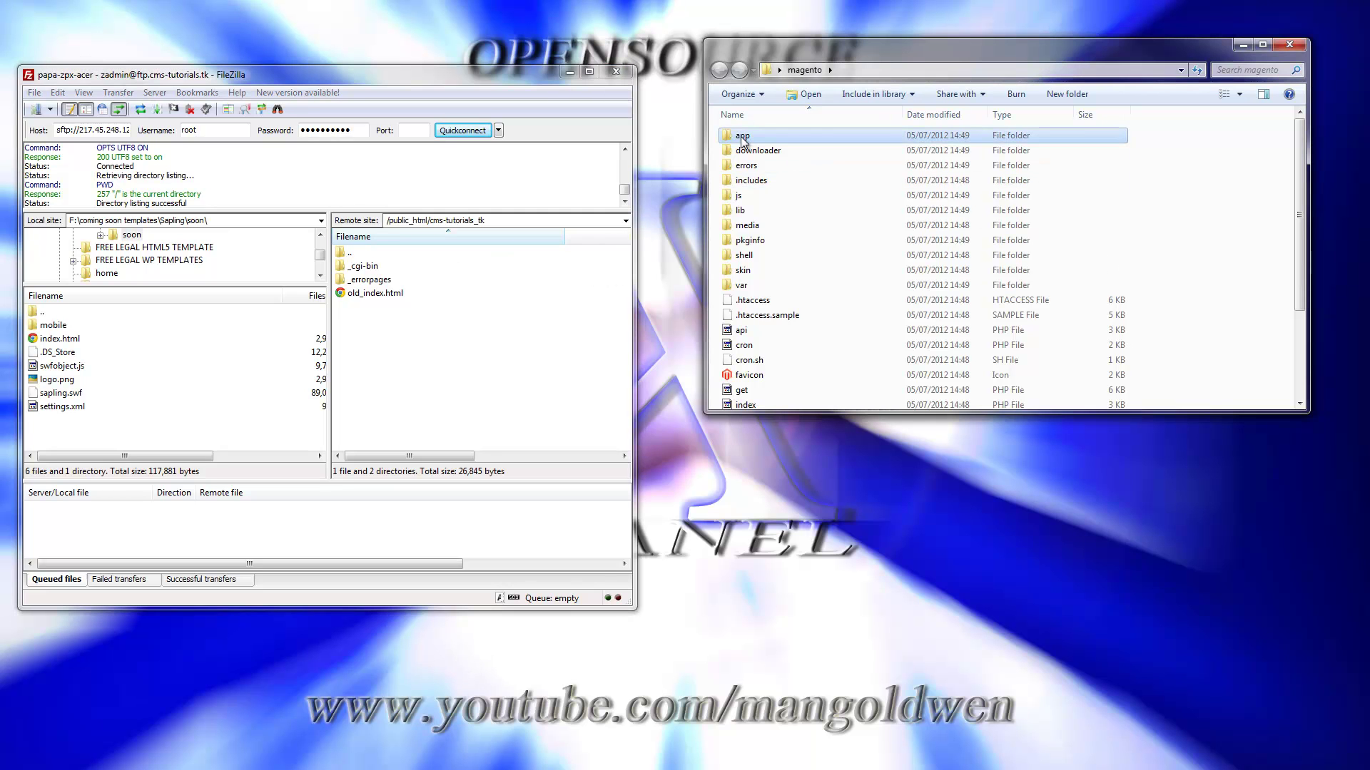
key(shift+Down)
key(shift+Down)
key(shift+Down)
key(shift+Down)
key(shift+Down)
key(shift+Down)
key(shift+Down)
key(shift+Down)
key(shift+Down)
key(shift+Down)
key(shift+Down)
key(shift+Down)
key(shift+Down)
key(shift+Down)
key(shift+Down)
key(shift+Down)
key(shift+Down)
key(shift+Down)
key(shift+Down)
key(shift+Down)
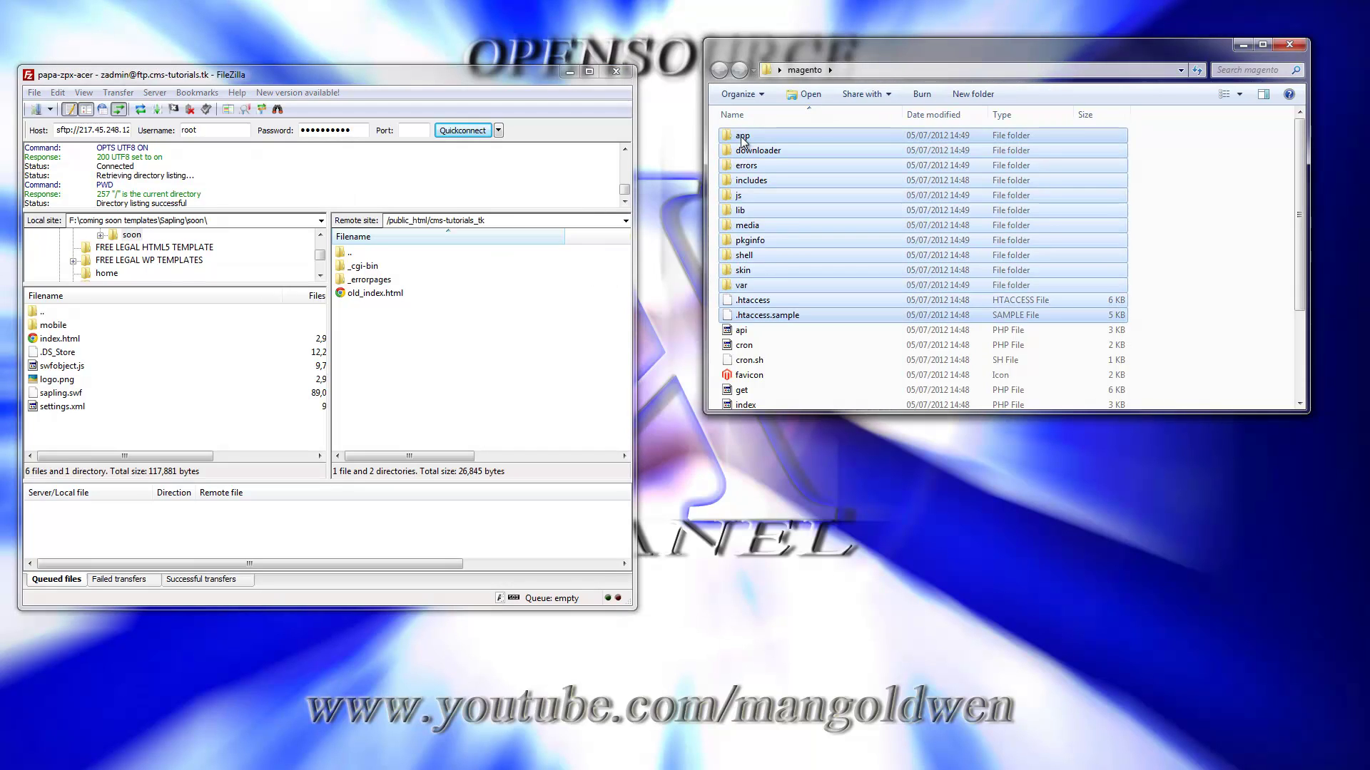
drag(742, 143, 467, 395)
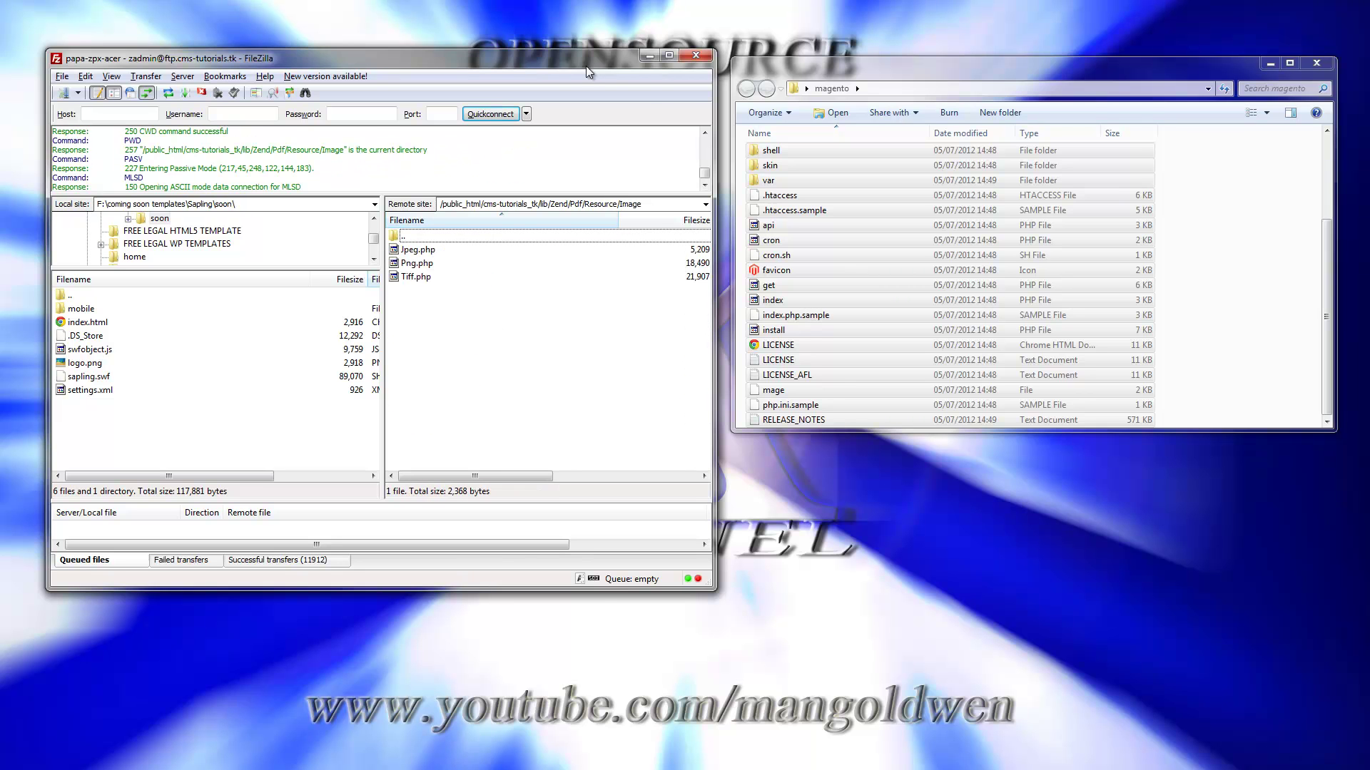
drag(585, 65, 1, 41)
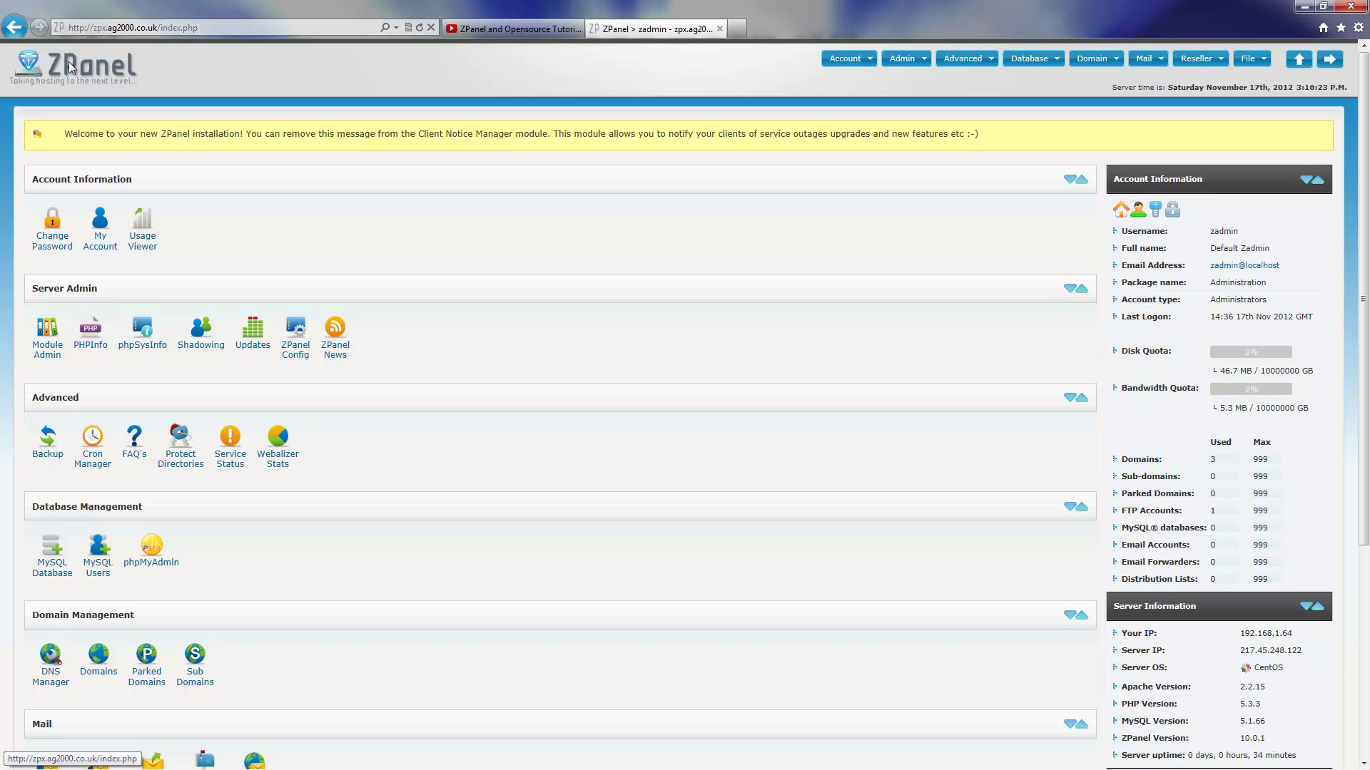
Create a MySQL database named magento, listed as zadmin_magento
click(44, 577)
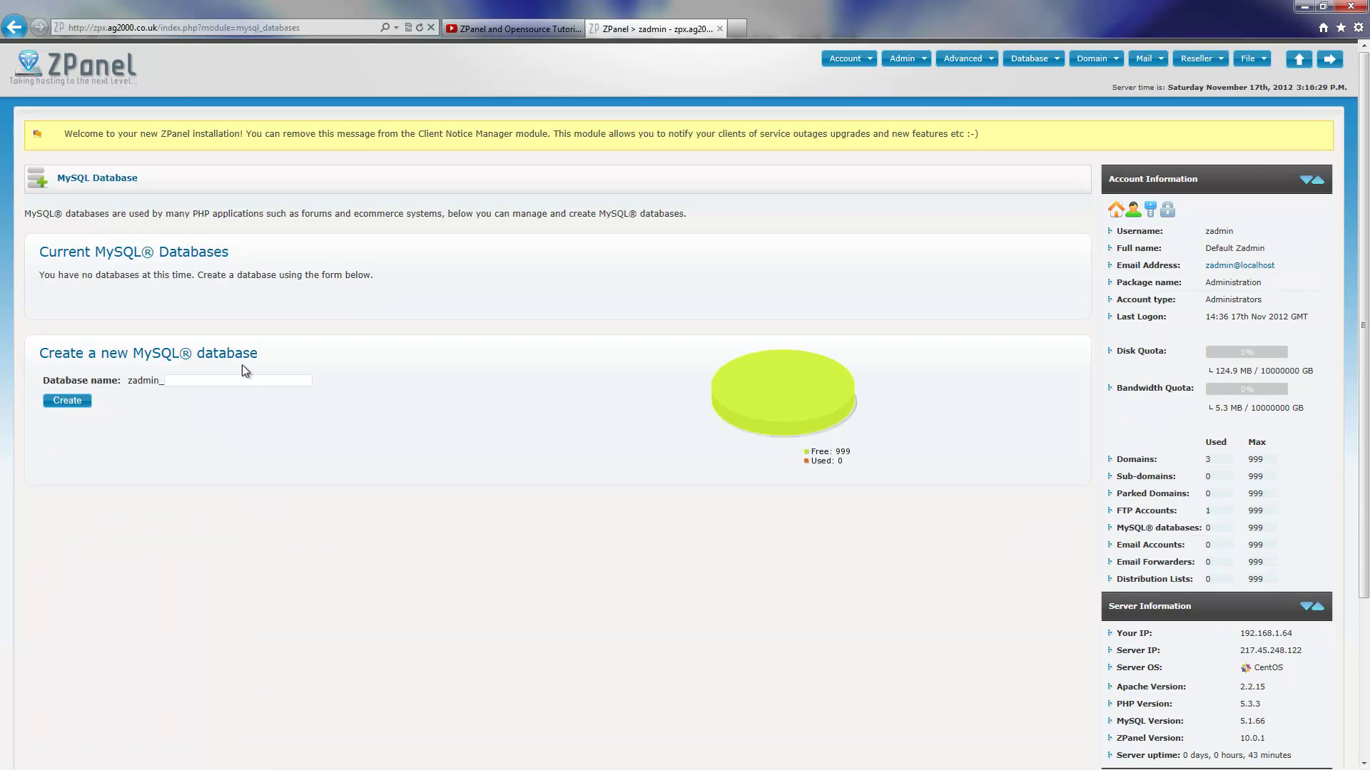
click(242, 381)
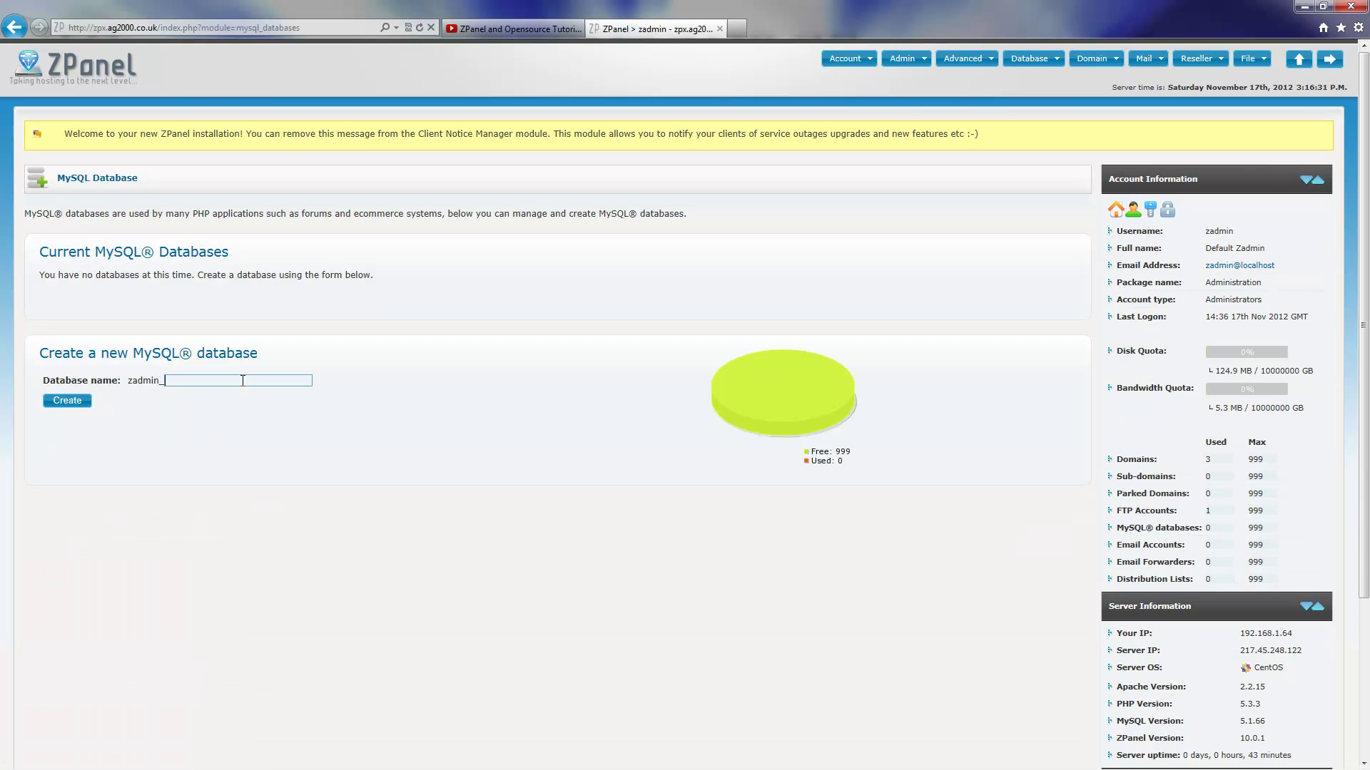
text(magento)
click(57, 404)
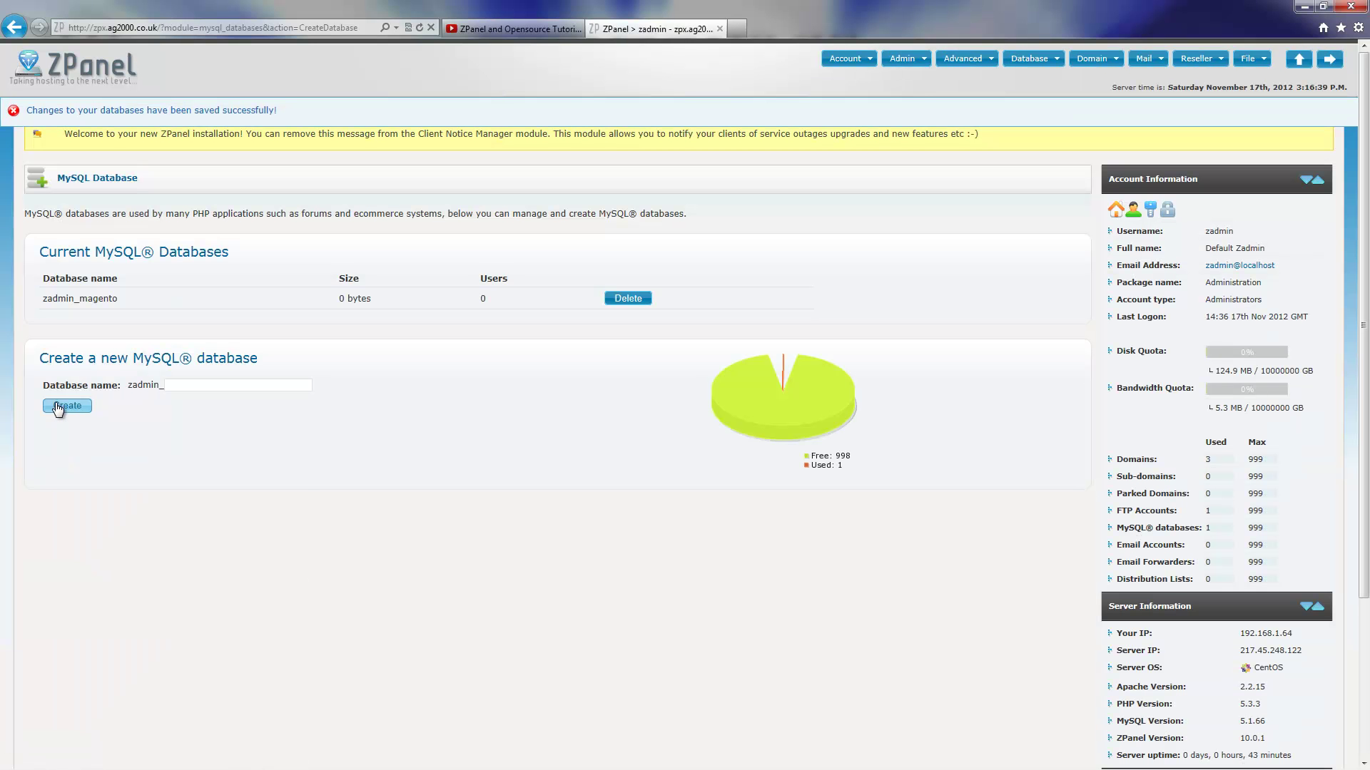
Add a MySQL user named magento mapped to the zadmin_magento database
click(1030, 61)
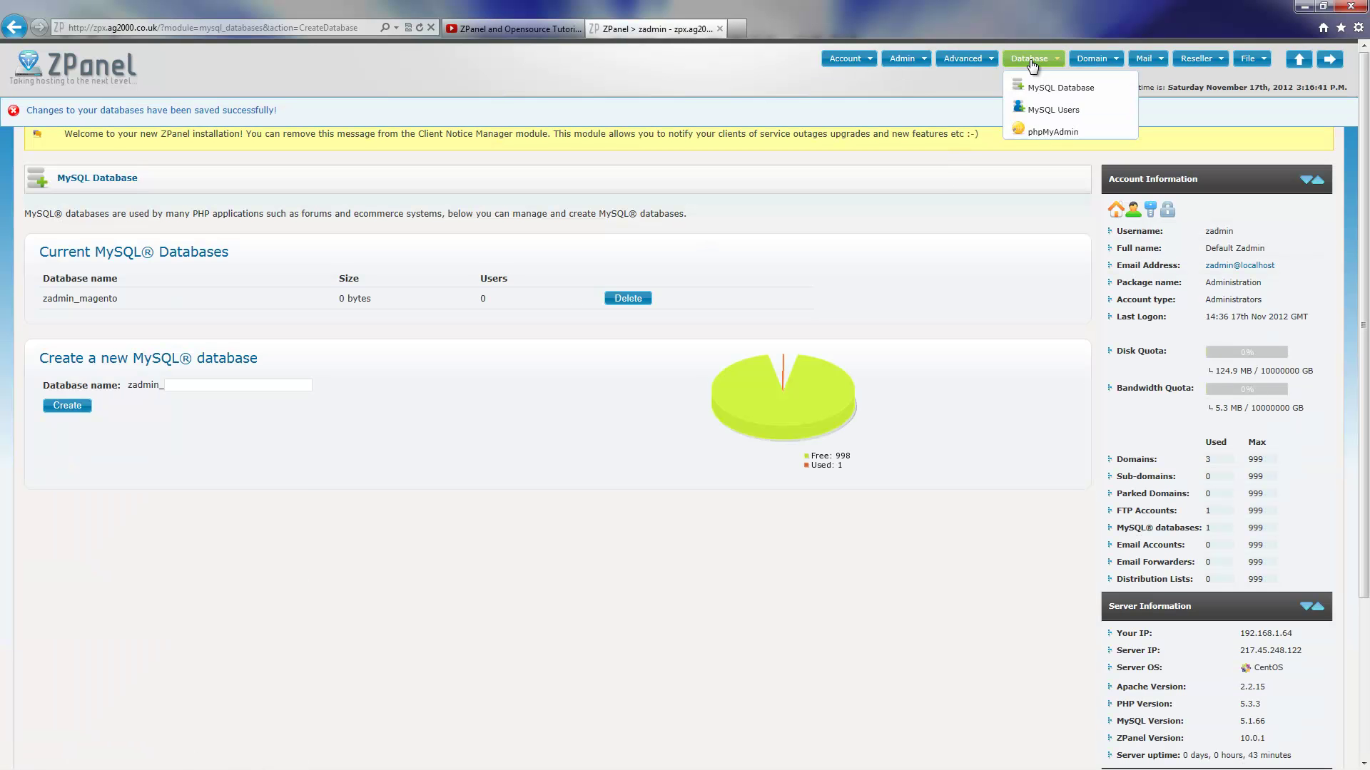
click(1053, 114)
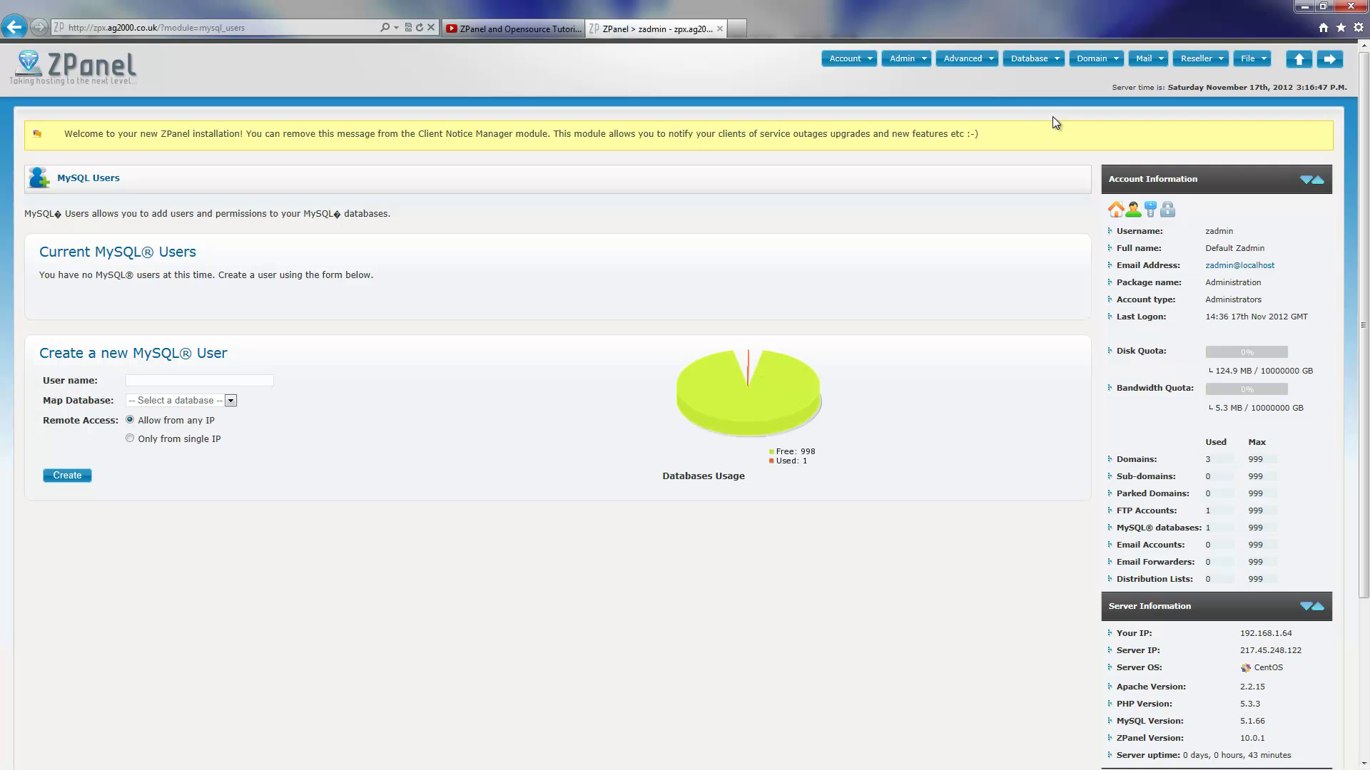
click(236, 379)
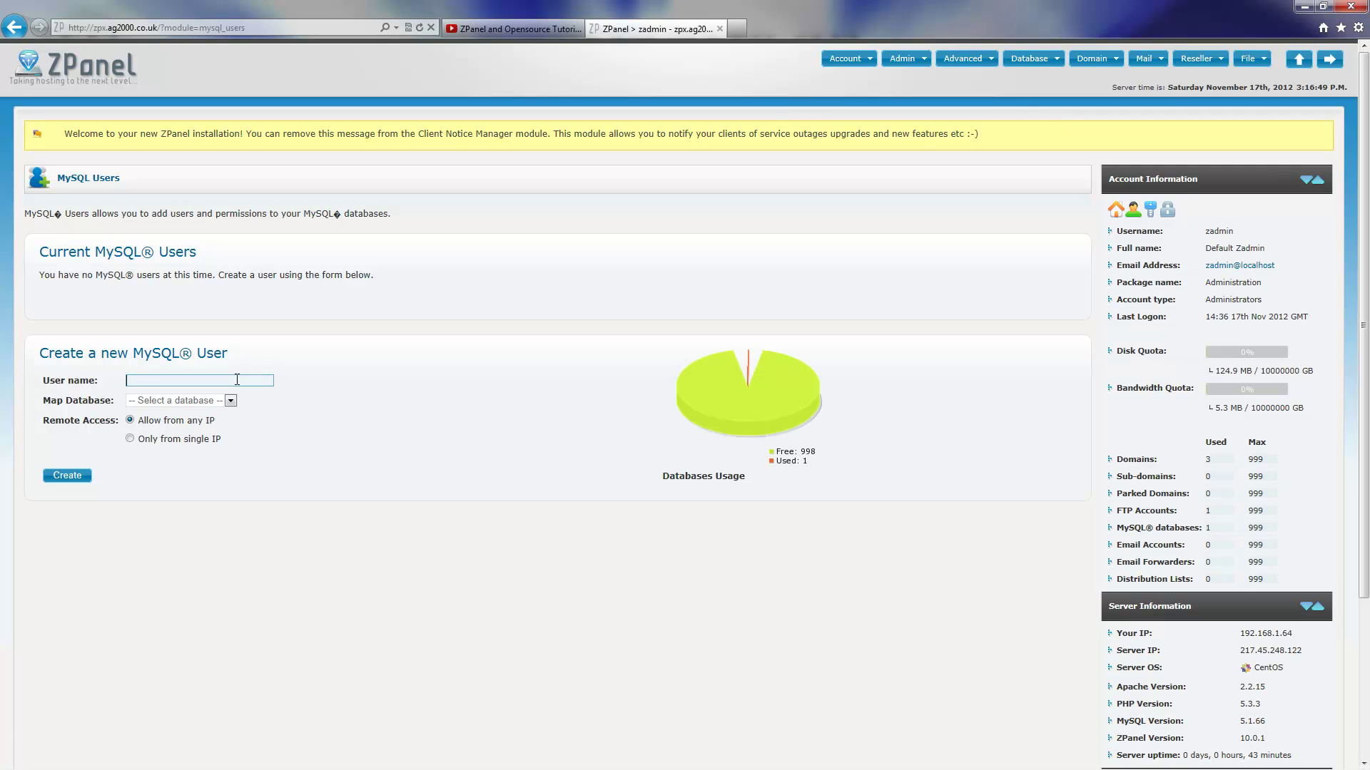
text(m)
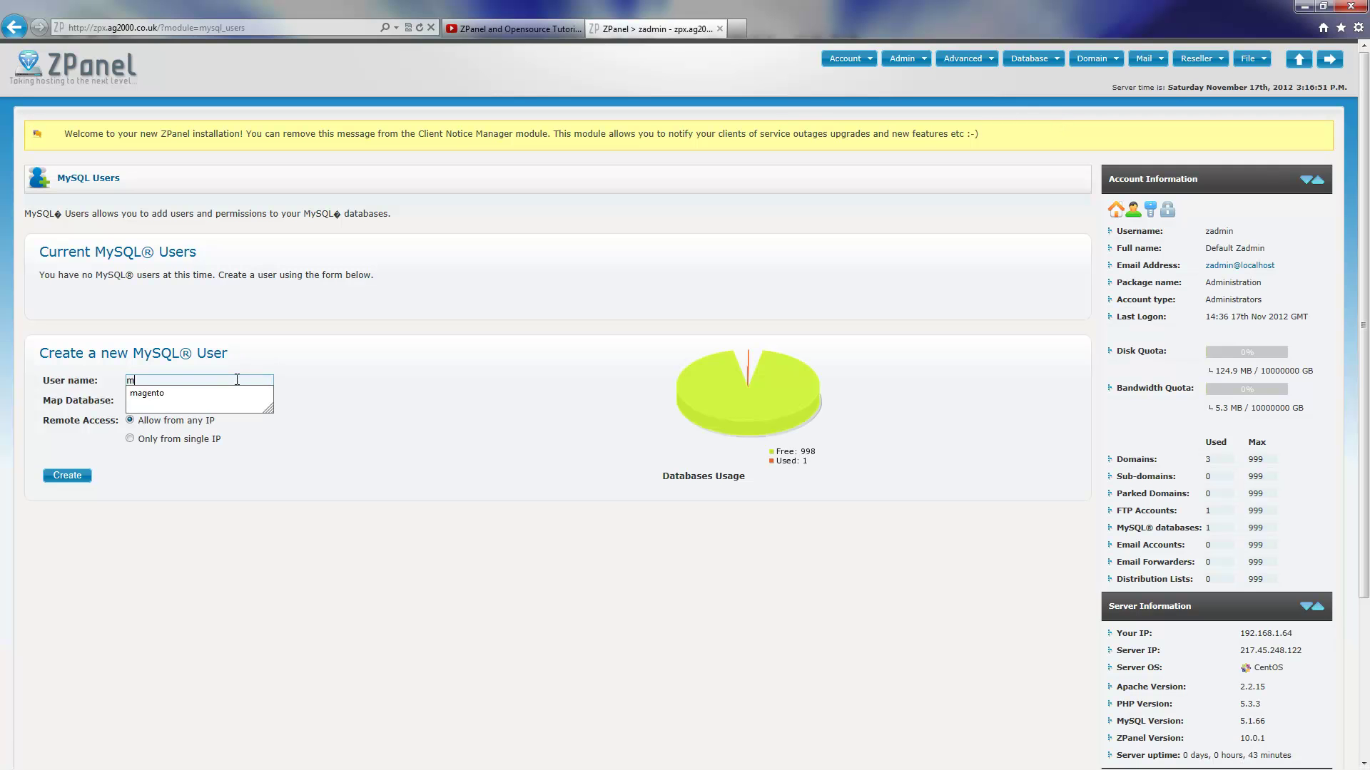
text(agento)
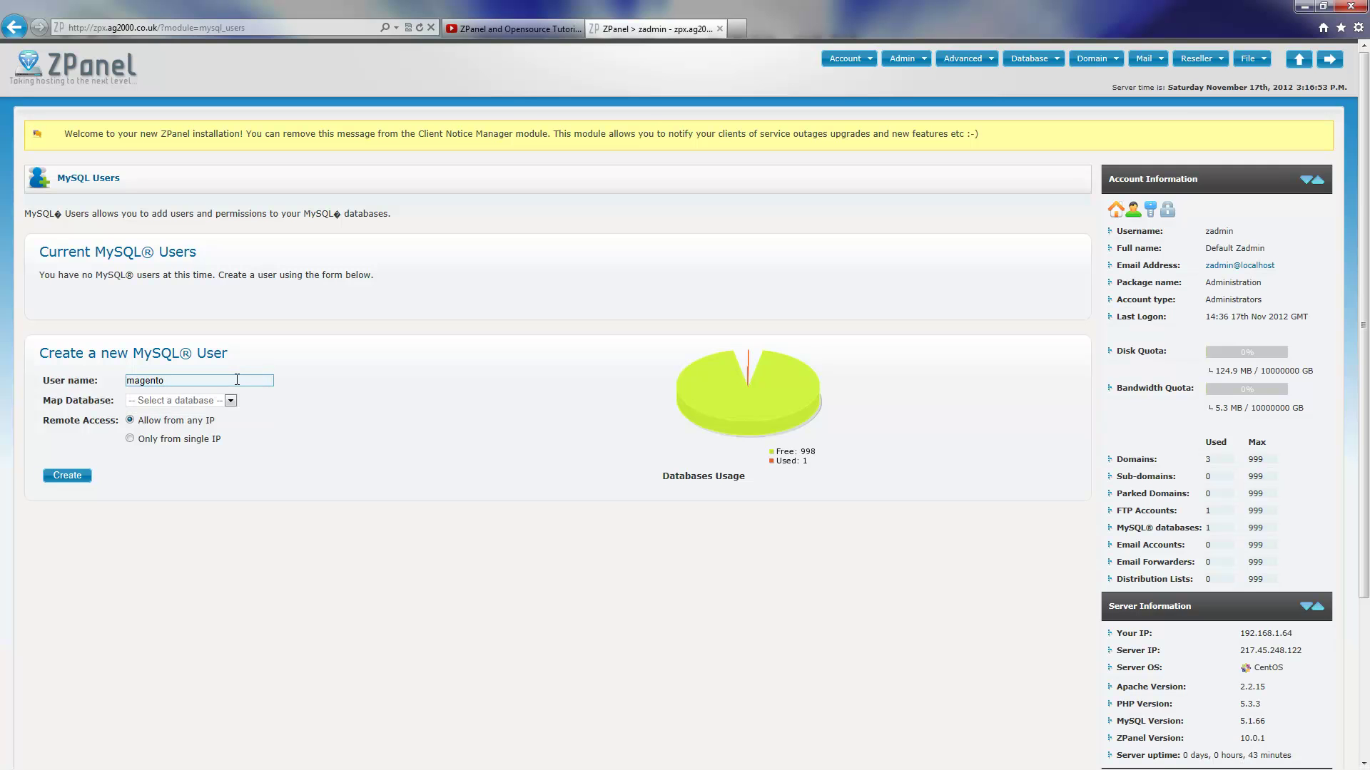
click(180, 400)
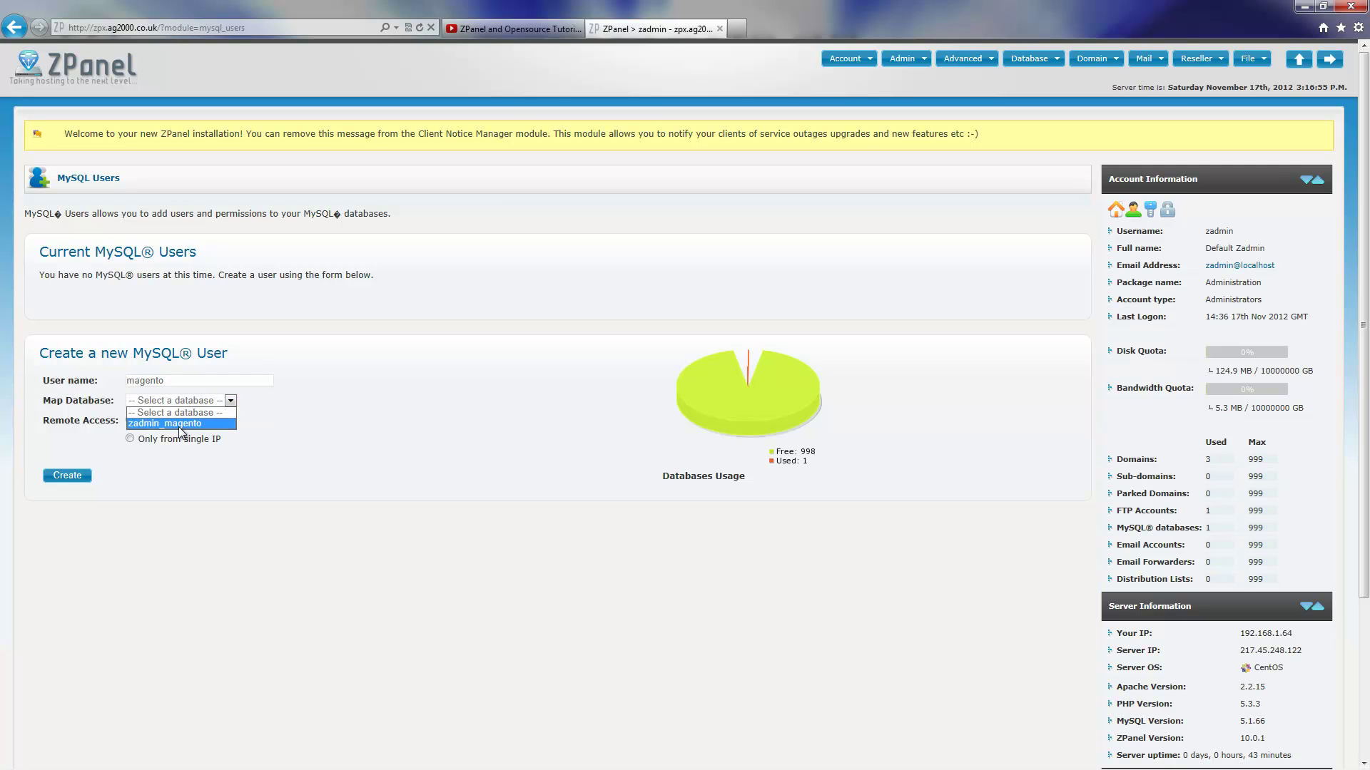
click(182, 430)
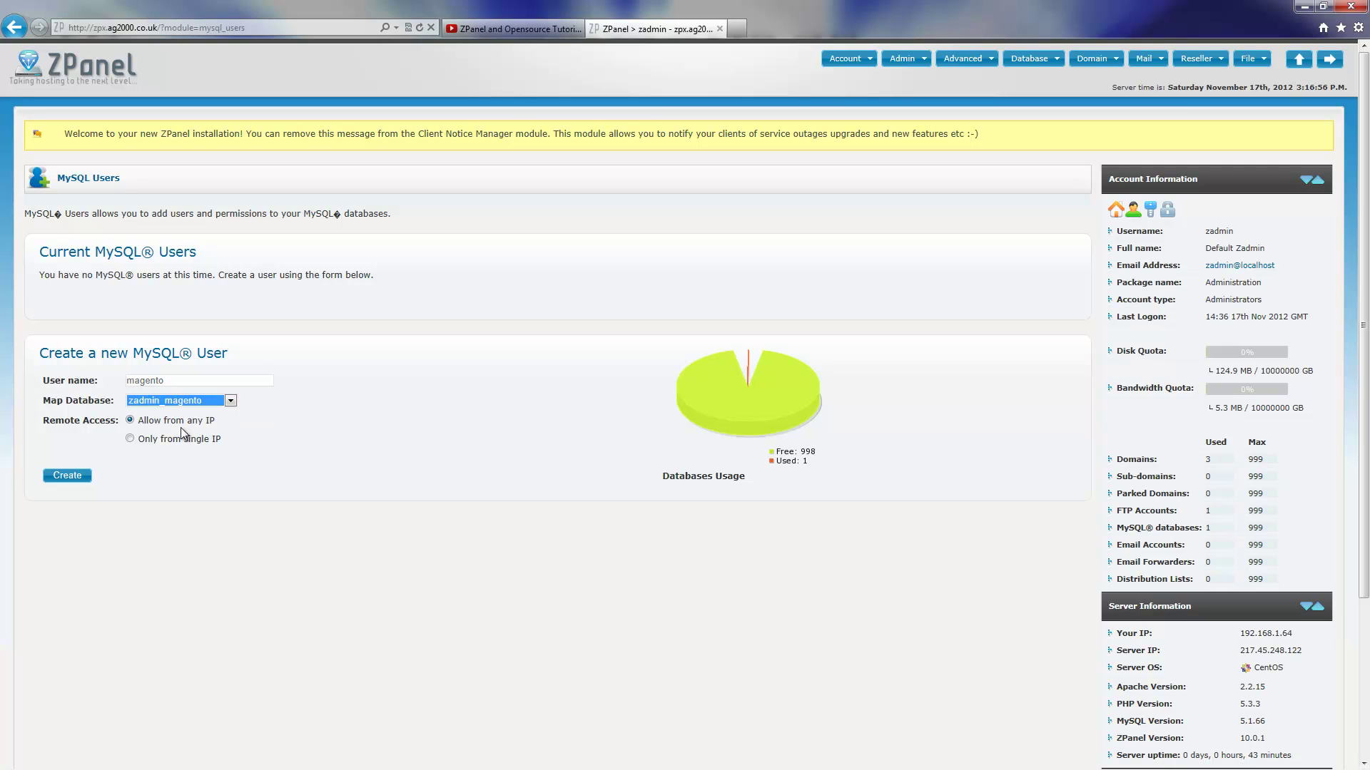
click(67, 478)
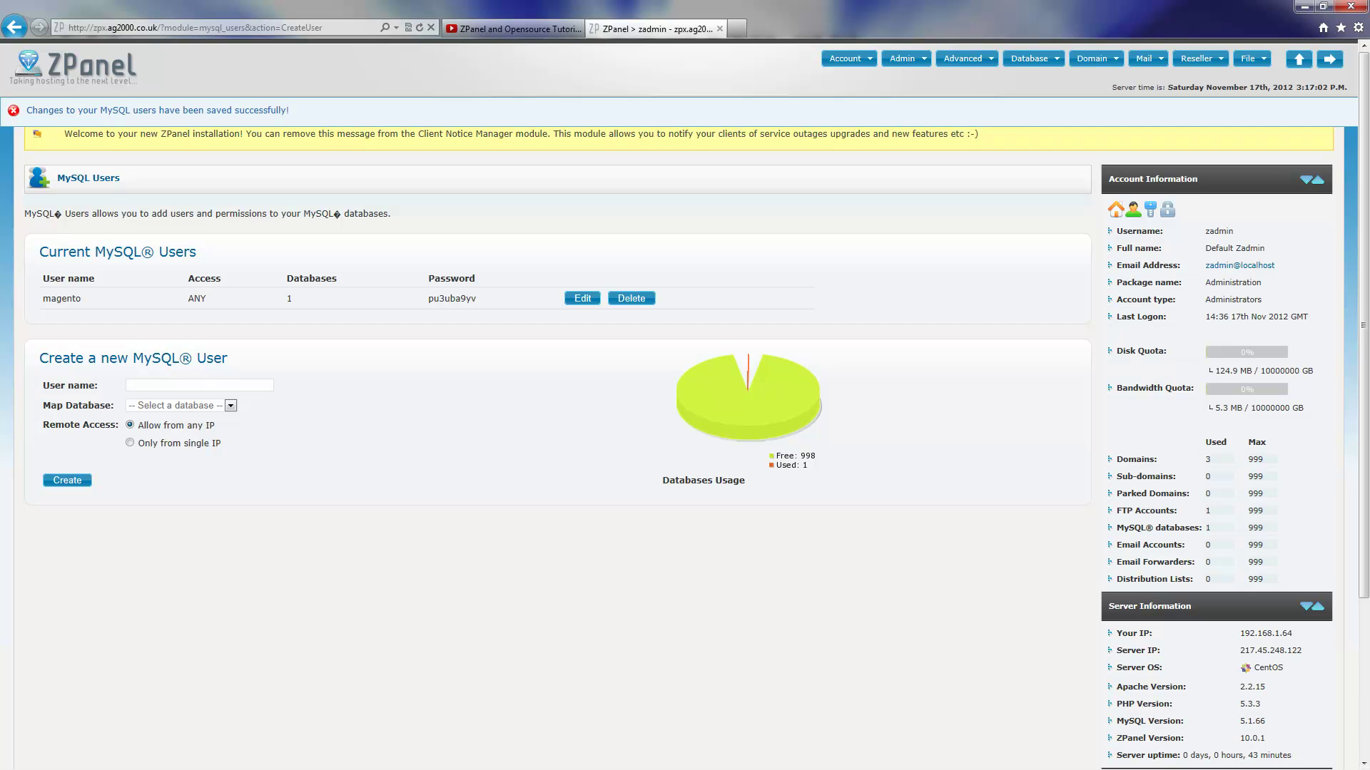
key(alt+Tab)
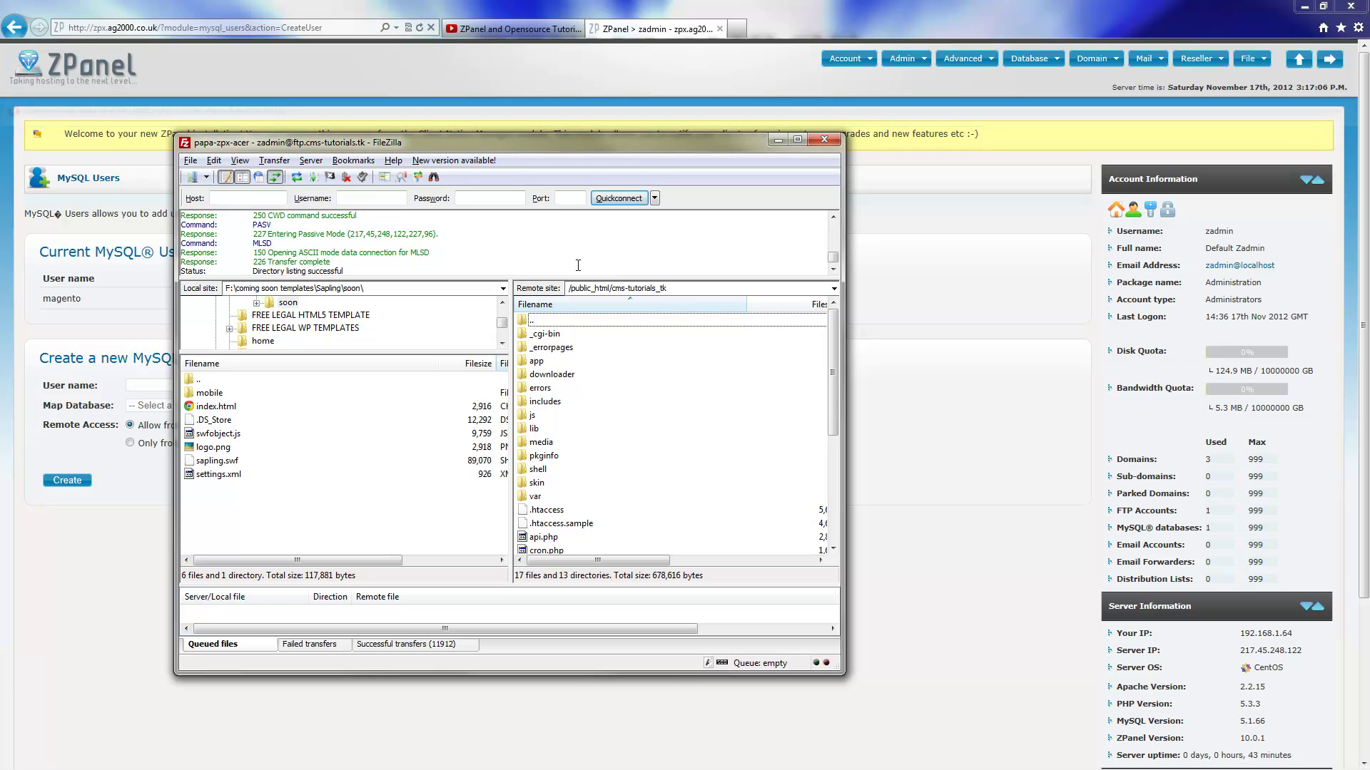
click(778, 140)
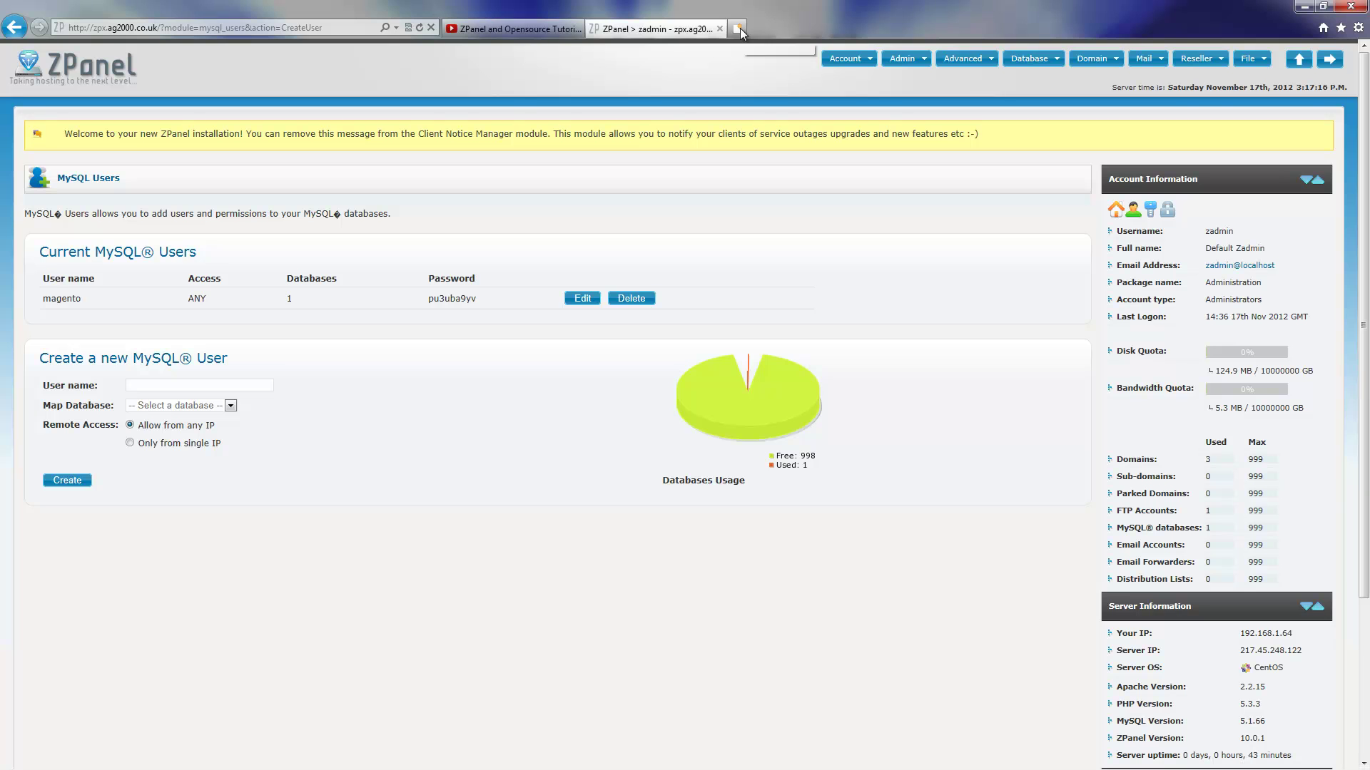
Tick 'I agree to the above terms and conditions' and continue to the Localization step
scroll(1342, 466, down, 3)
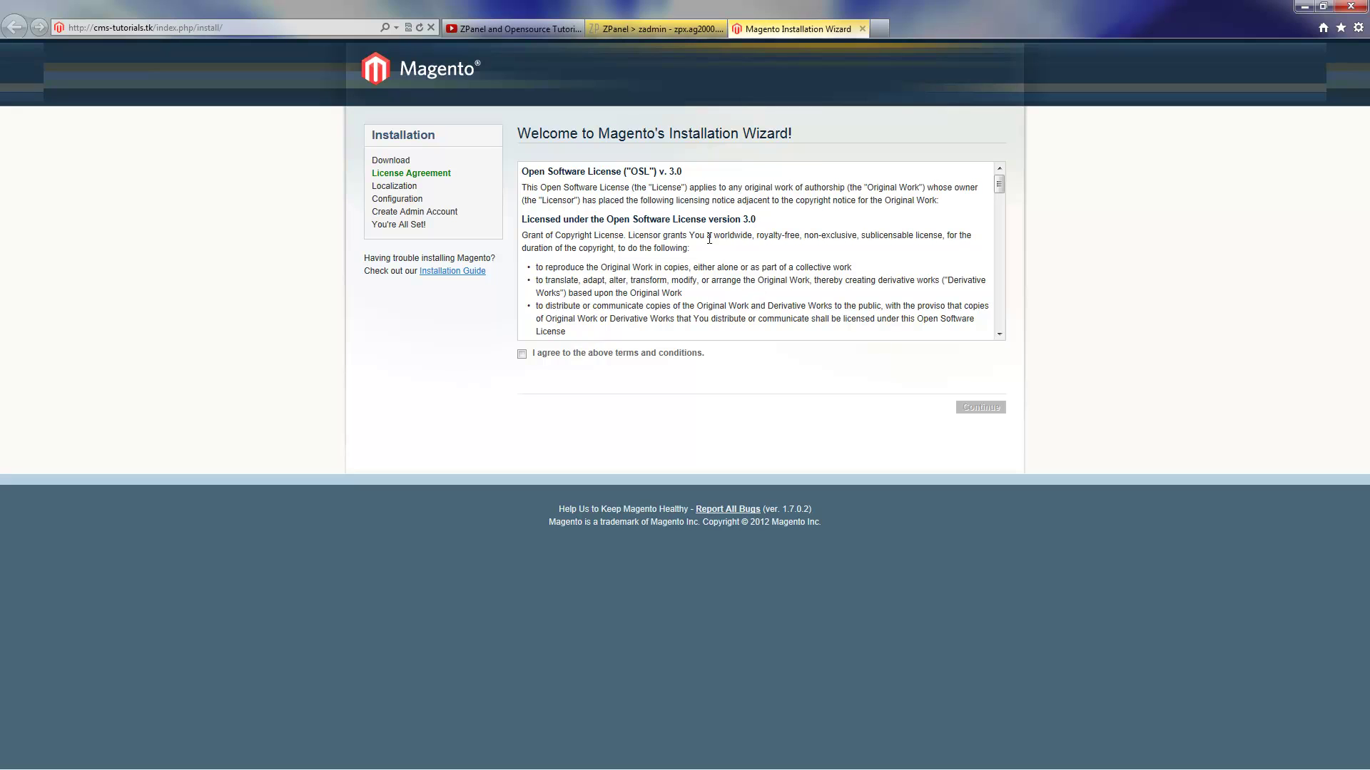
click(523, 354)
click(978, 414)
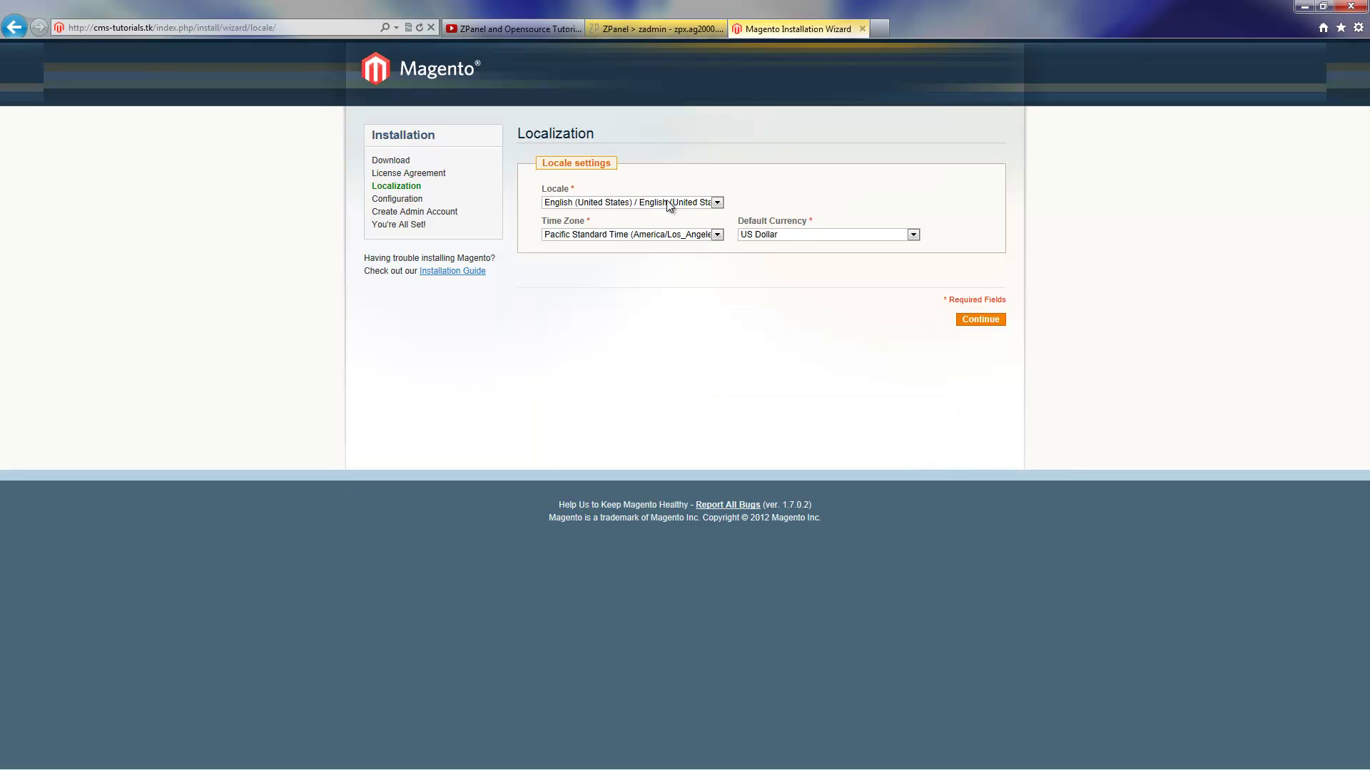
Choose English (United Kingdom), GMT Standard Time (Europe/London) and British Pound Sterling, then continue
click(666, 203)
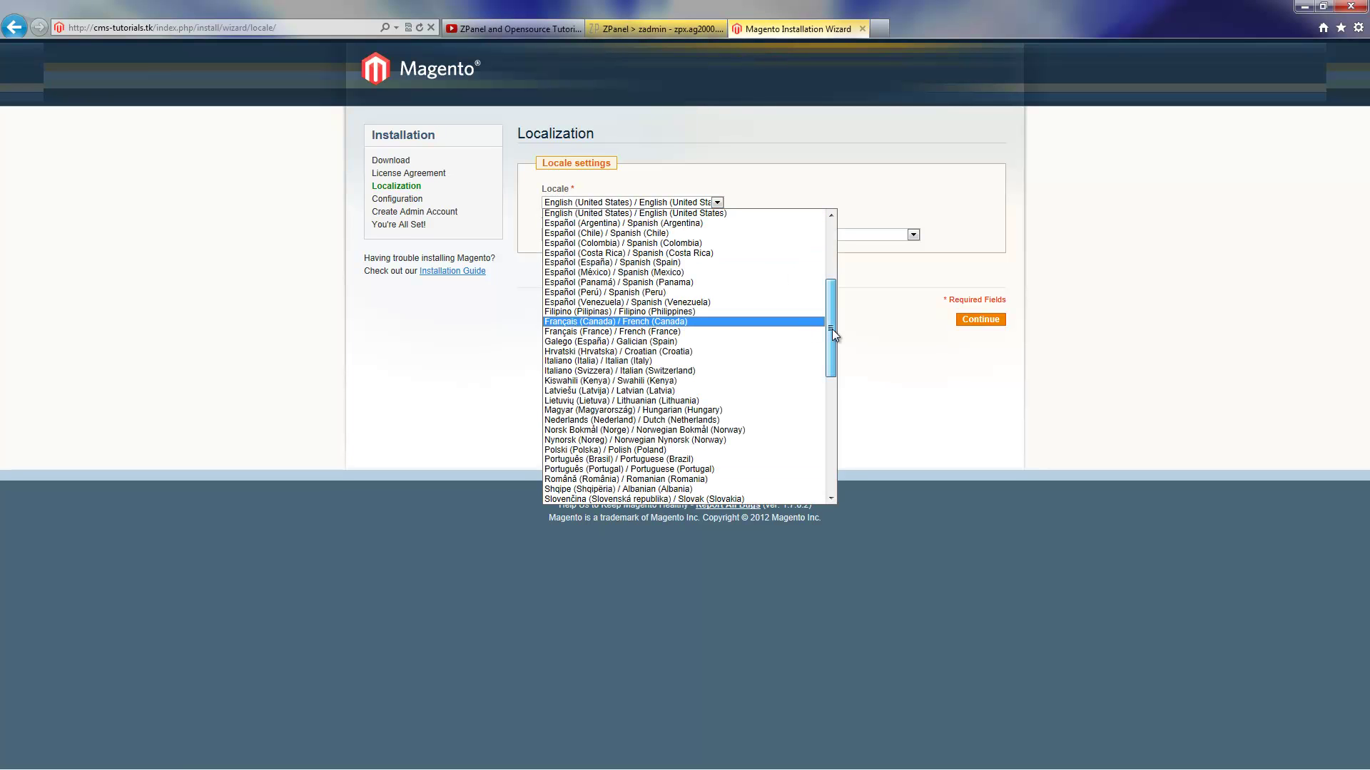
drag(831, 328, 832, 318)
click(750, 245)
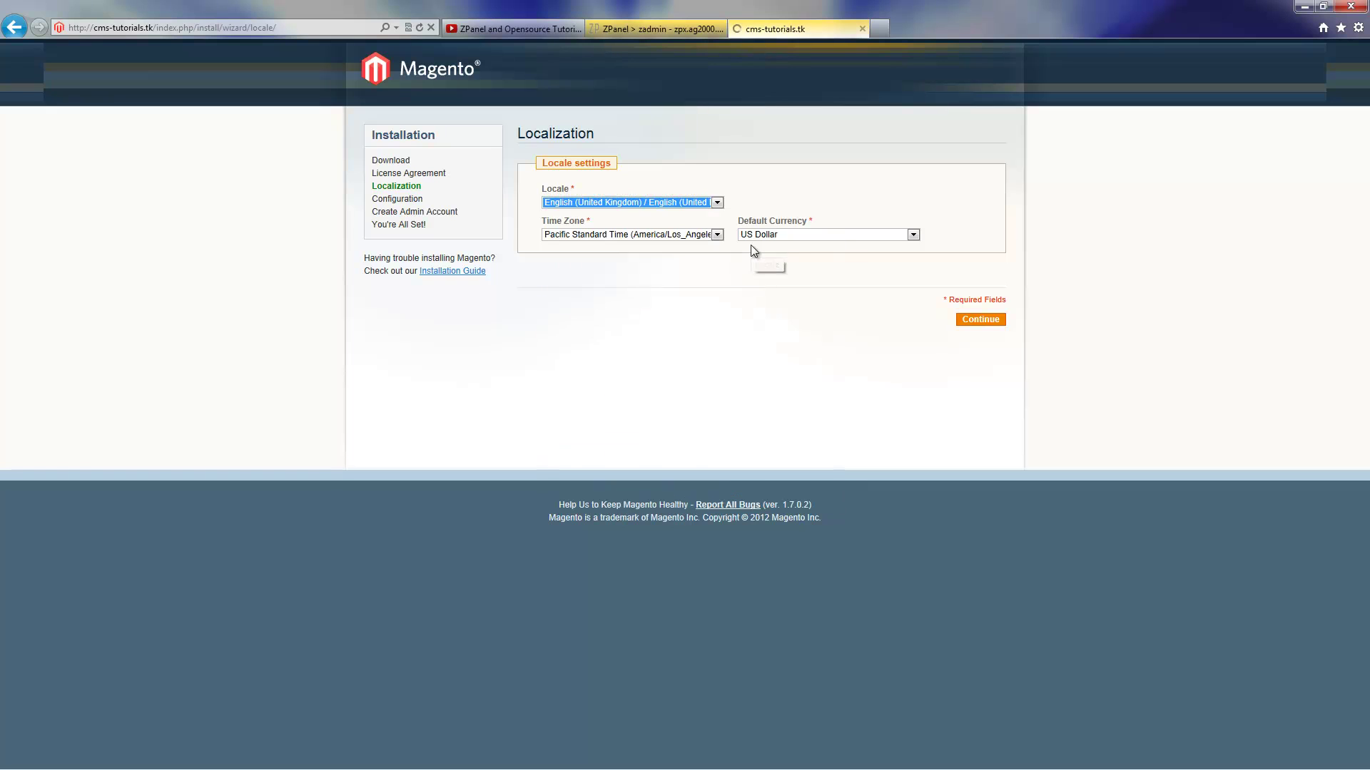
click(716, 234)
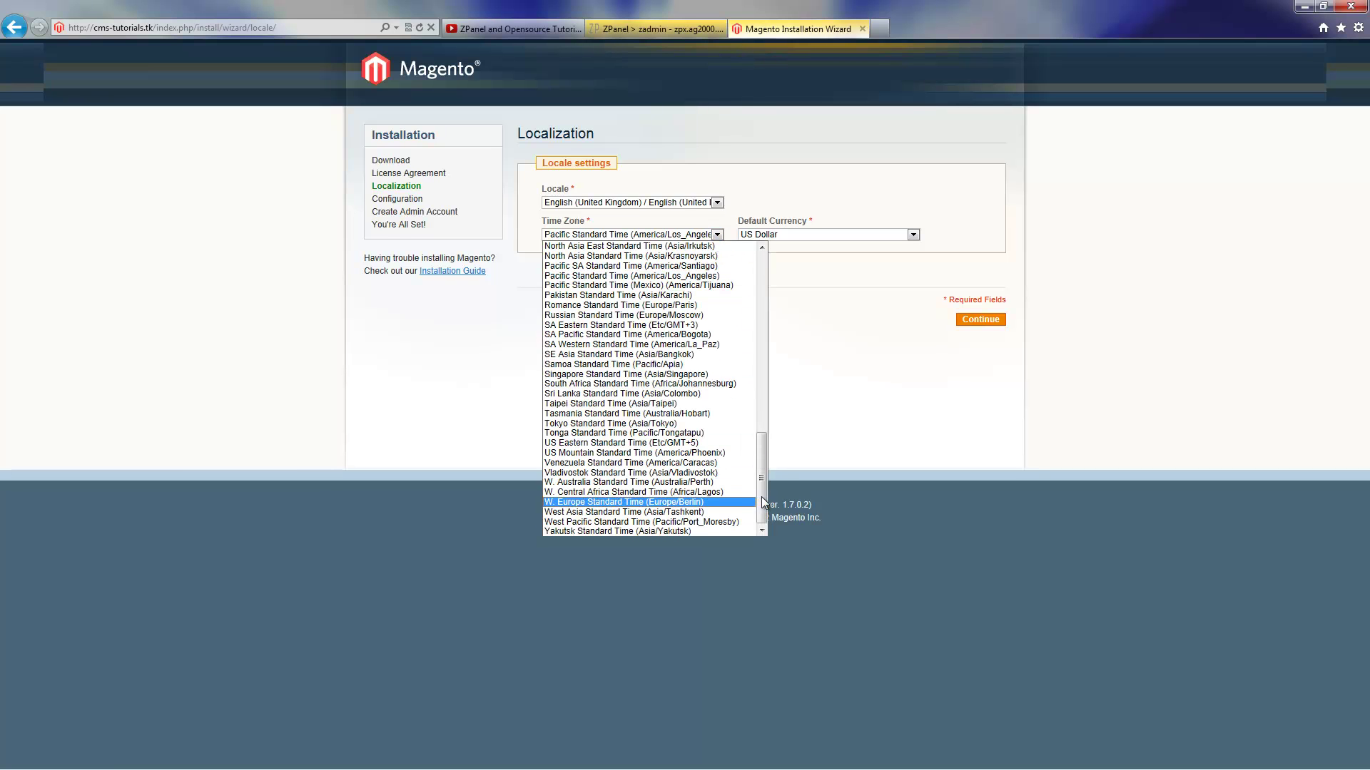
drag(761, 497, 760, 382)
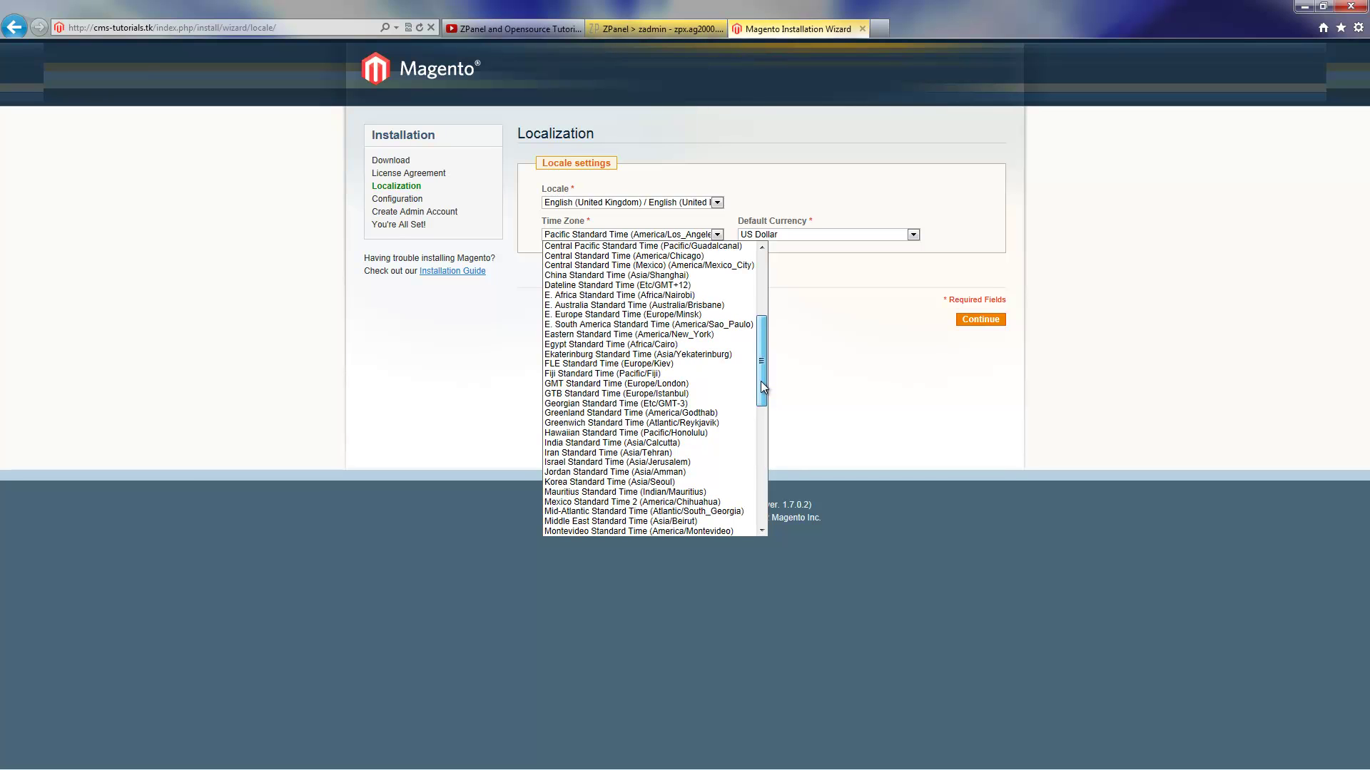
click(720, 384)
click(864, 236)
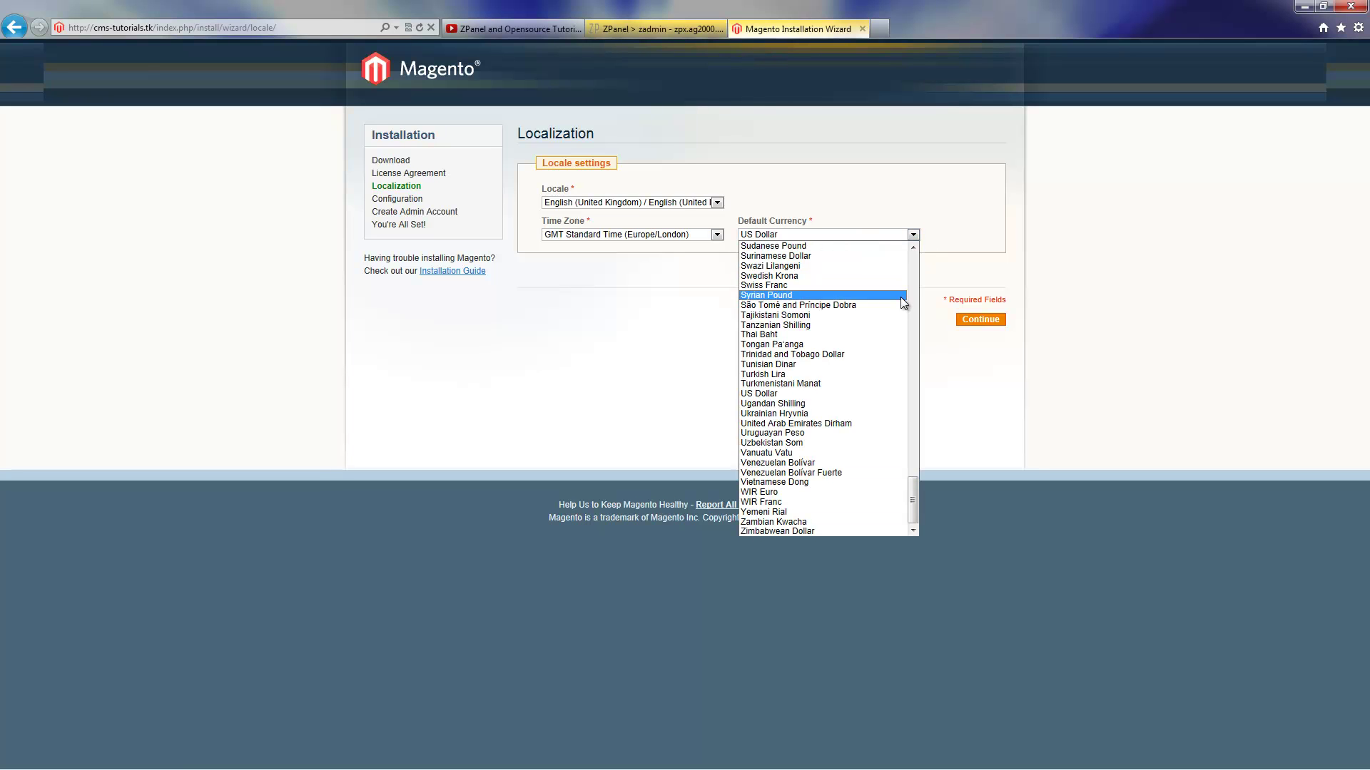
drag(918, 513, 909, 294)
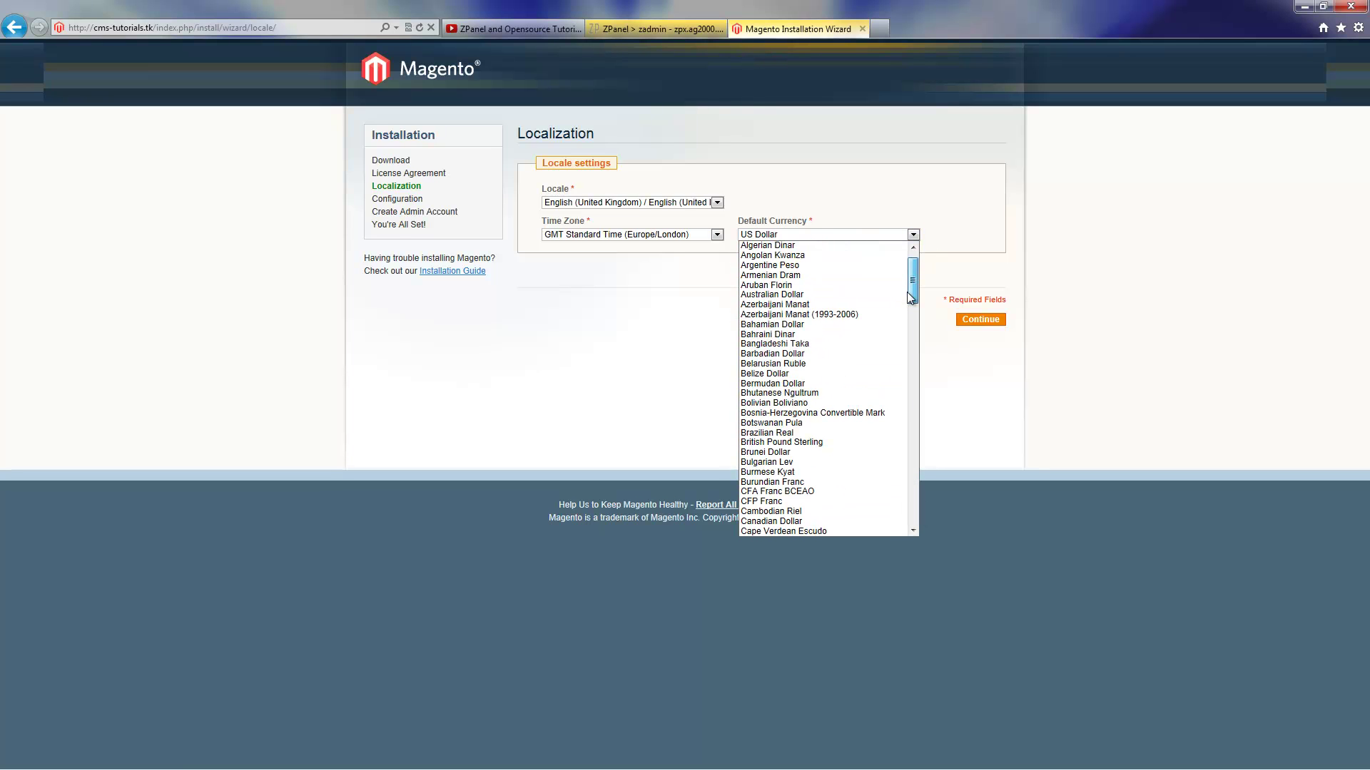
click(828, 443)
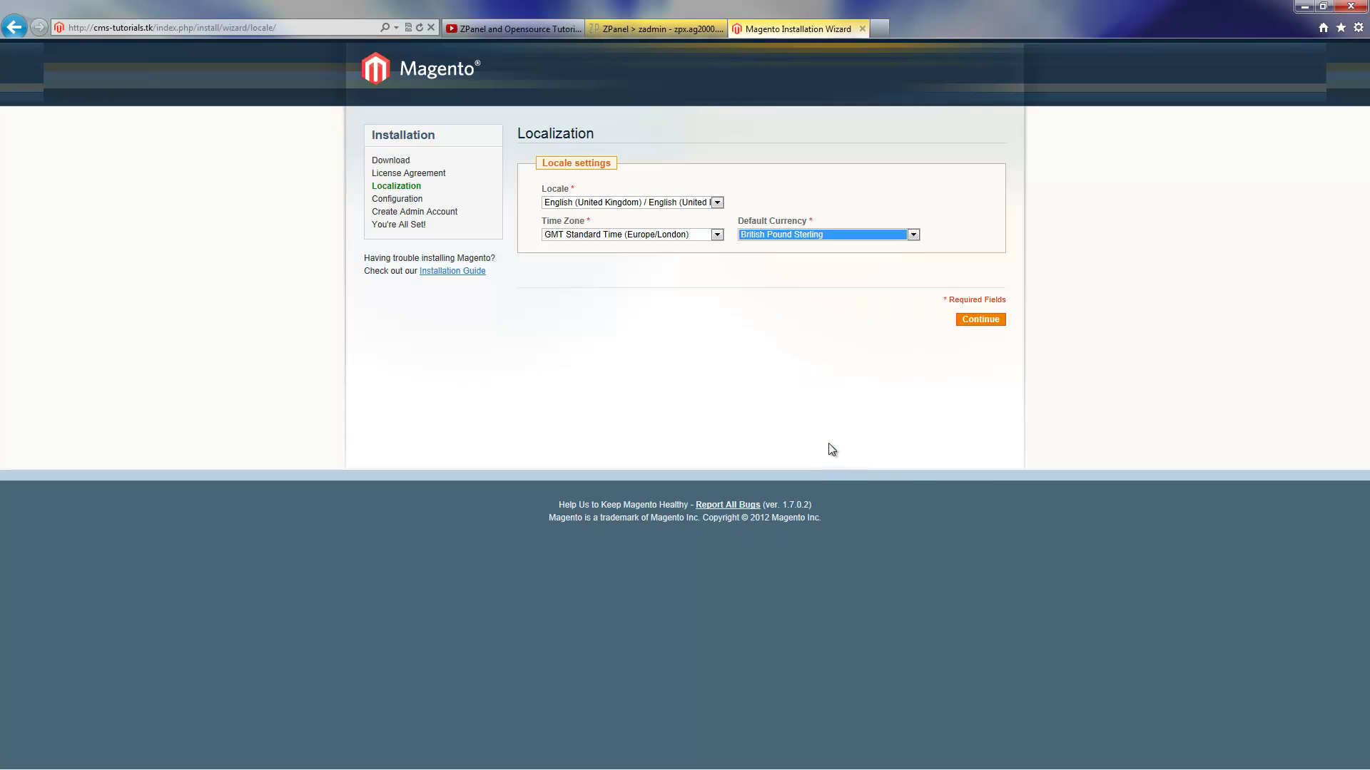
click(993, 328)
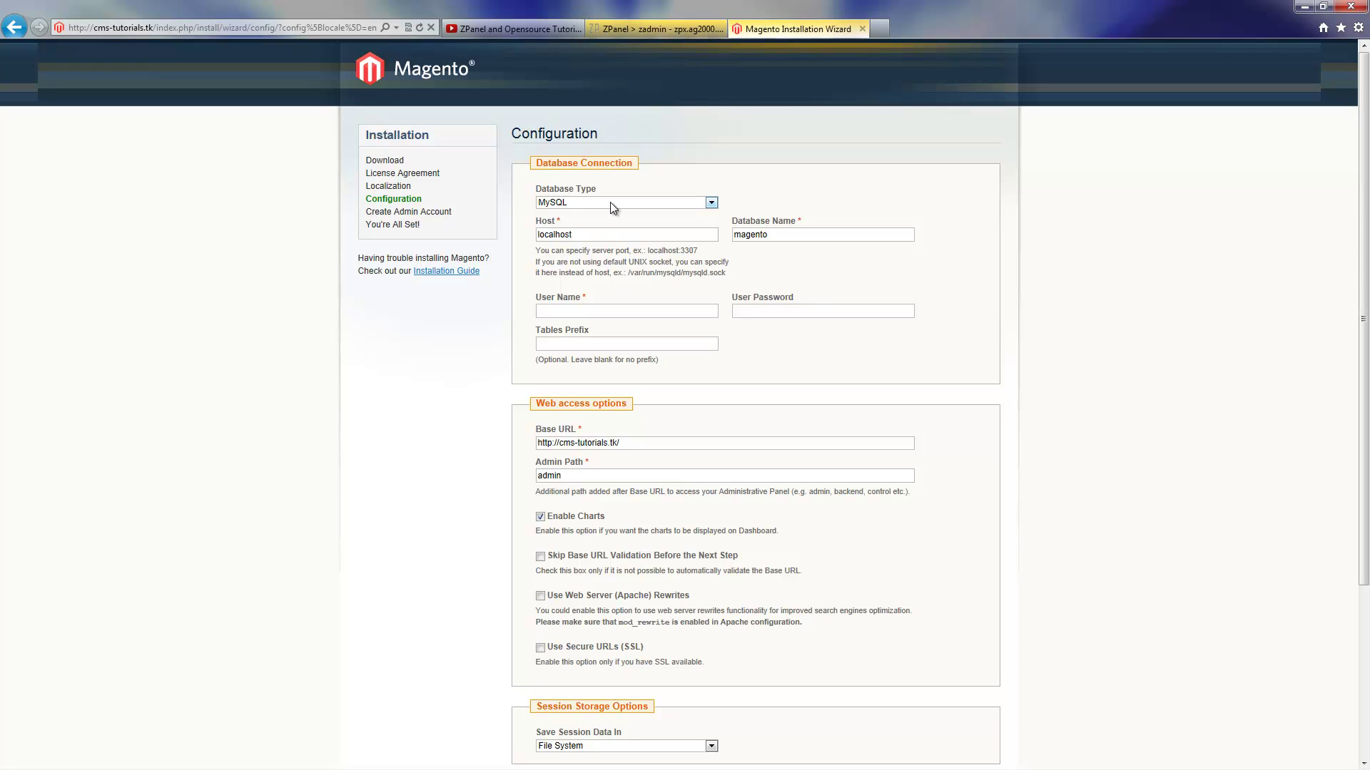
Keep MySQL as the database type and switch to the ZPanel MySQL users page
click(610, 203)
click(606, 200)
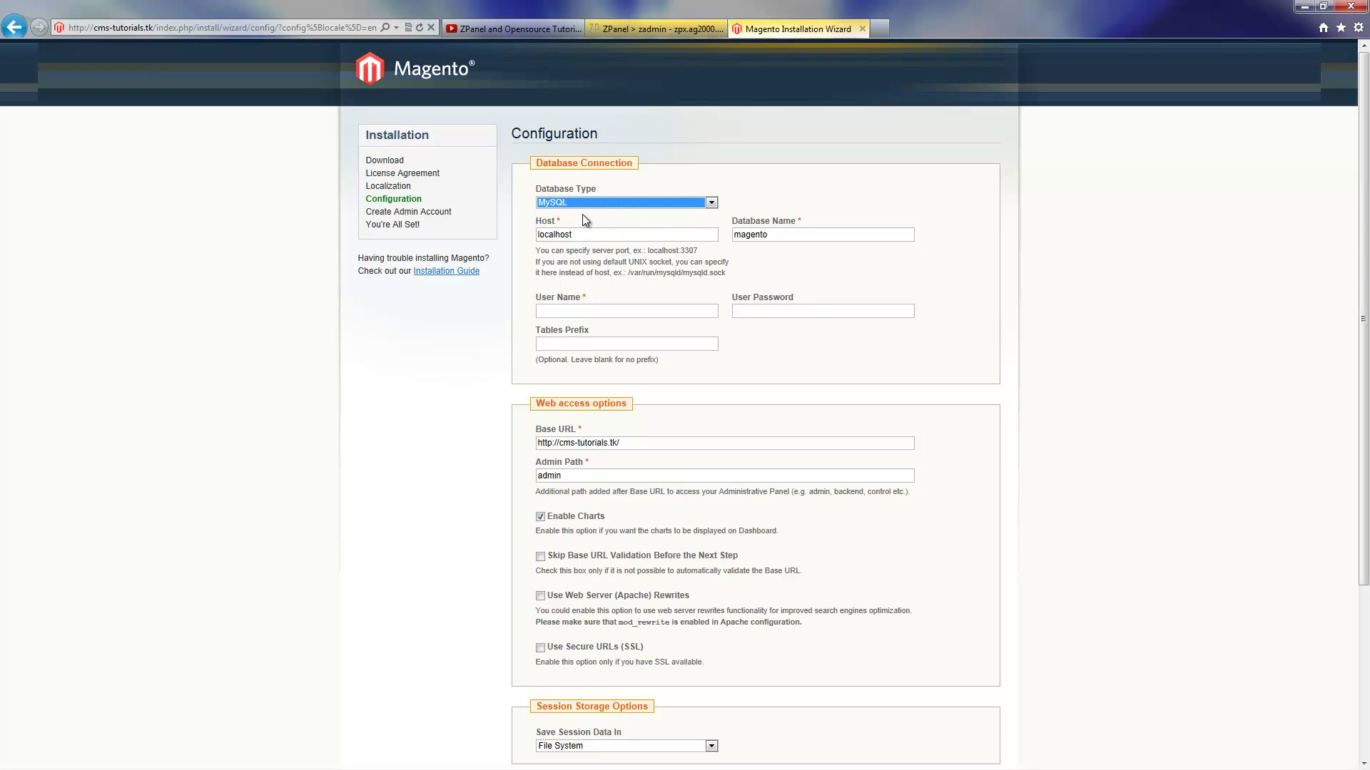
click(735, 236)
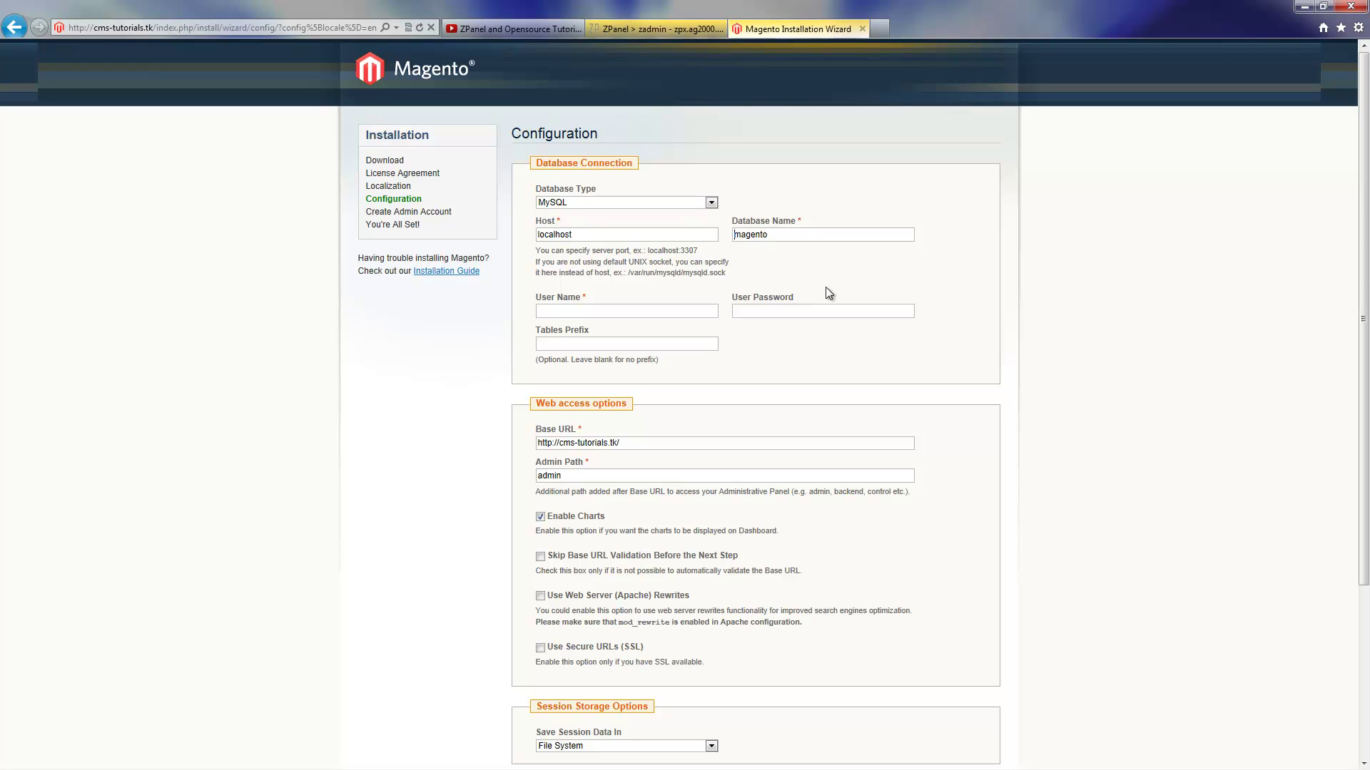
click(659, 27)
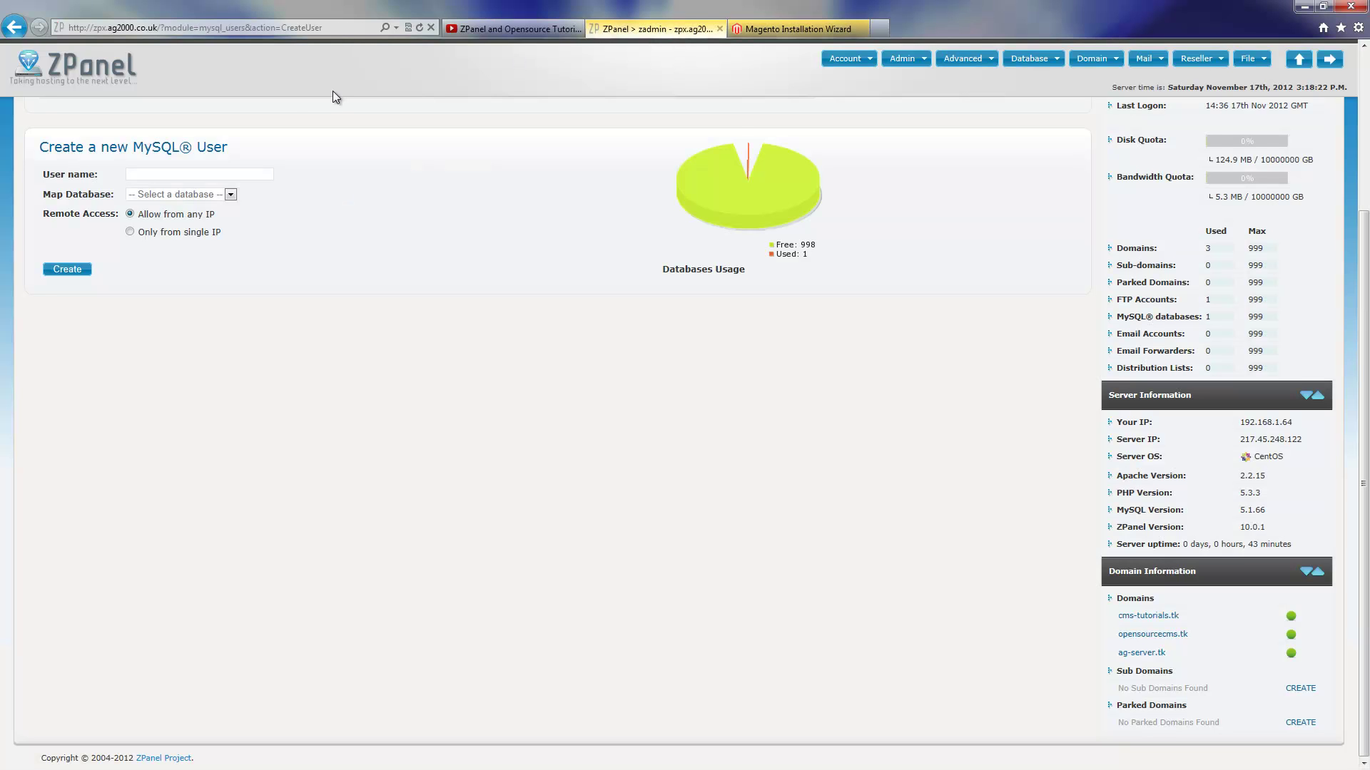
Copy the database name zadmin_magento from ZPanel's MySQL Databases page
scroll(1050, 262, up, 3)
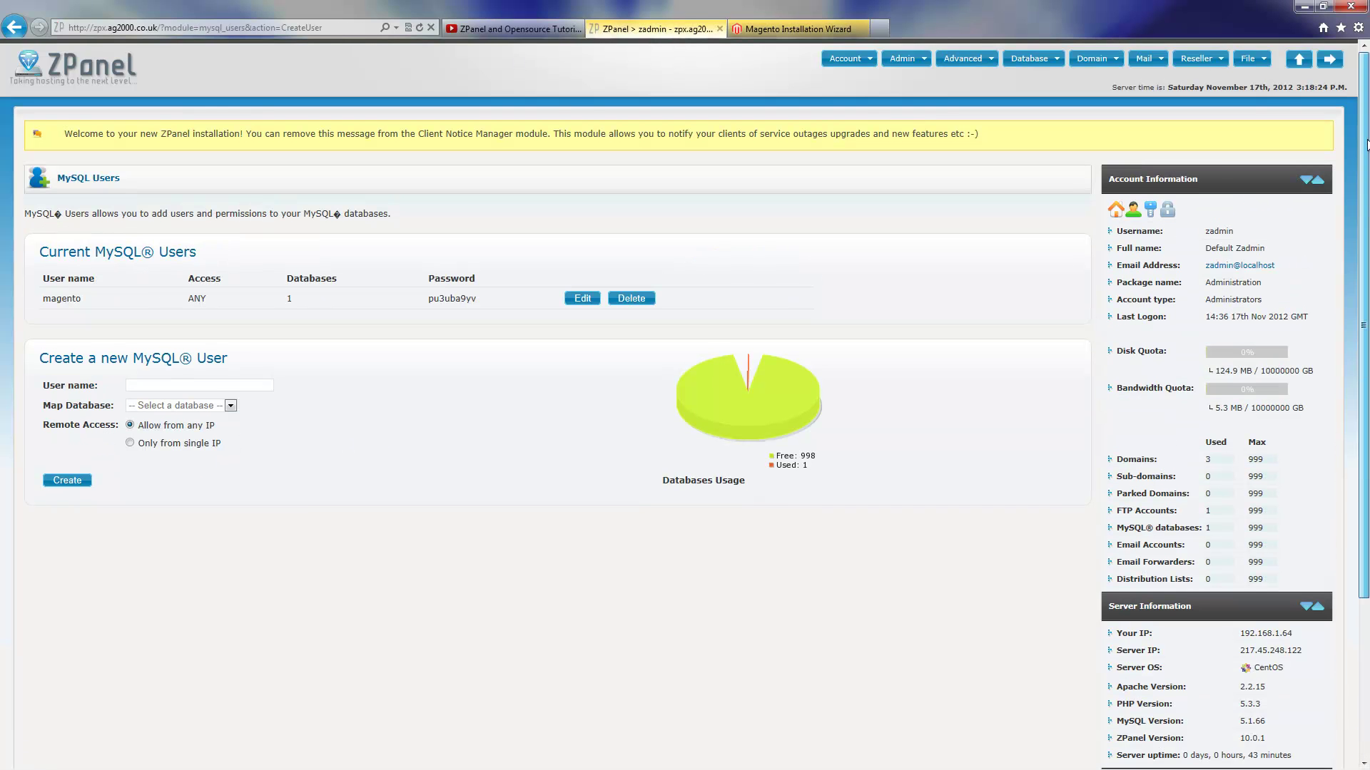
click(1036, 59)
click(1047, 88)
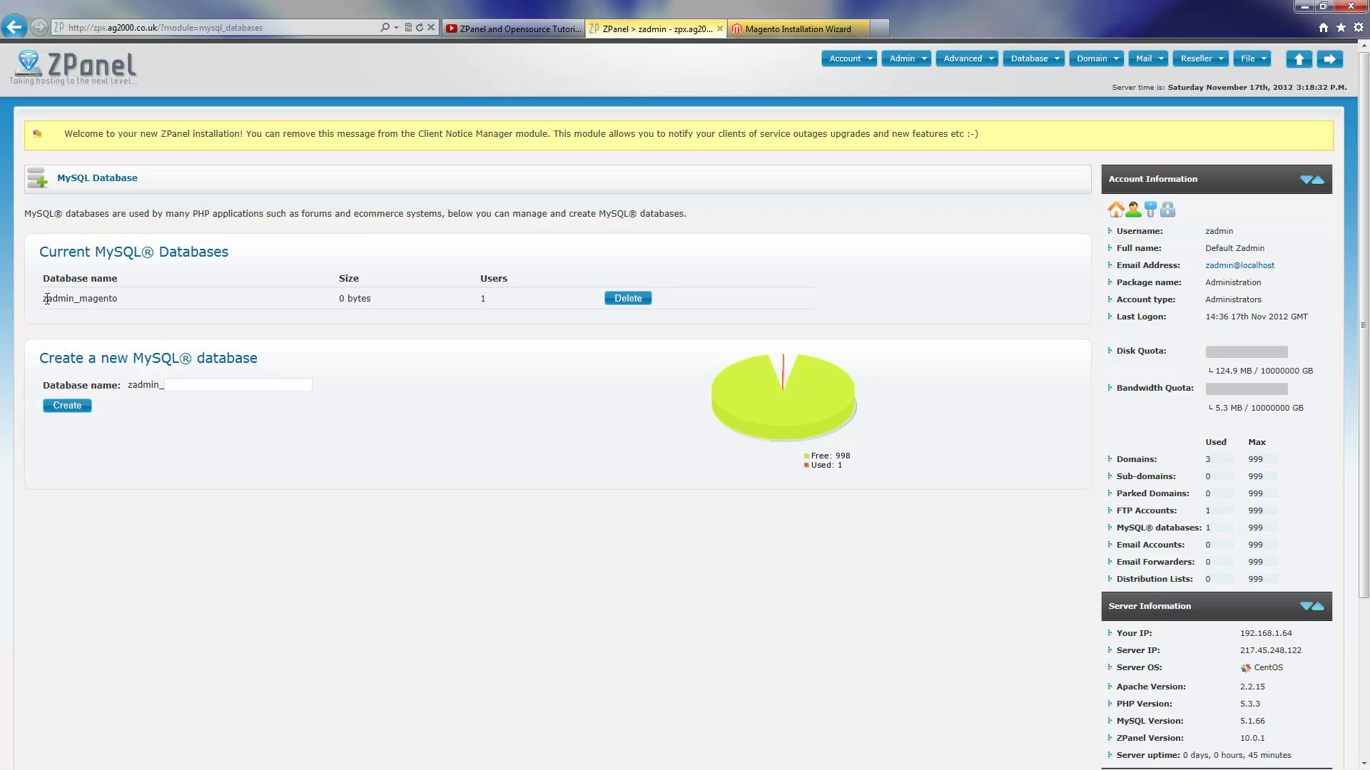
drag(46, 299, 118, 299)
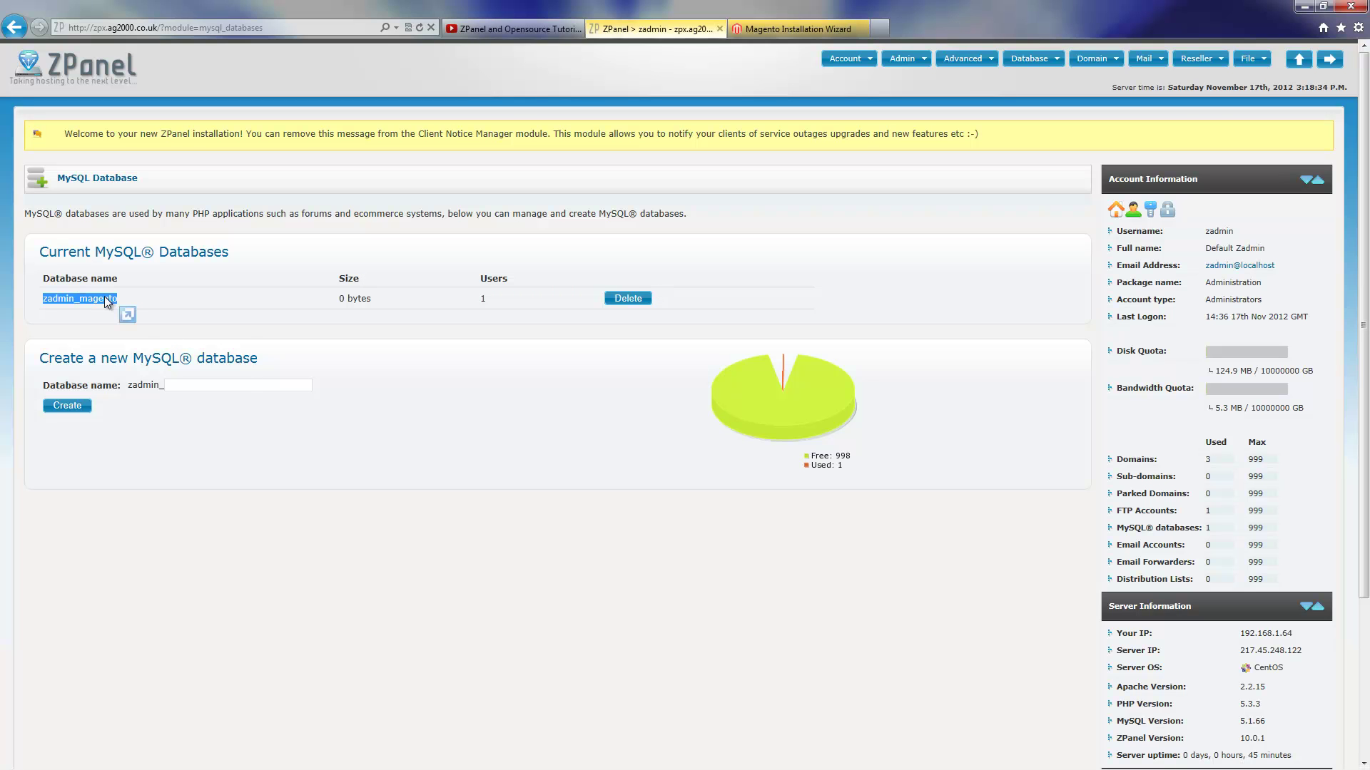
right_click(107, 301)
click(159, 323)
Go back to ZPanel's MySQL Users page, then return to the Magento installer
mouse_move(1030, 64)
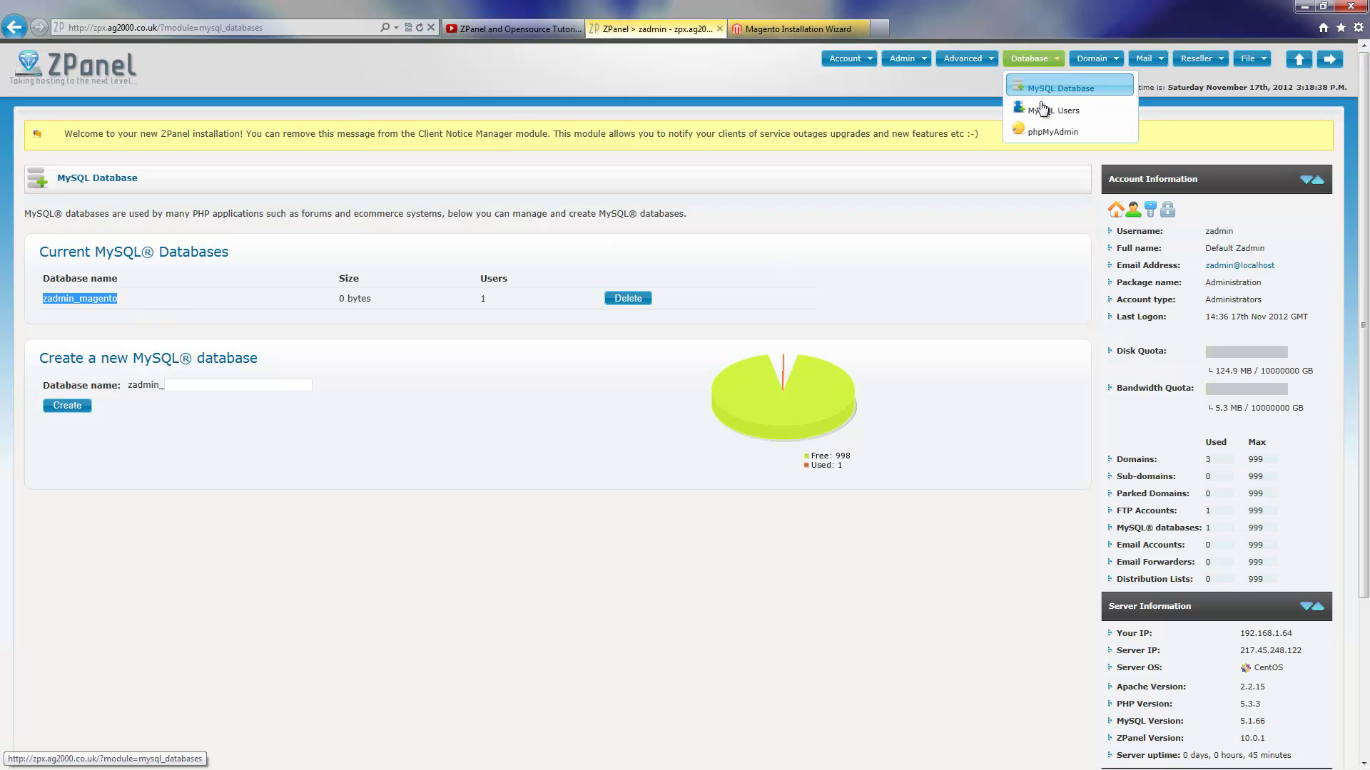
click(1075, 116)
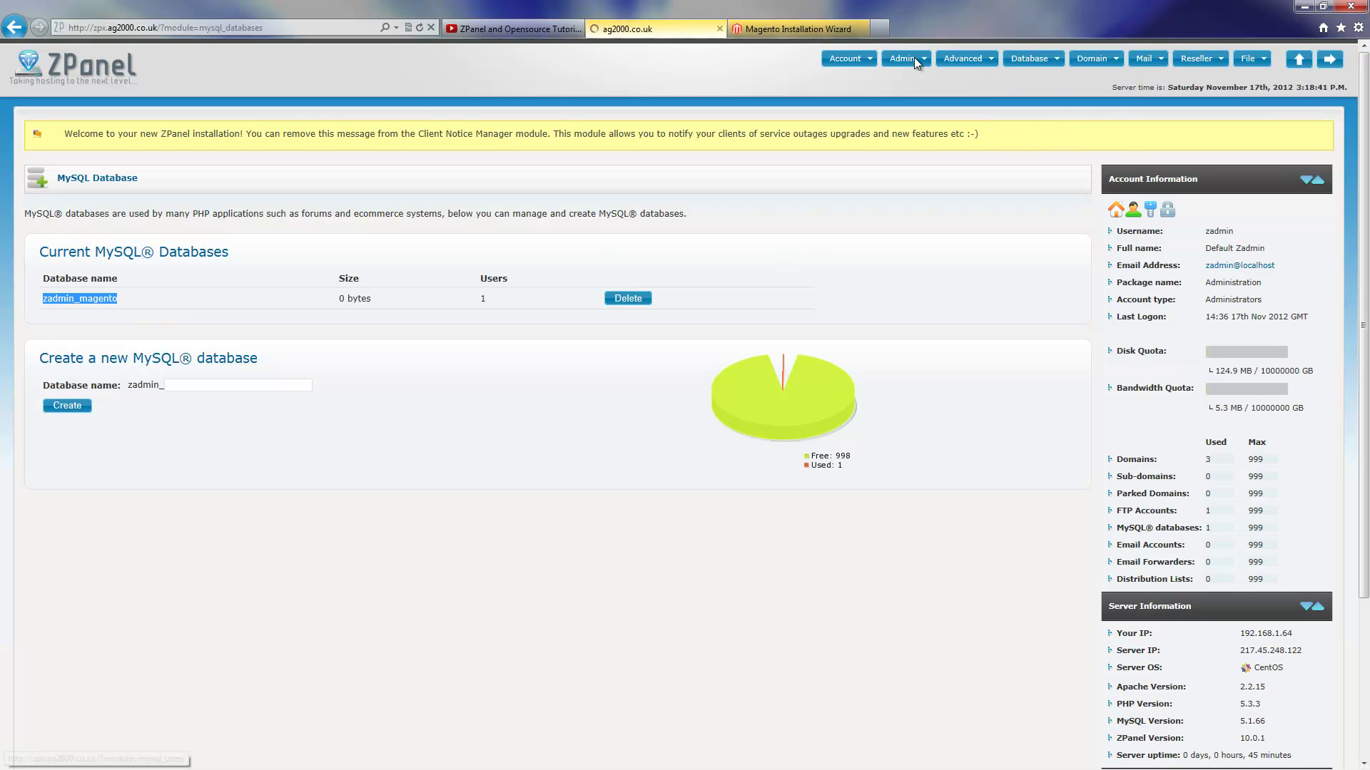
click(797, 25)
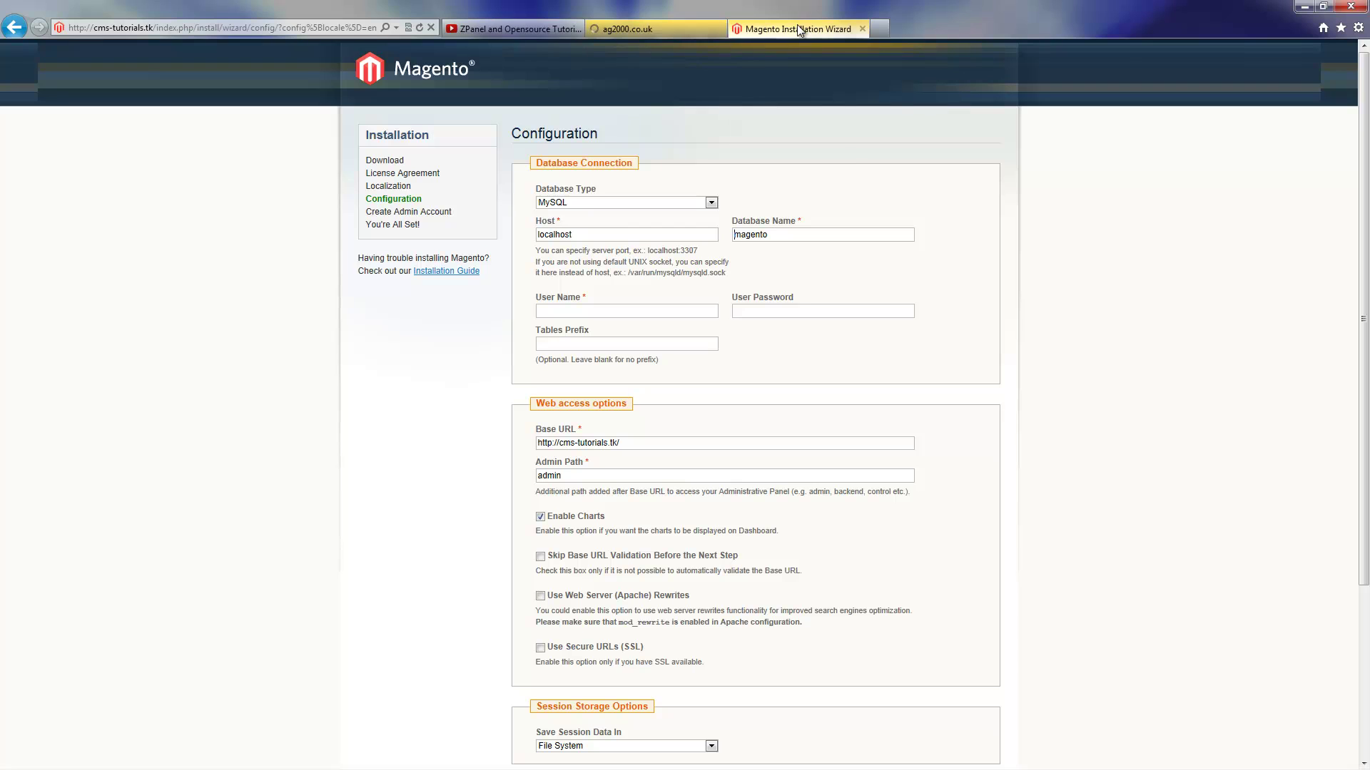
Replace the database name magento with zadmin_magento in the installer
double_click(774, 235)
key(ctrl+v)
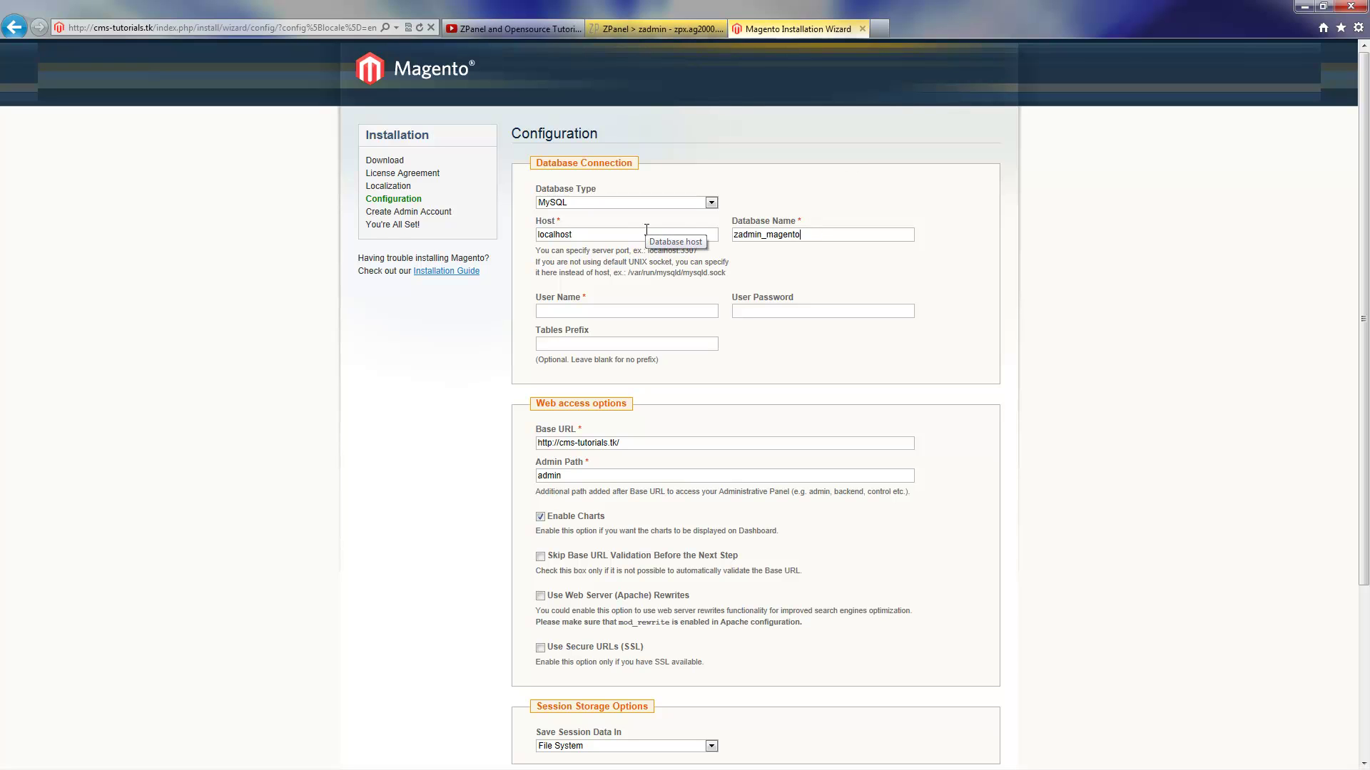
click(571, 309)
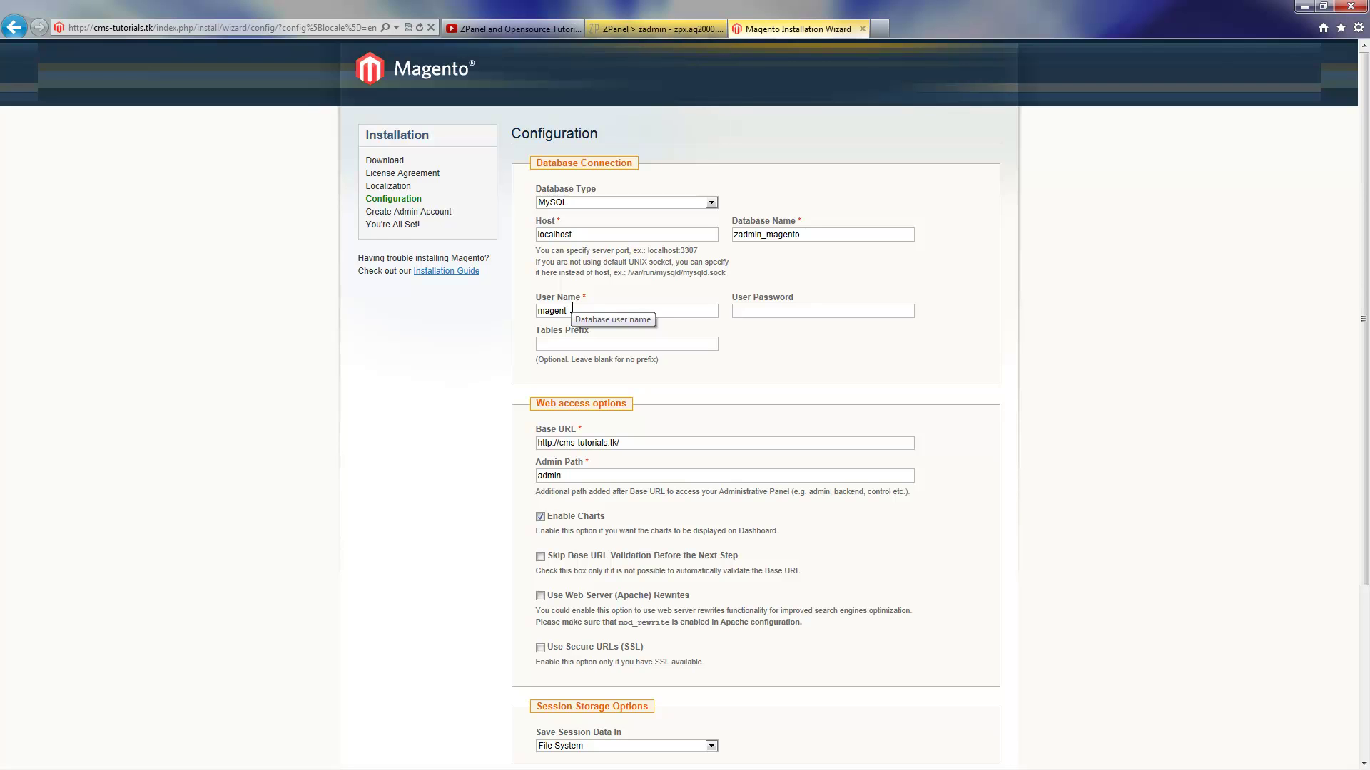
Copy the magento user's password from ZPanel and return to the installer
click(636, 29)
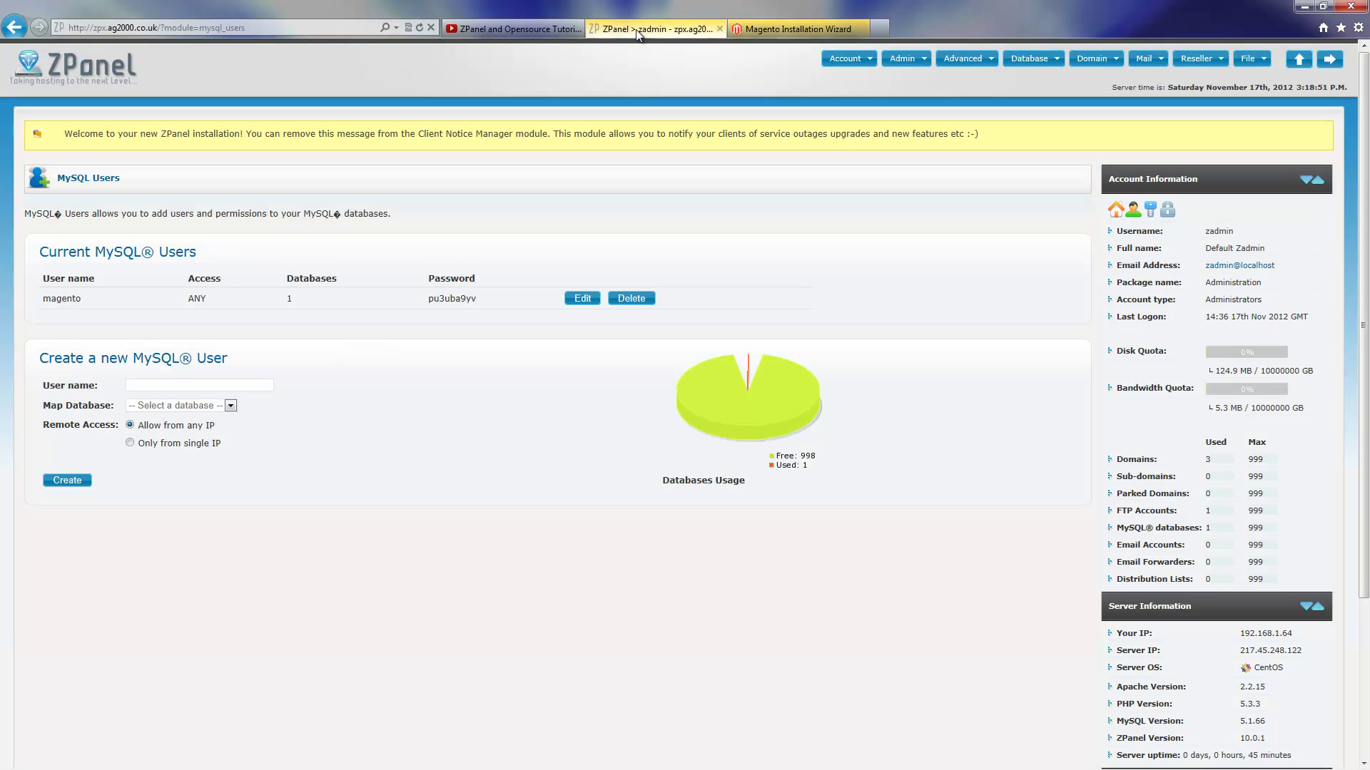
drag(429, 299, 455, 306)
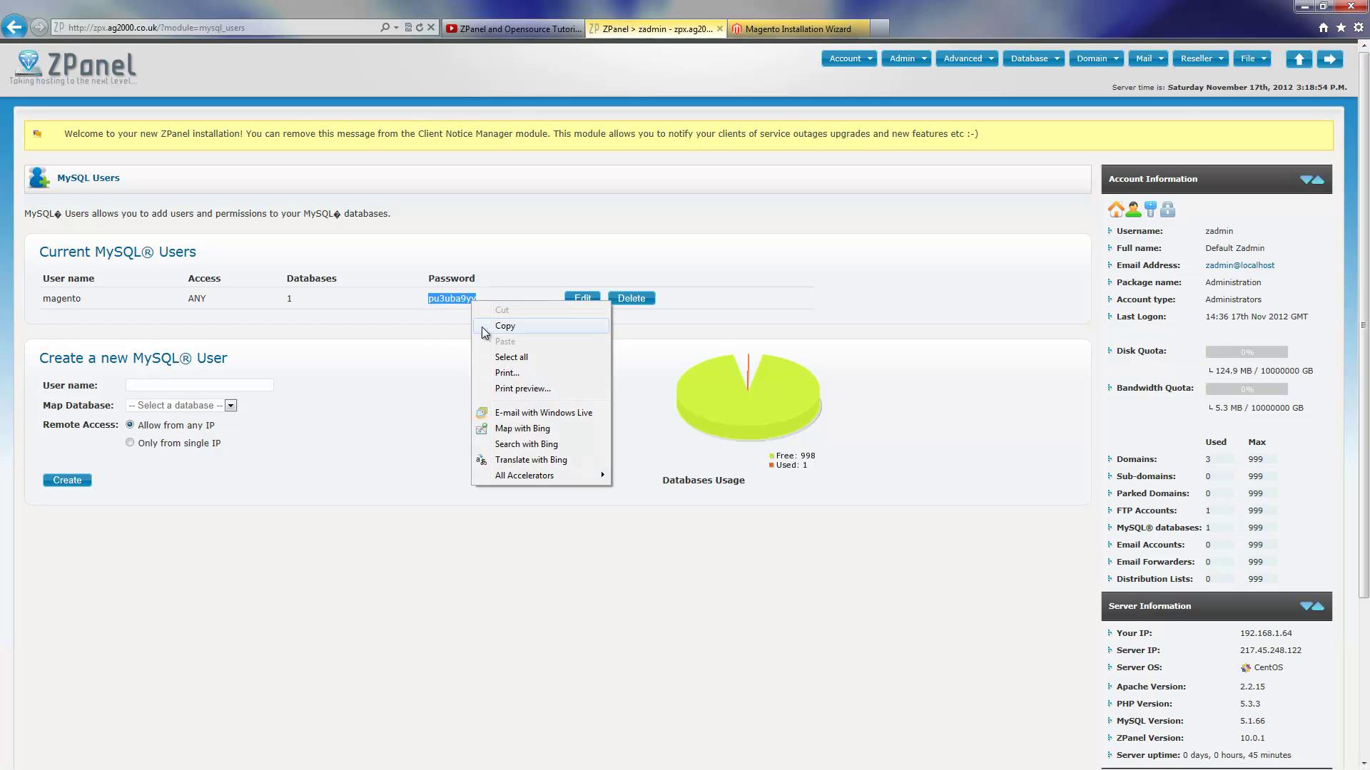
click(499, 326)
click(799, 28)
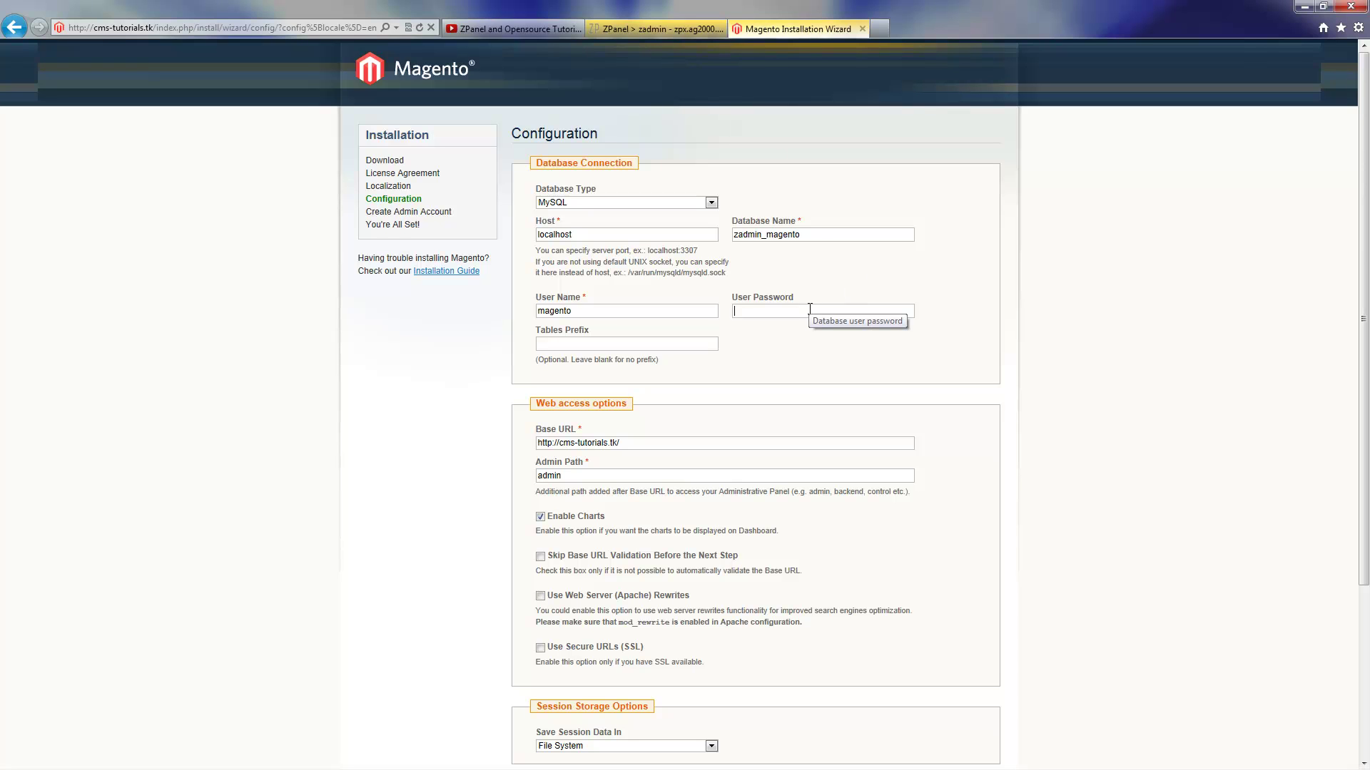
Paste the database user password and set Save Session Data In to Database
key(ctrl+v)
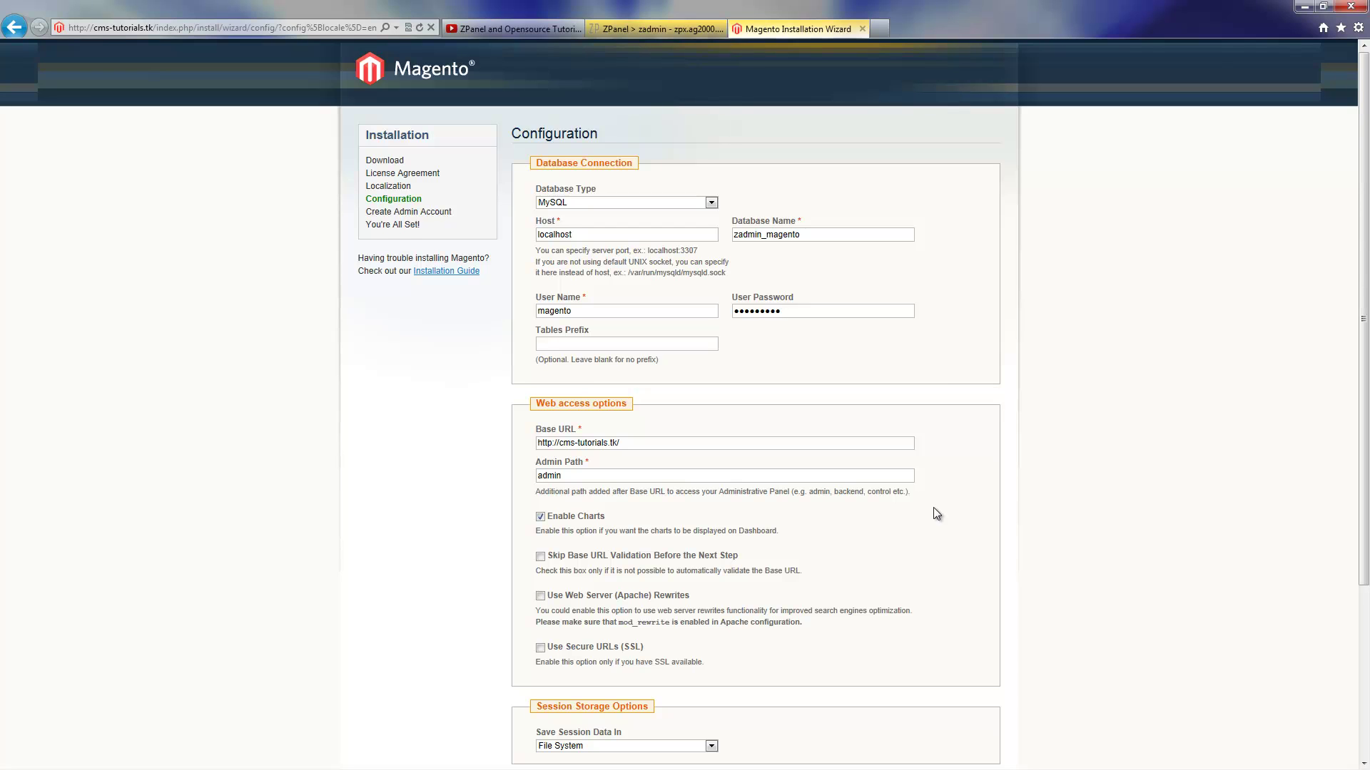
scroll(1242, 385, down, 2)
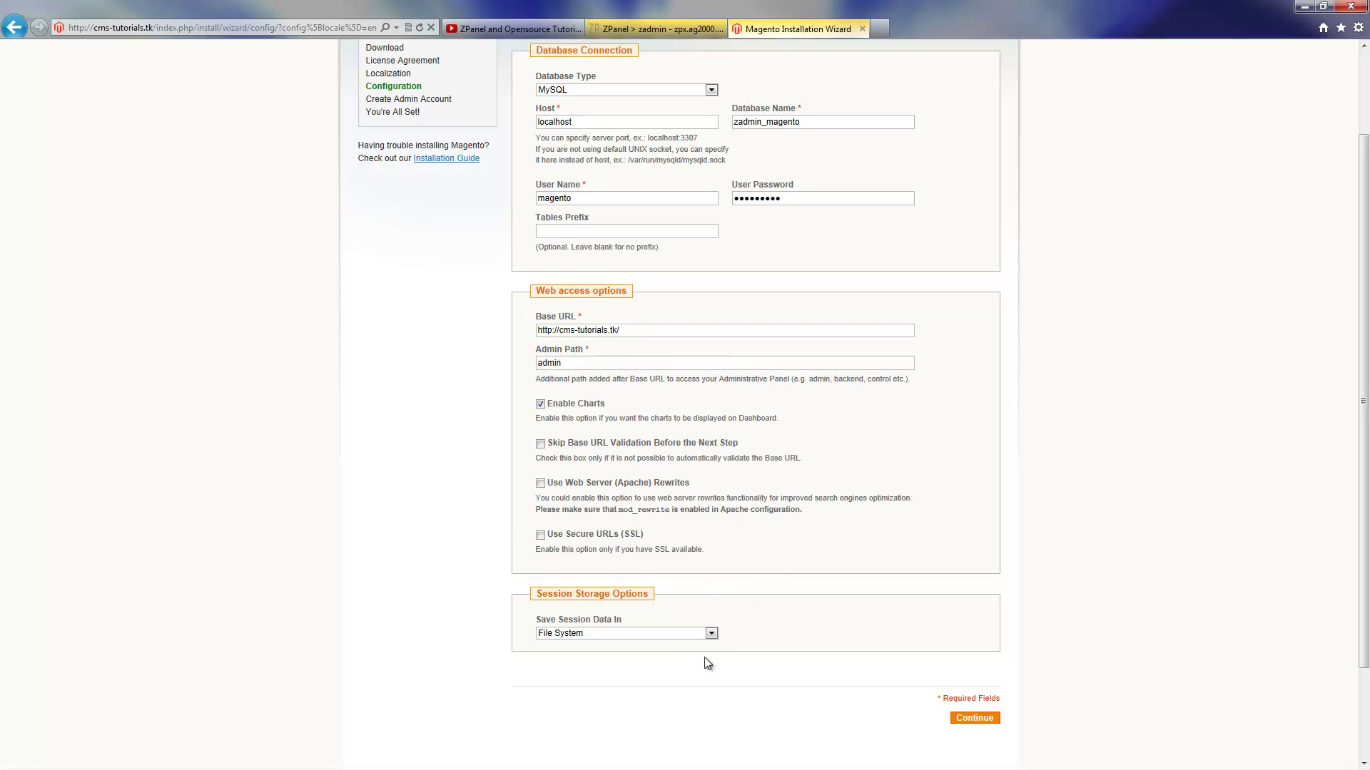
click(711, 633)
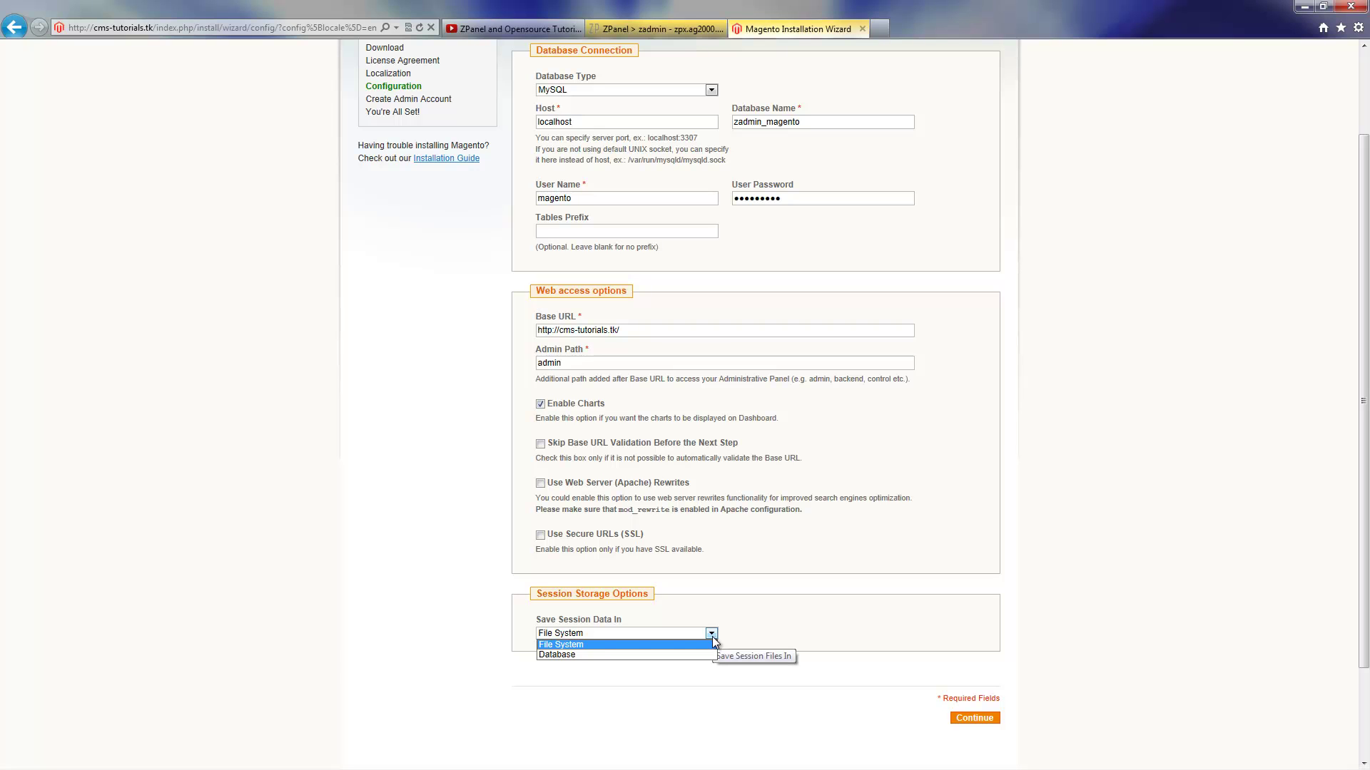
click(649, 654)
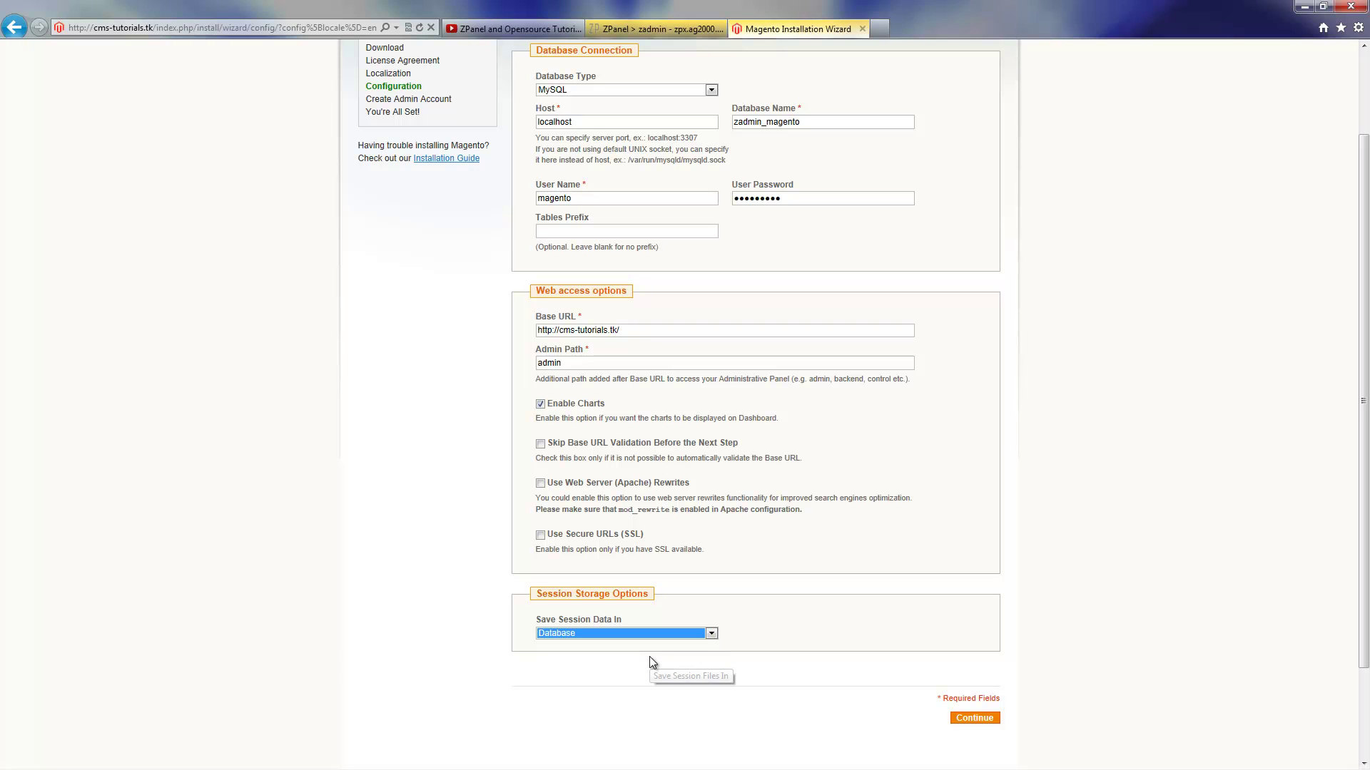
Submit the database settings and enter the admin's first name, last name, e-mail and username admin
click(975, 718)
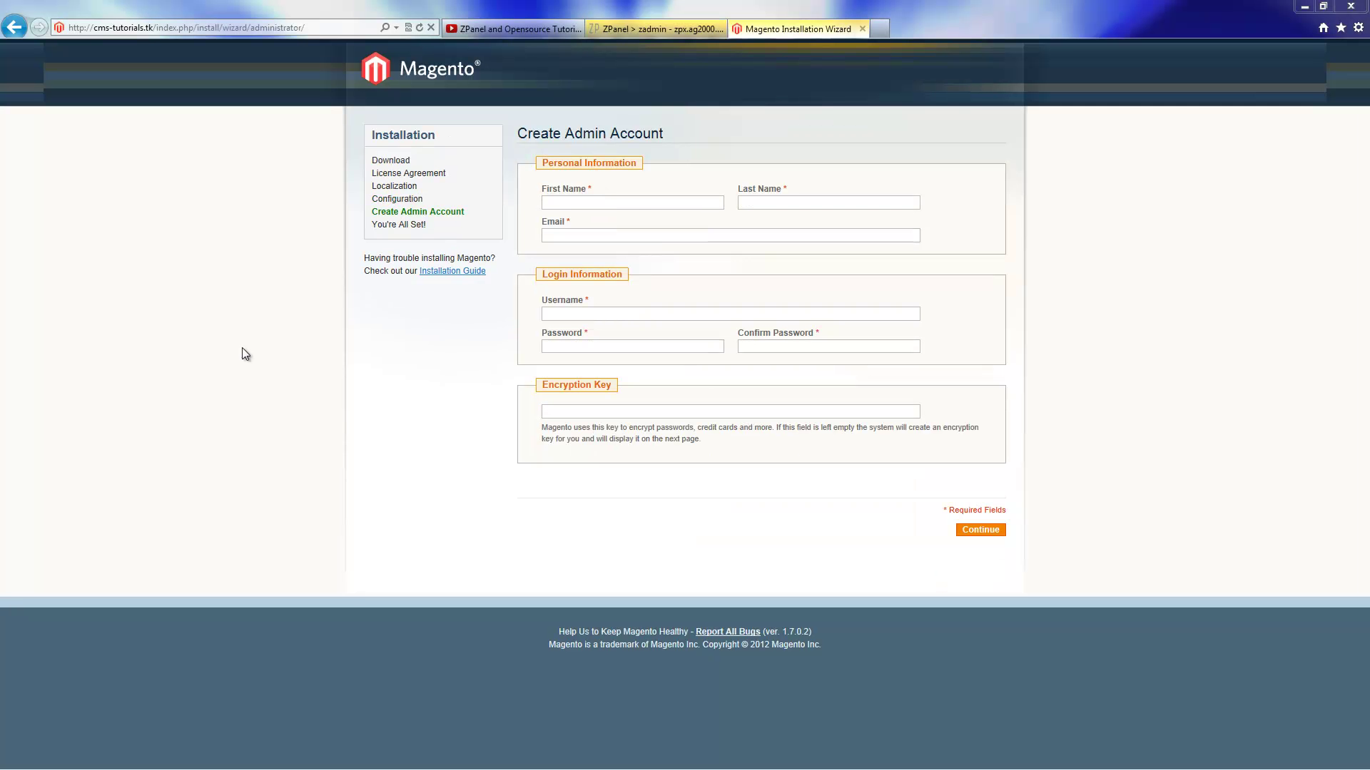
click(636, 204)
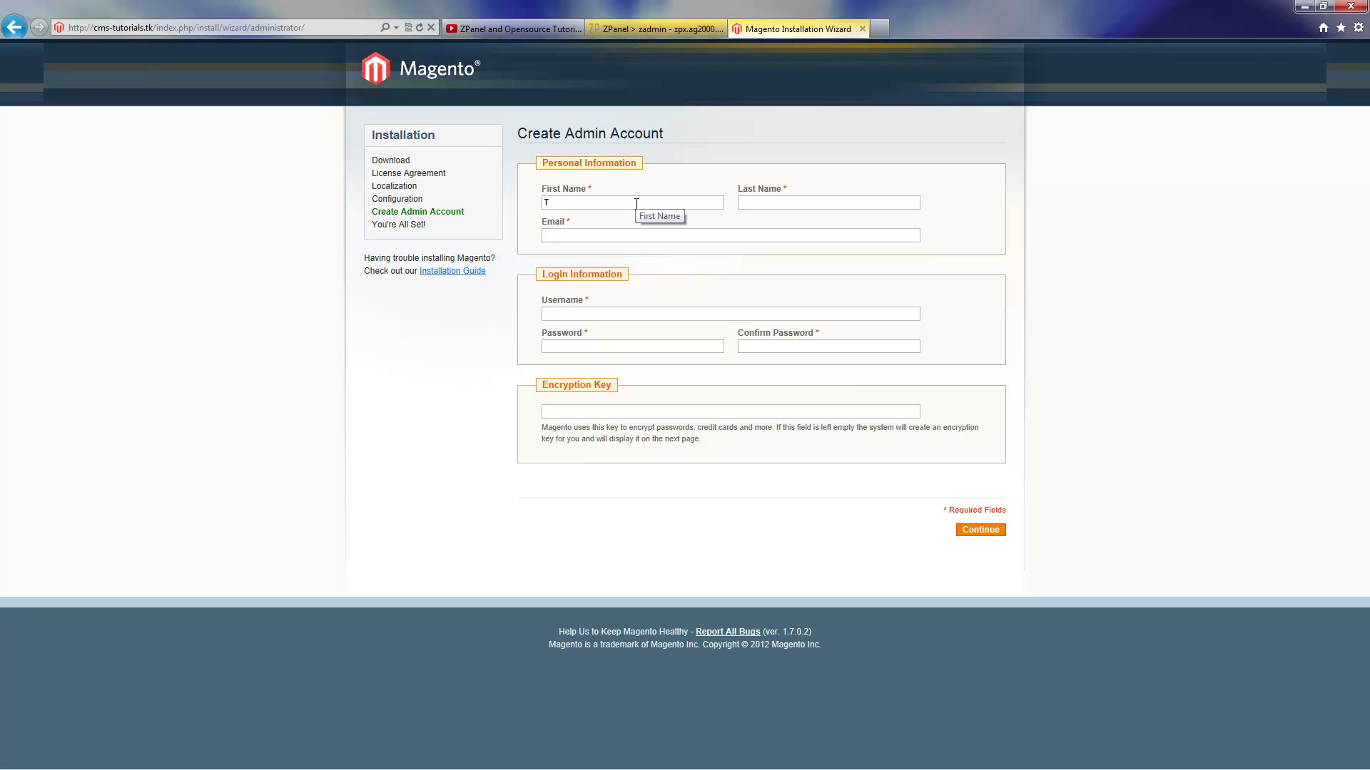
key(Tab)
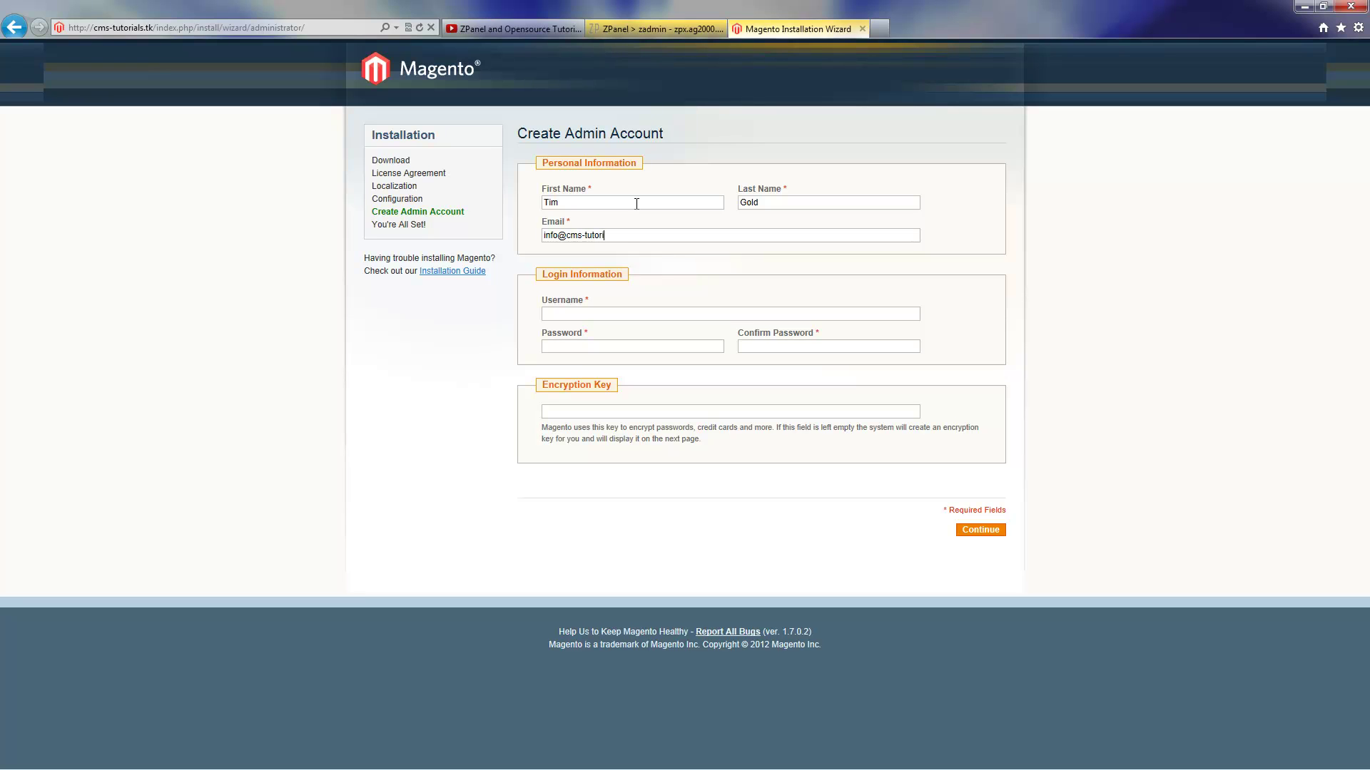
text(admin)
Enter and confirm the admin password, then submit the account details
key(Tab)
text(********)
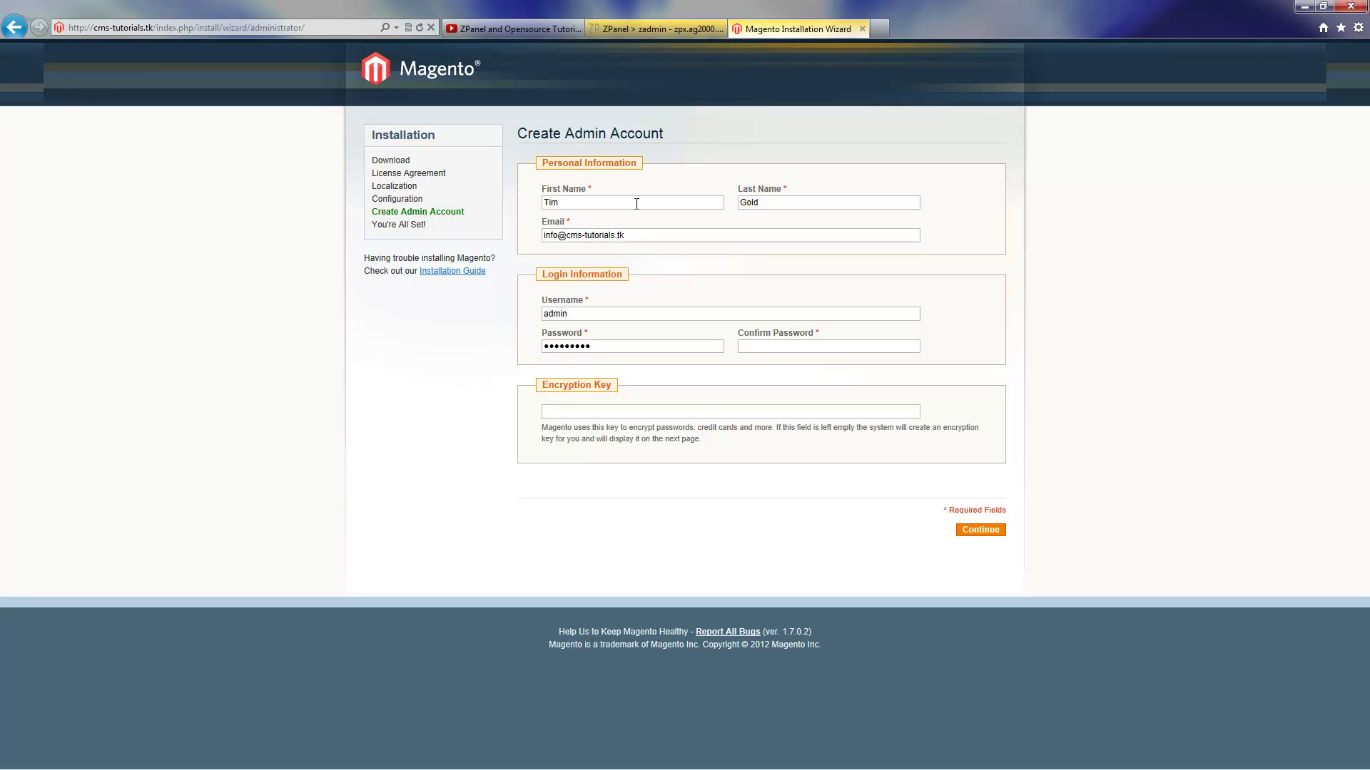
text(*****)
key(BackSpace)
key(BackSpace)
key(BackSpace)
key(BackSpace)
text(*******)
click(989, 533)
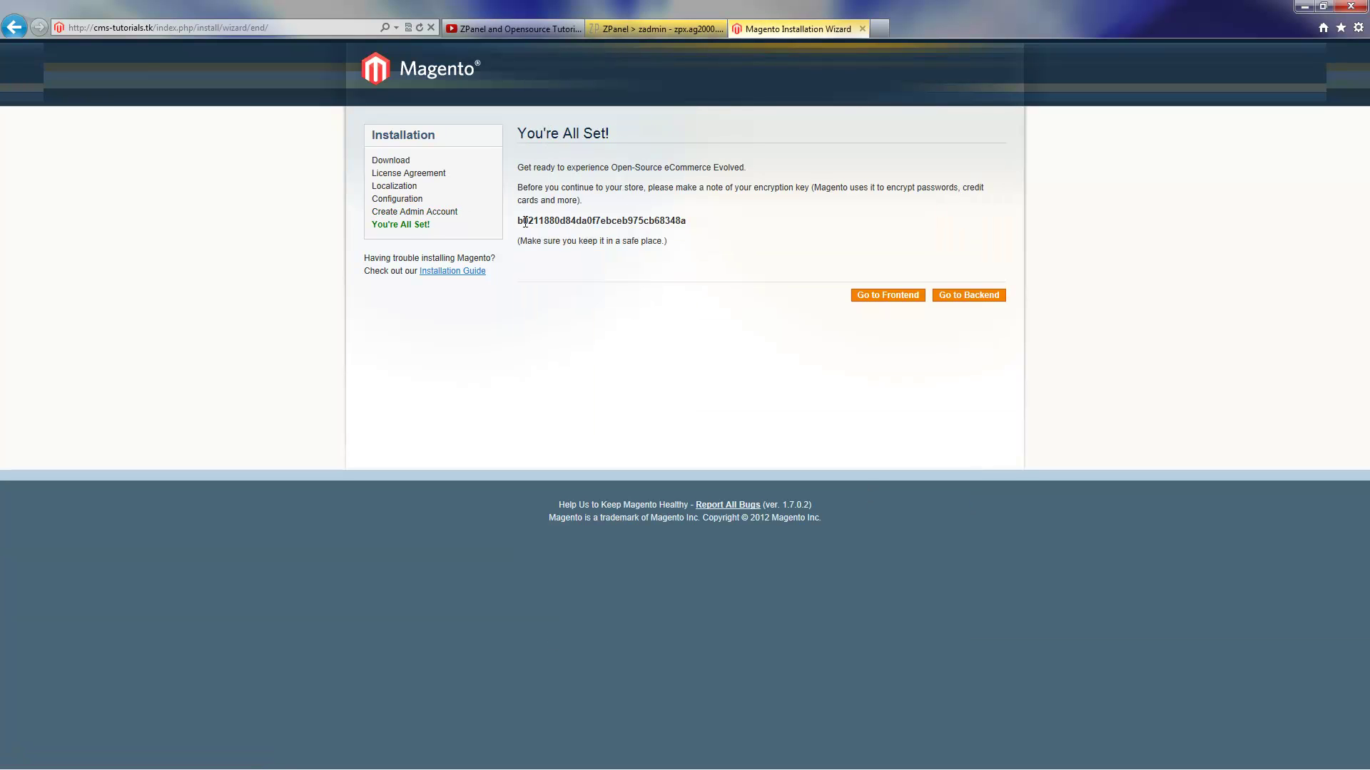
Note the encryption key, open the storefront in a new tab, and return to the completion page
drag(523, 221, 634, 224)
click(661, 254)
right_click(895, 295)
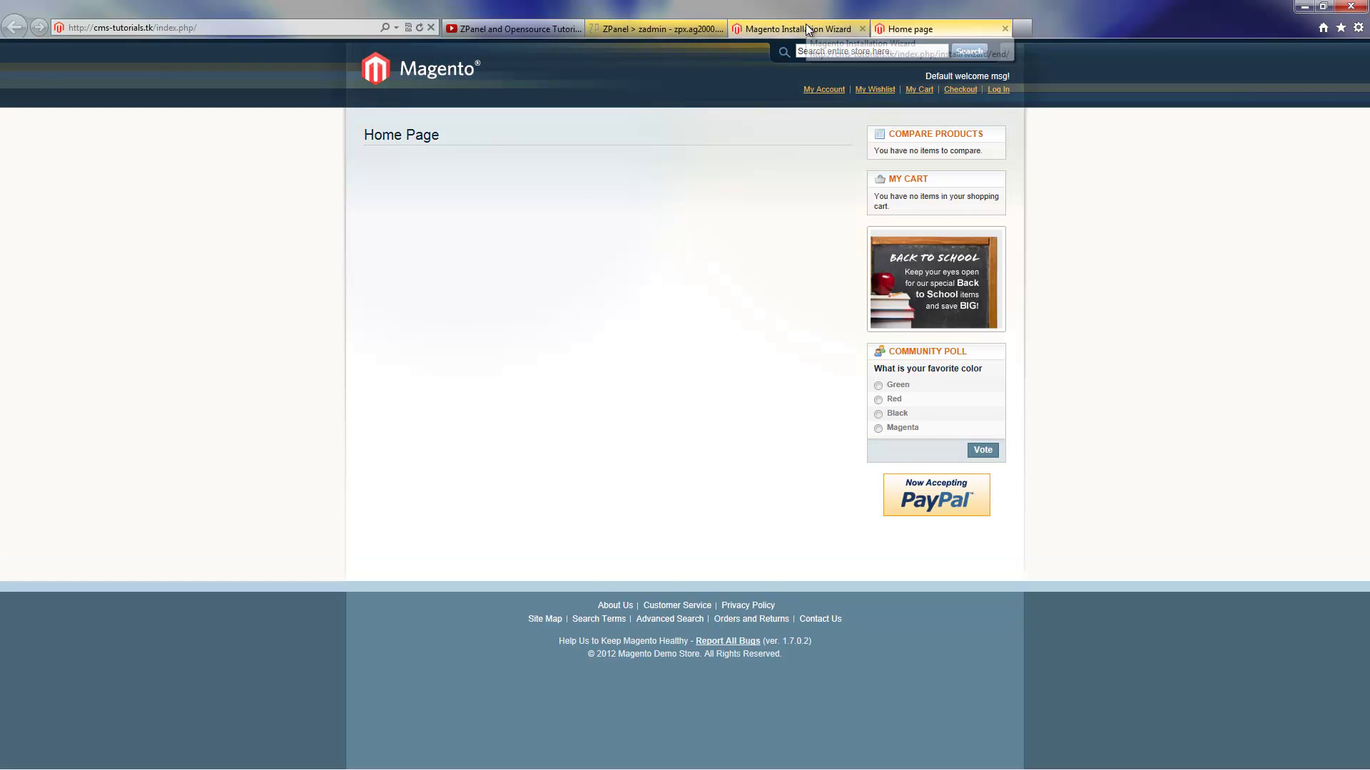
click(806, 26)
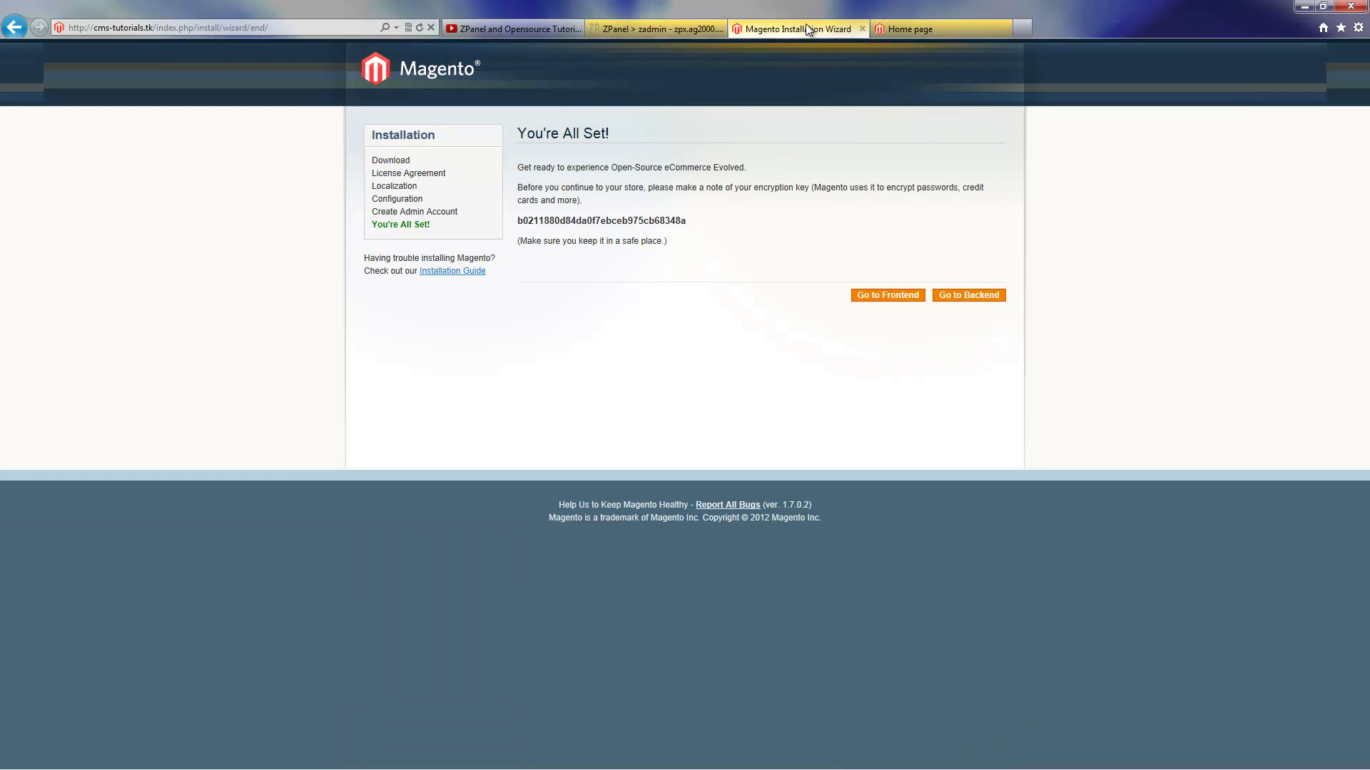
Log in to the admin panel with the new admin username and password, declining to save it
click(966, 295)
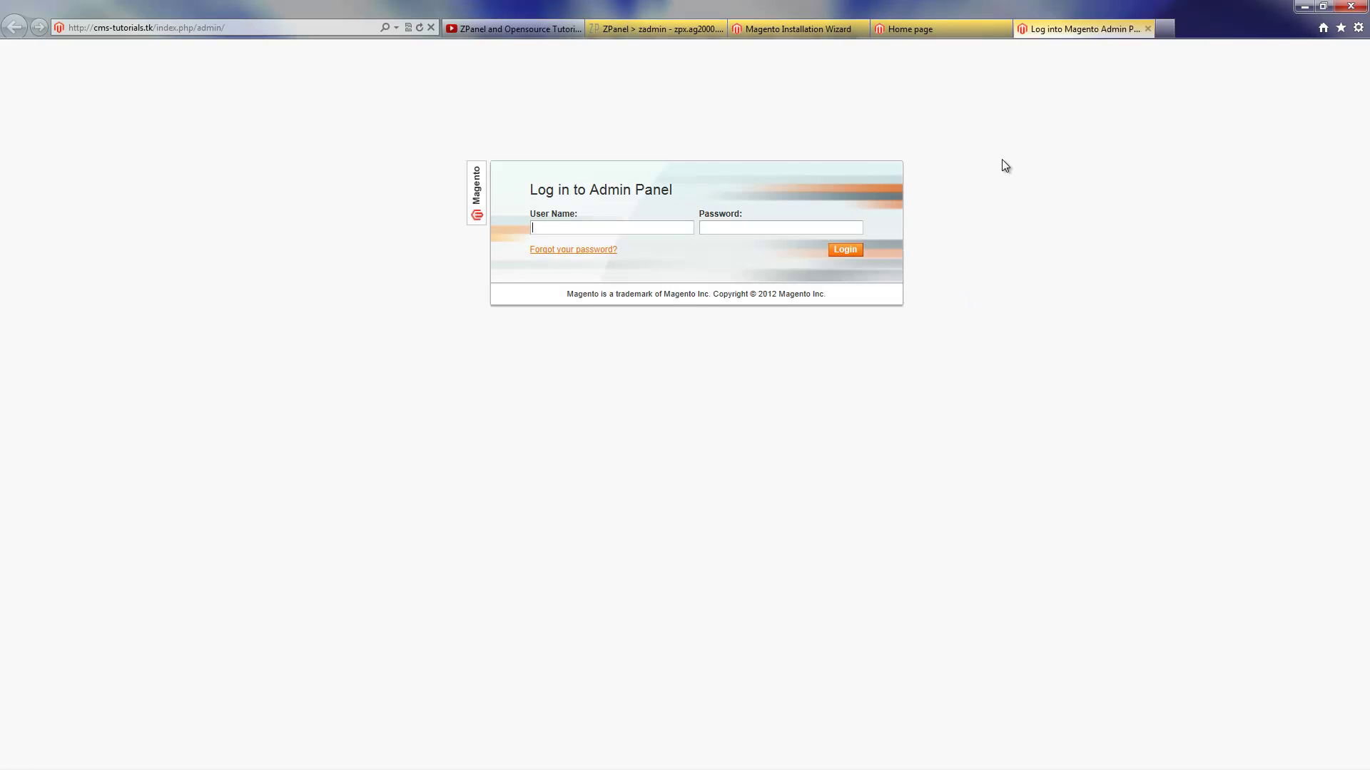
click(658, 228)
text(admin)
key(Tab)
text(*********)
key(Return)
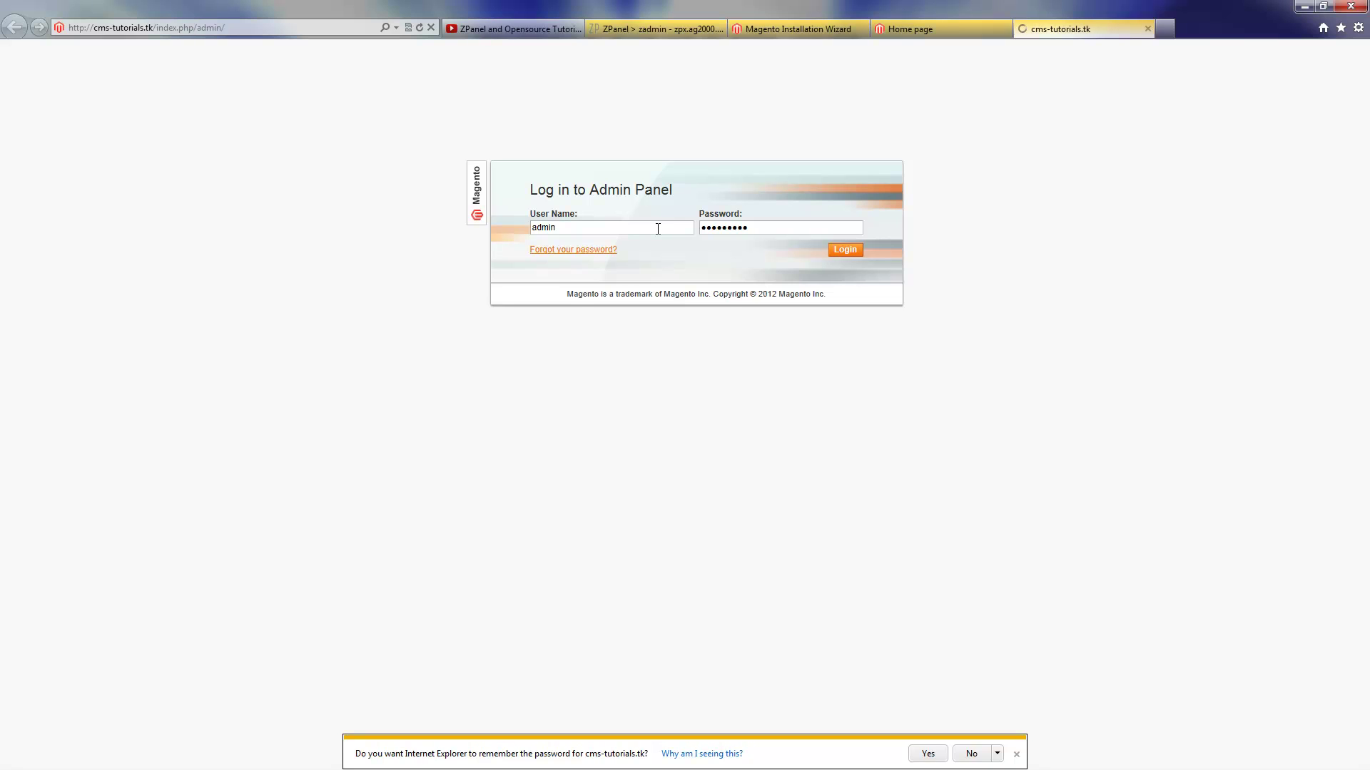
click(974, 754)
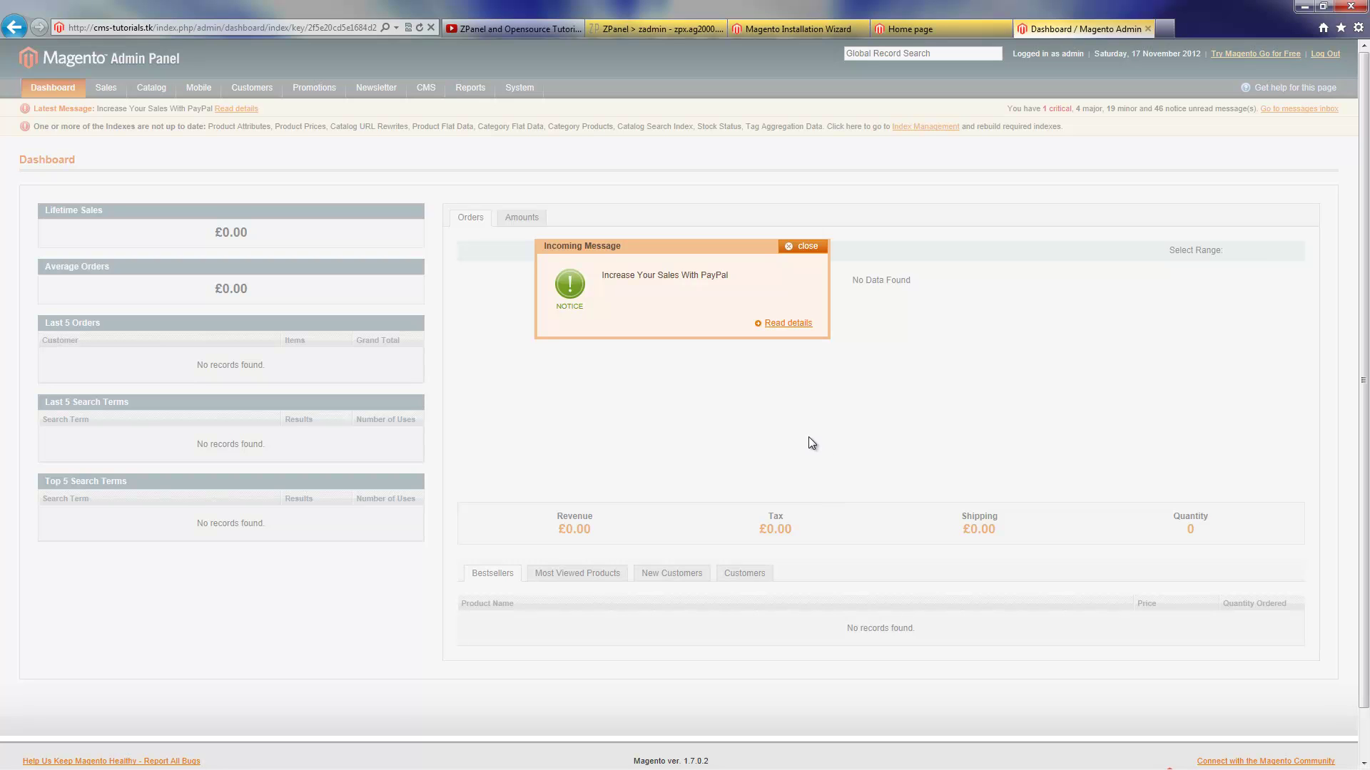
Close the incoming PayPal message and look over the Dashboard
click(804, 246)
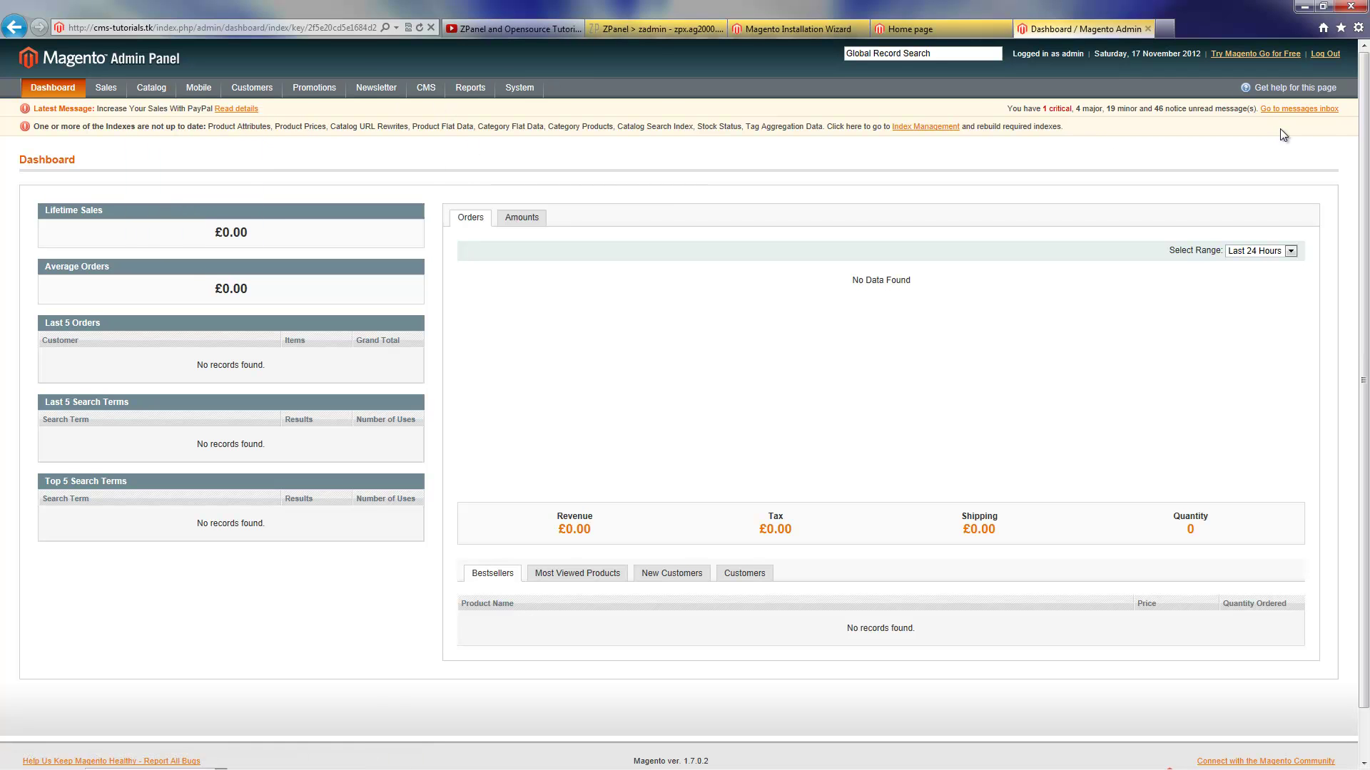
scroll(1342, 388, down, 1)
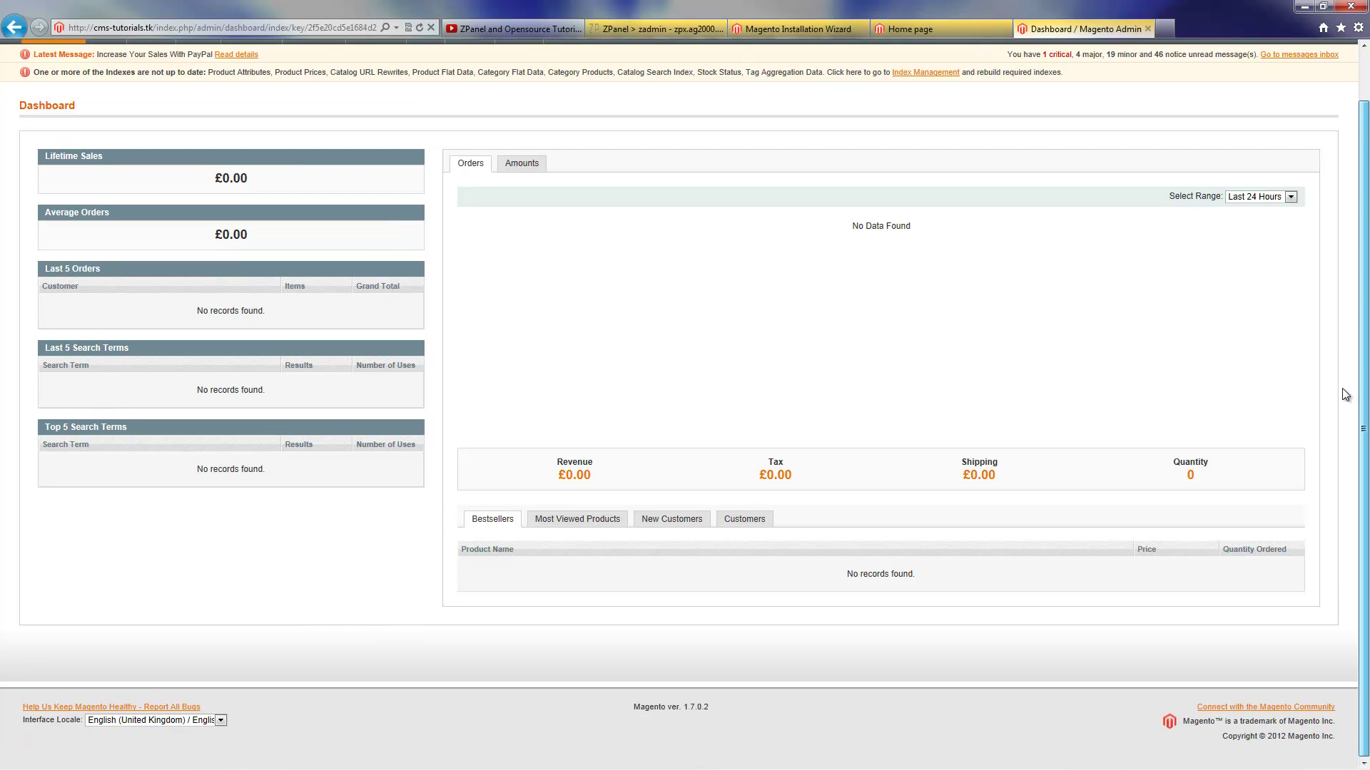
scroll(1342, 388, up, 1)
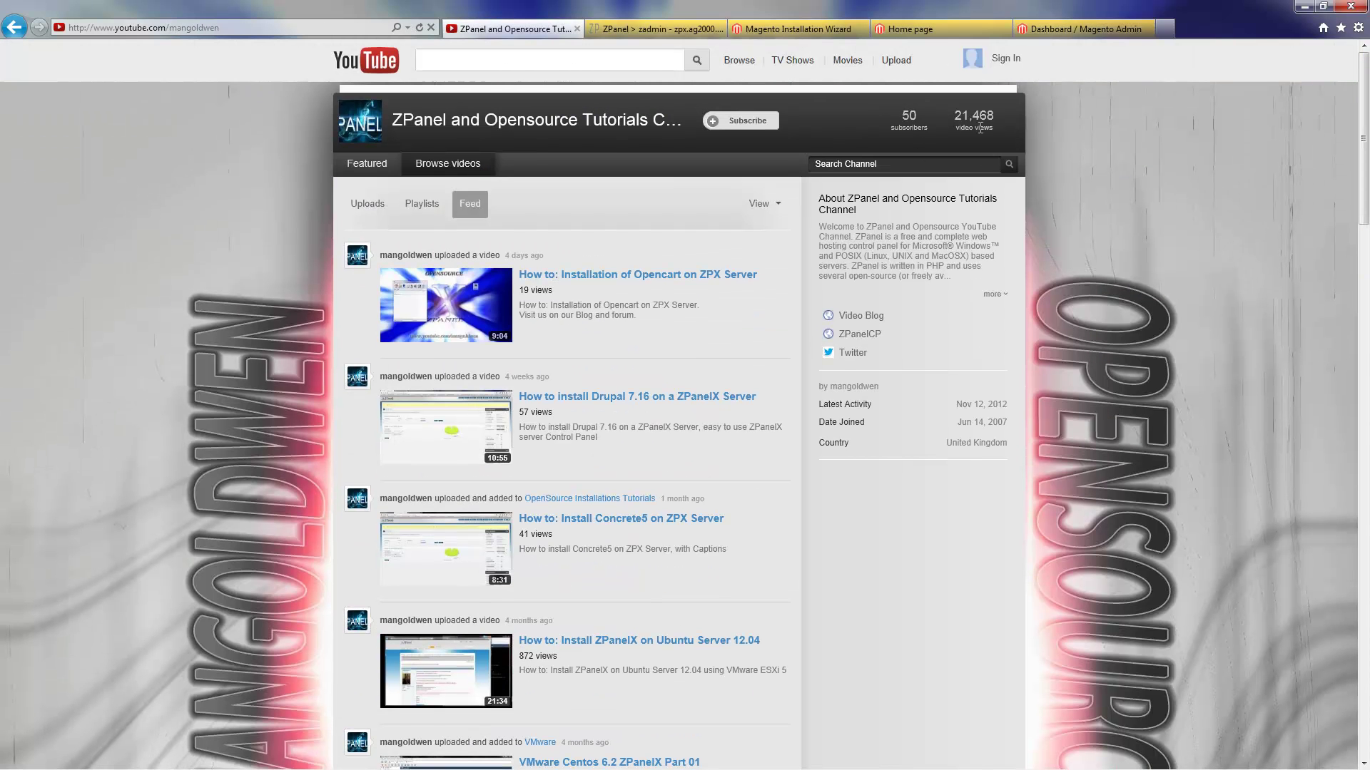
Look over the YouTube channel, return to ZPanel's MySQL Users page, and select its address
drag(1092, 137, 686, 28)
click(686, 29)
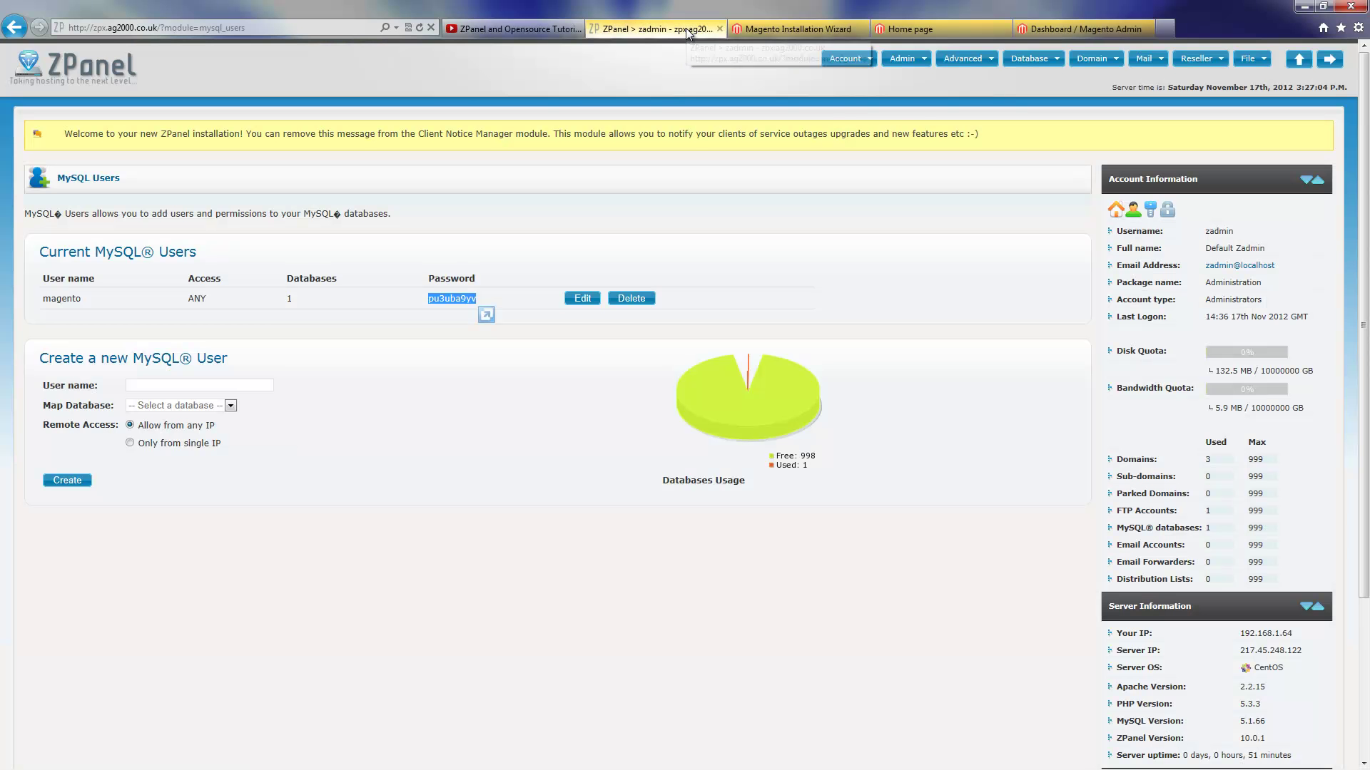
click(510, 29)
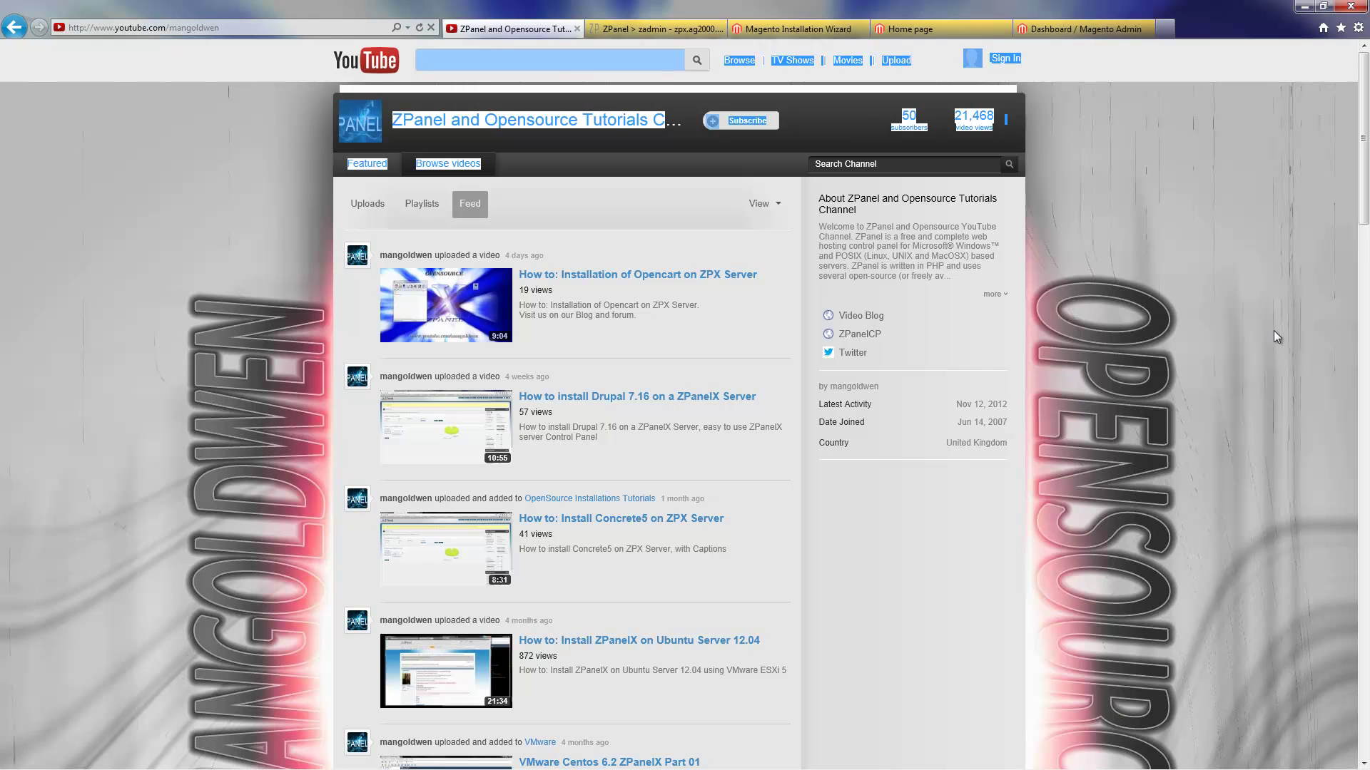
drag(1364, 211, 1359, 204)
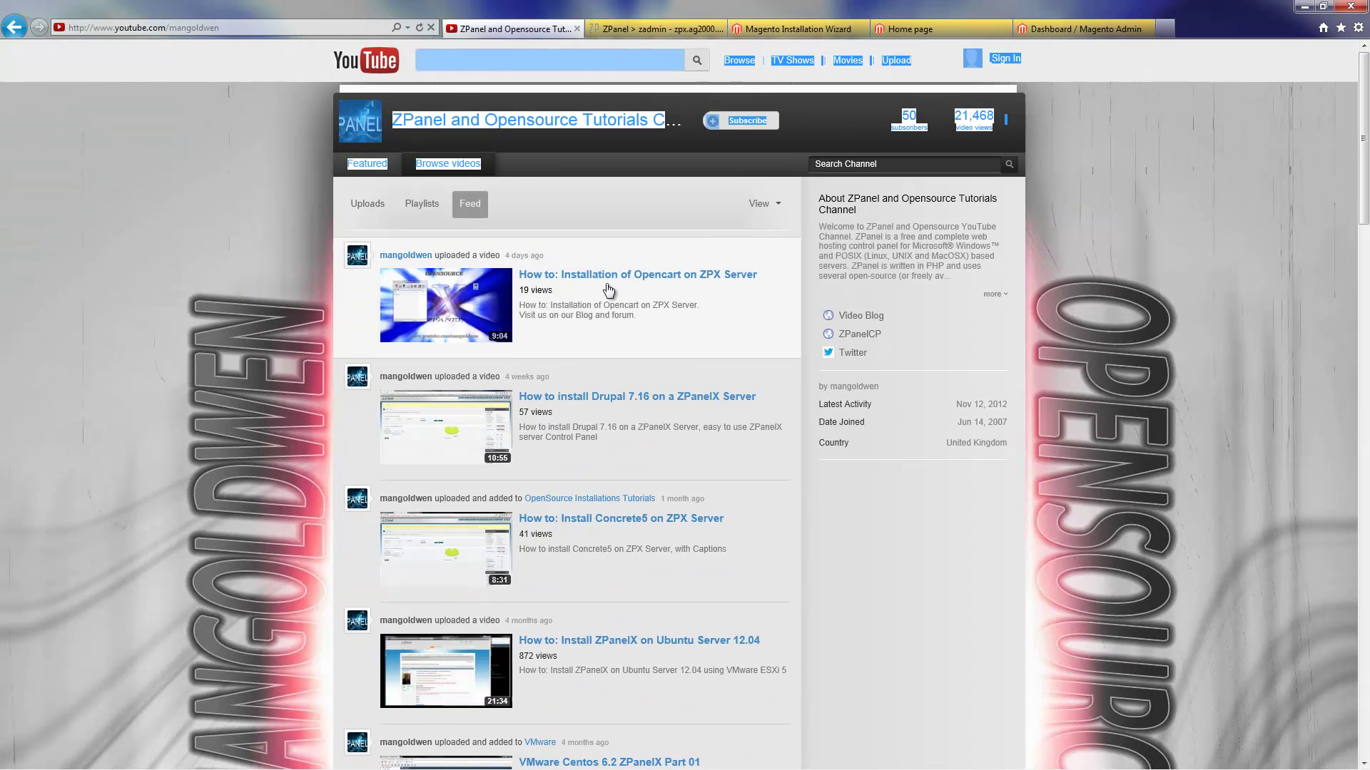
click(673, 29)
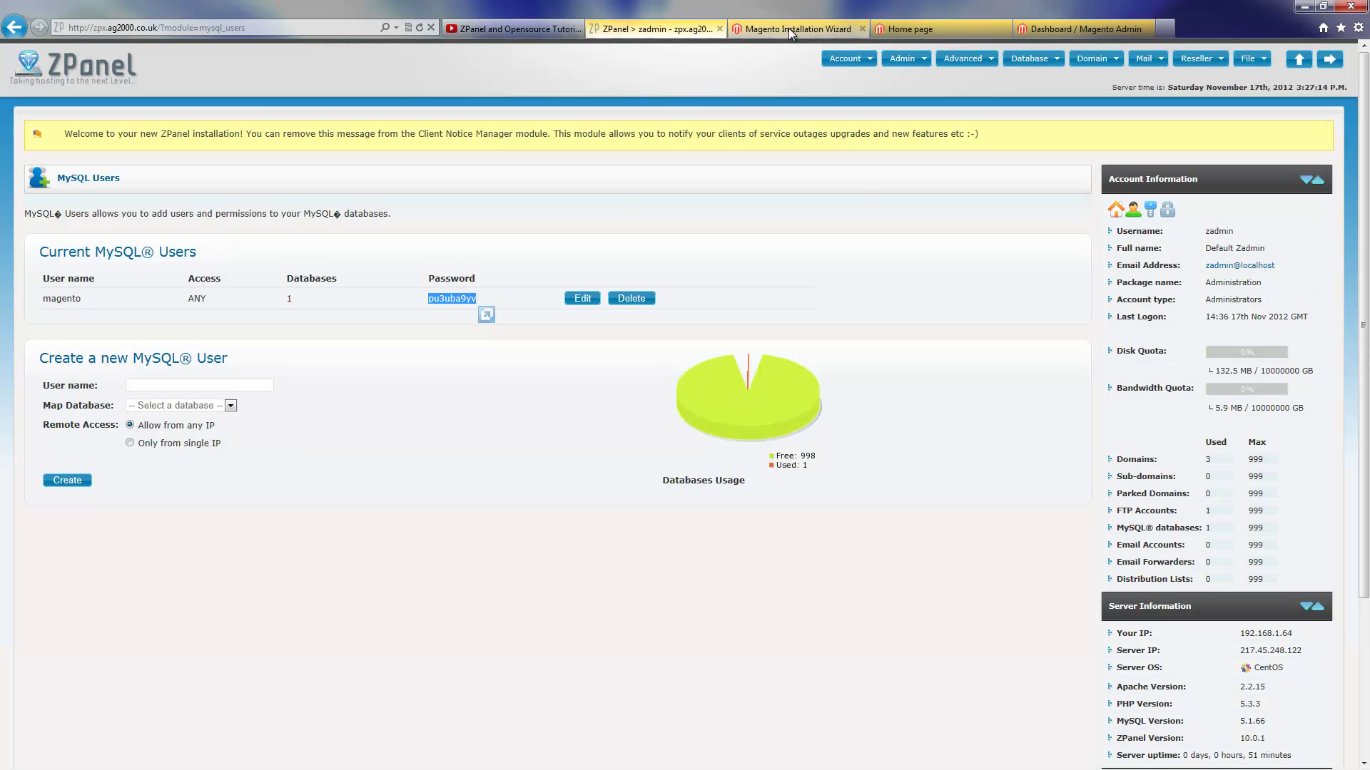
click(313, 26)
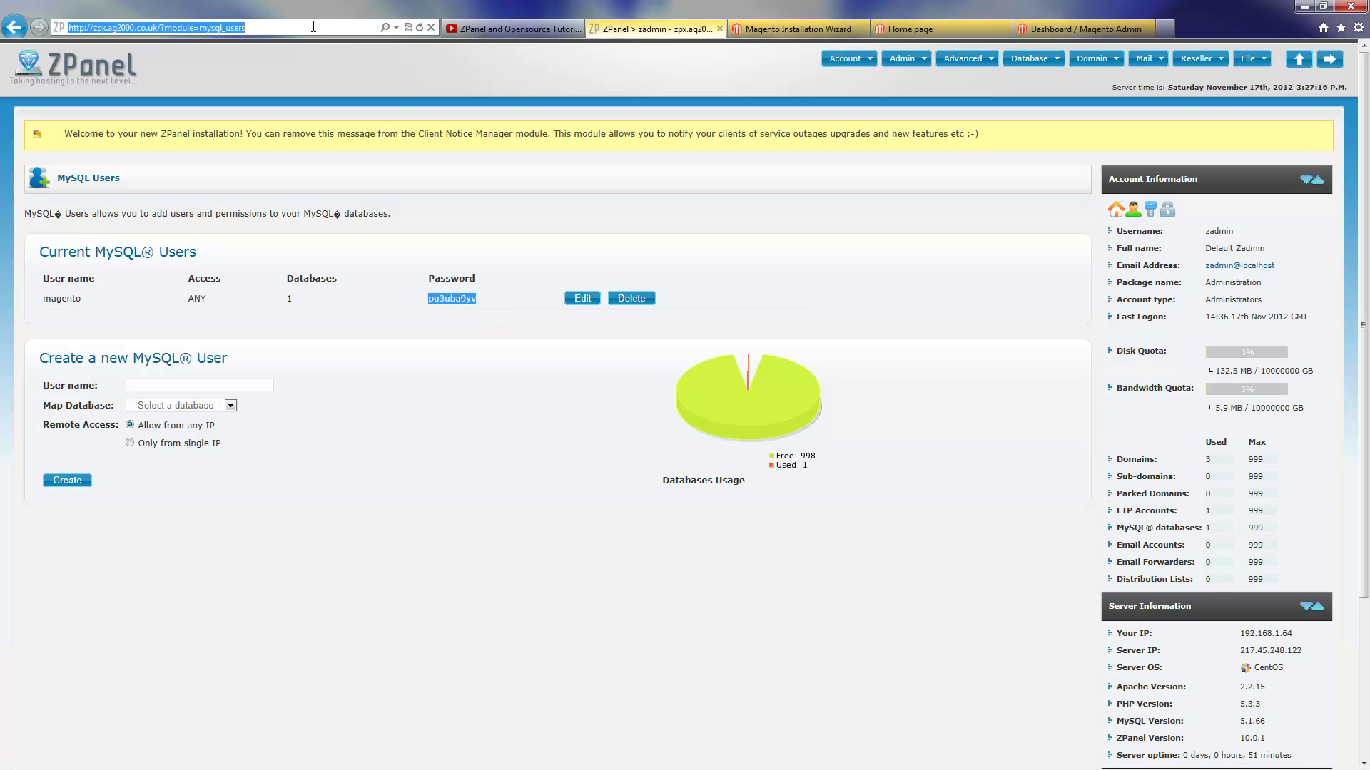
text(zpx.ag2000.co.uk/)
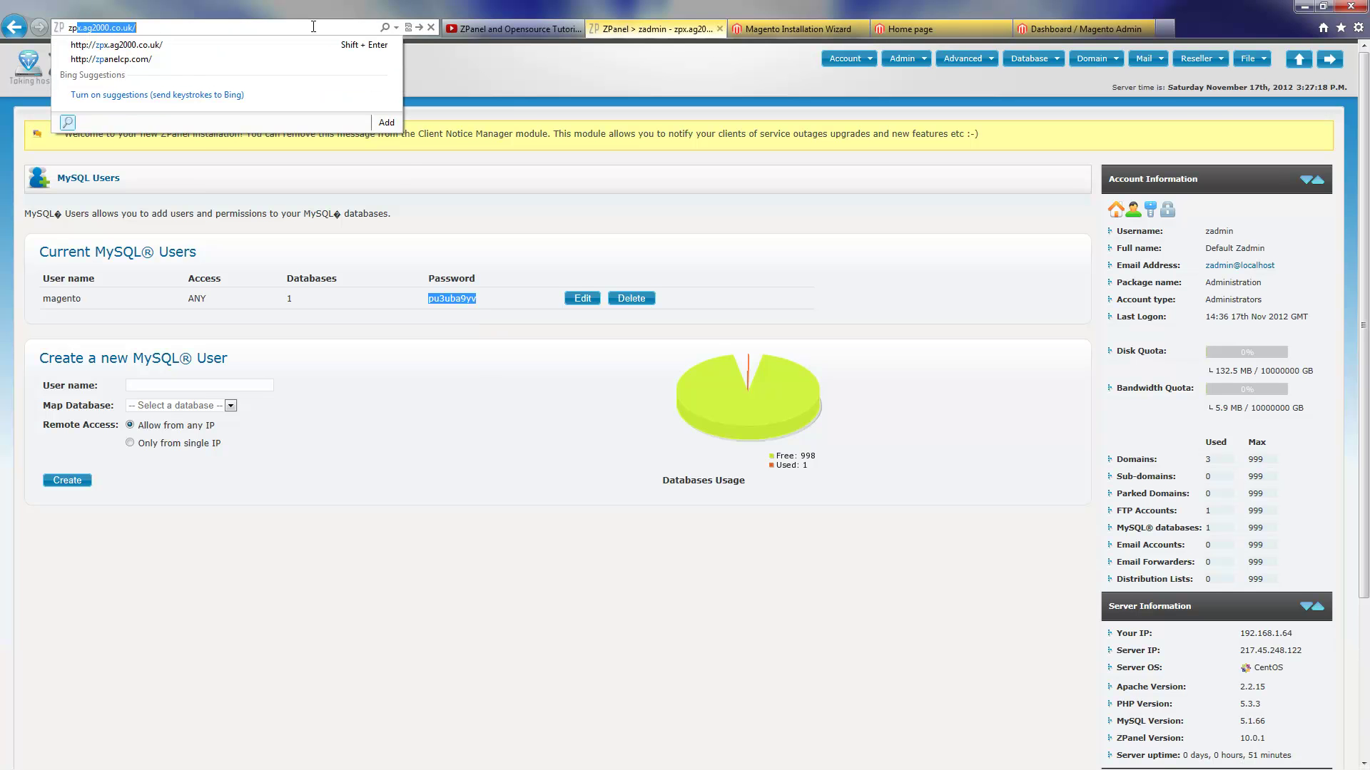
click(160, 57)
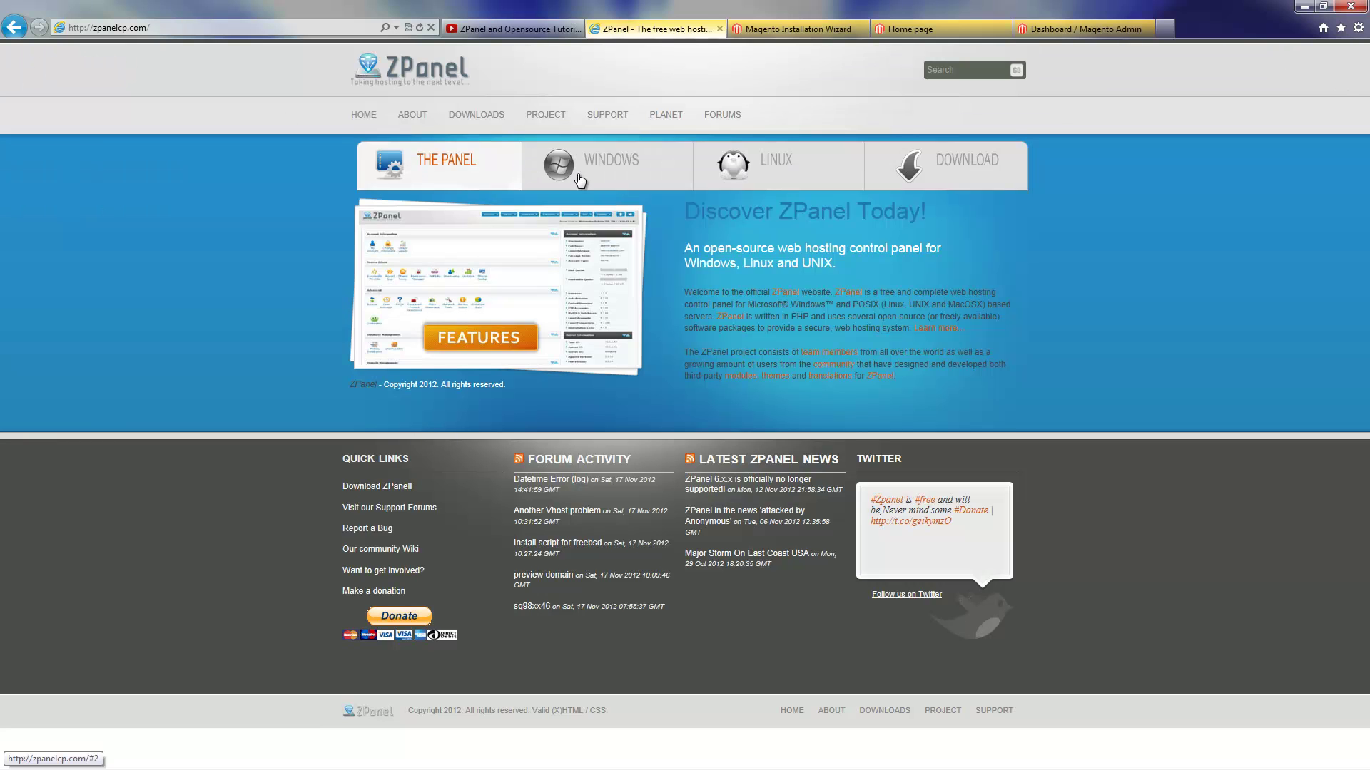
click(727, 120)
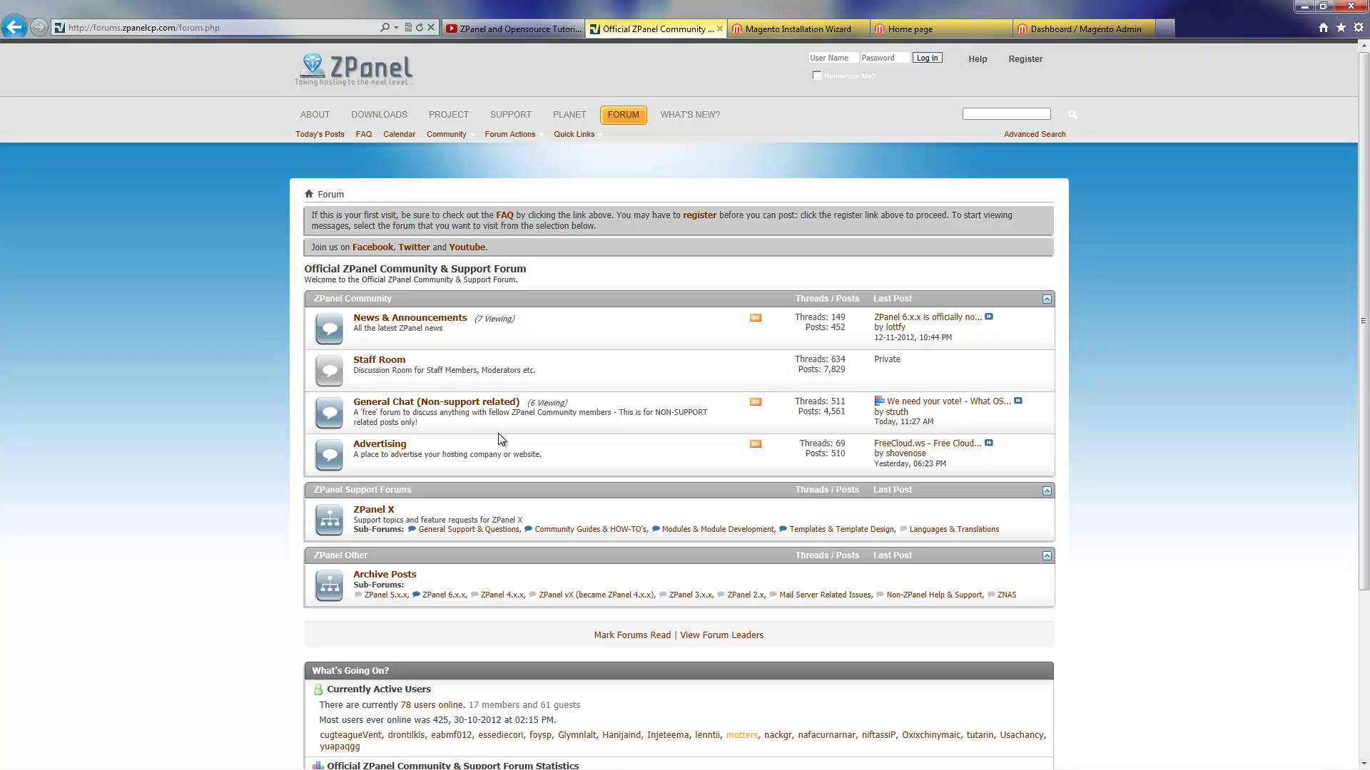
Look through the General Chat (Non-support related) forum, then return to the ZPanel home page
click(442, 404)
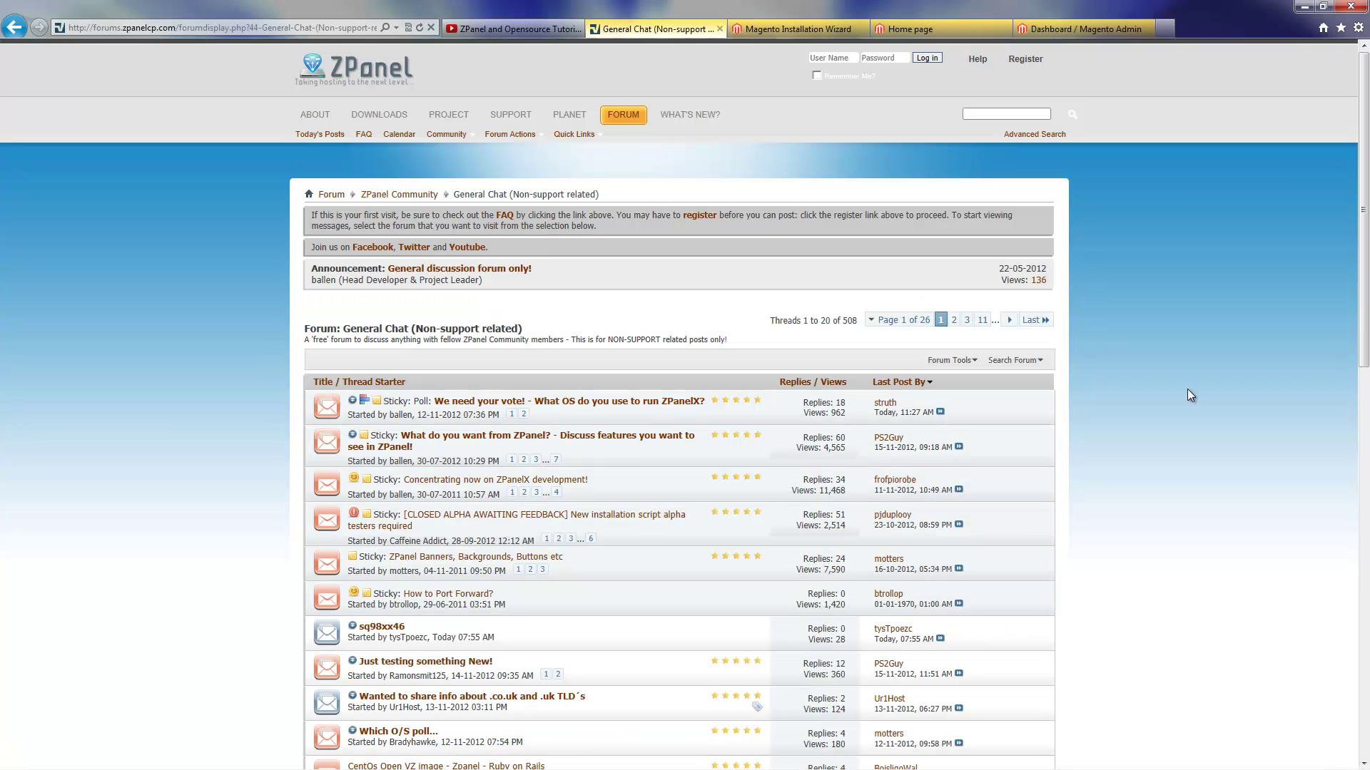
drag(1361, 262, 1366, 189)
click(371, 78)
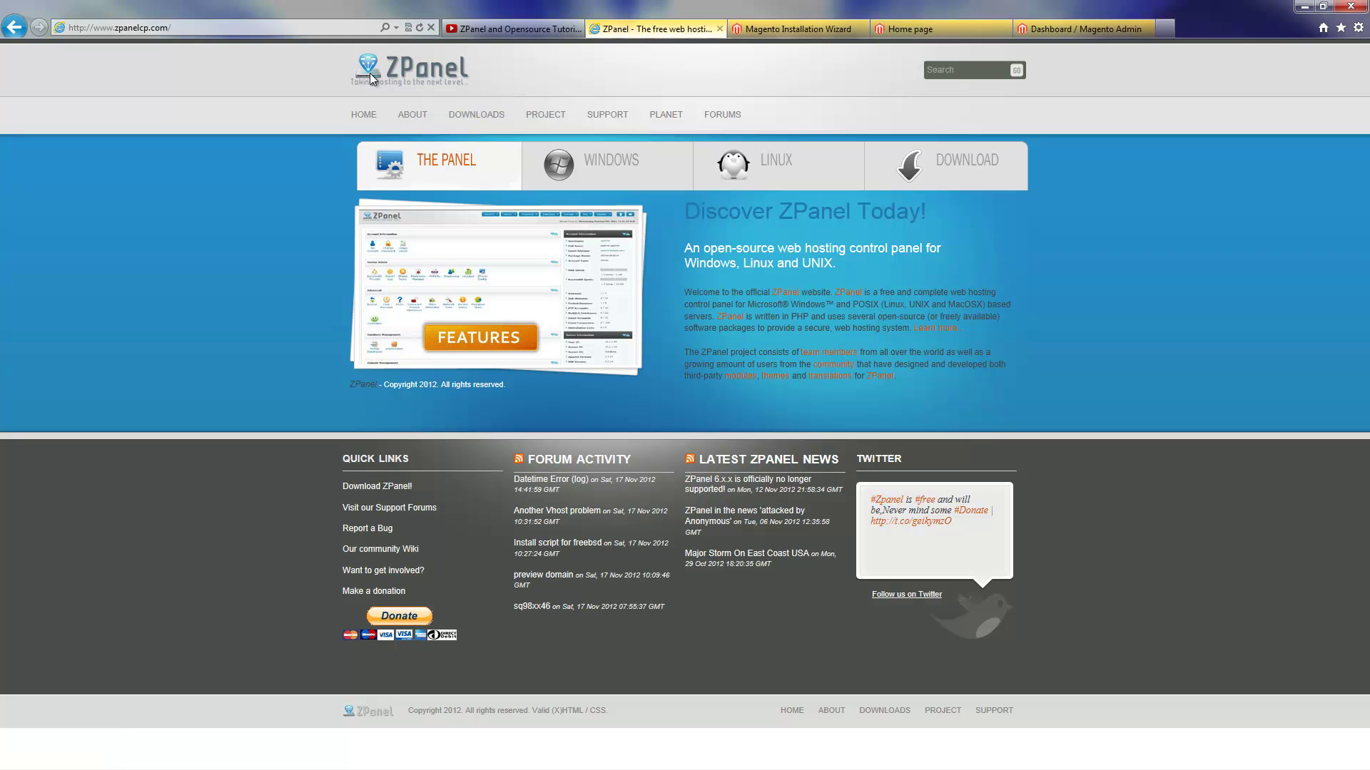